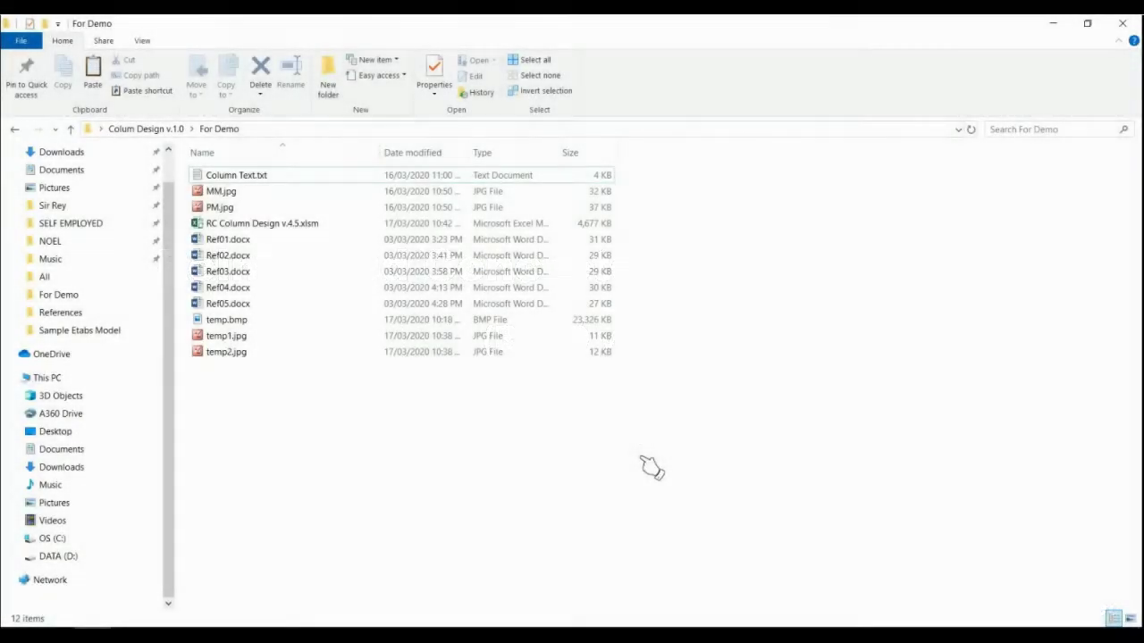
Step: Open the RC Column Design v.4.5.xlsm workbook from the For Demo folder and dismiss its welcome message
{"action": "left_click", "coordinate": [327, 229]}
{"action": "double_click", "coordinate": [329, 238]}
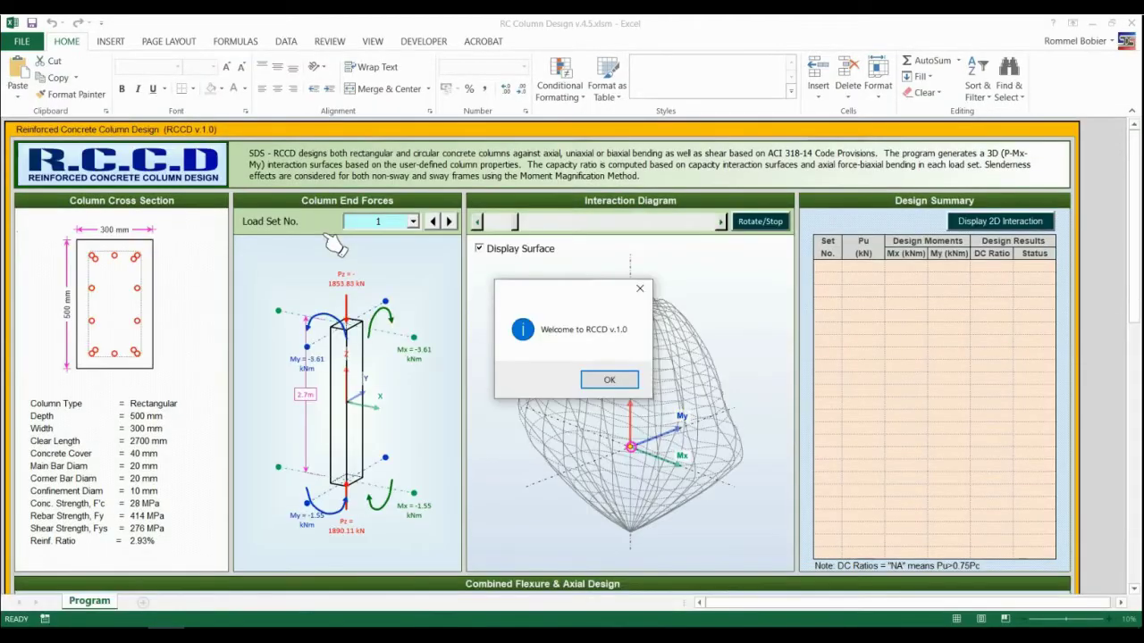
{"action": "left_click", "coordinate": [609, 381]}
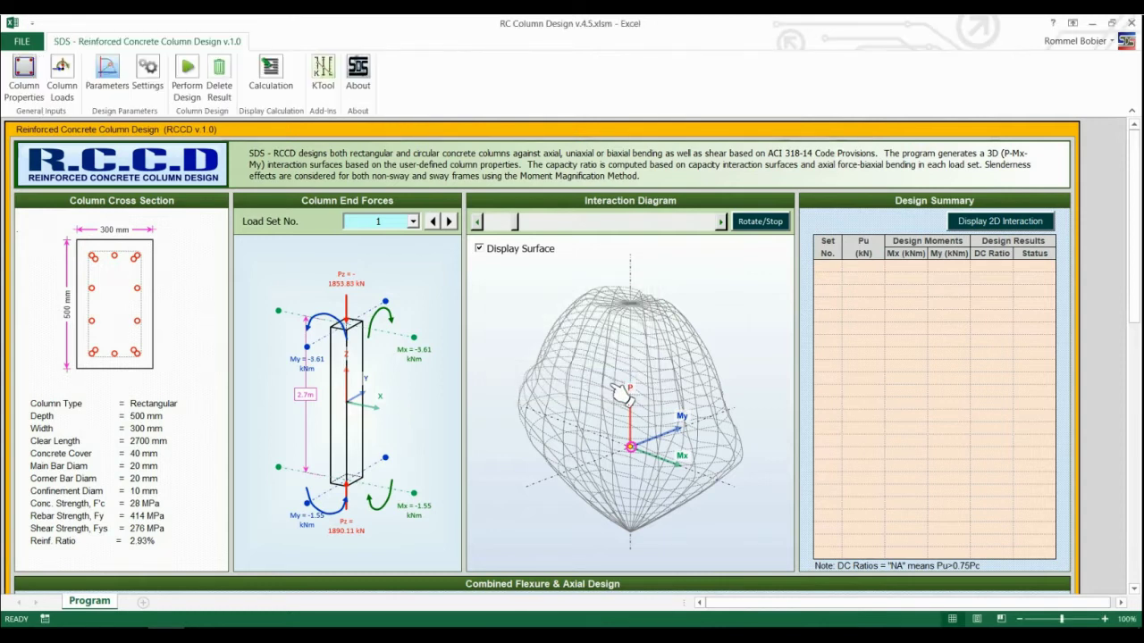
Step: In the column properties, choose the Rectangular type and set the width to 500 mm and the clear length to 4400 mm
{"action": "left_click", "coordinate": [38, 80]}
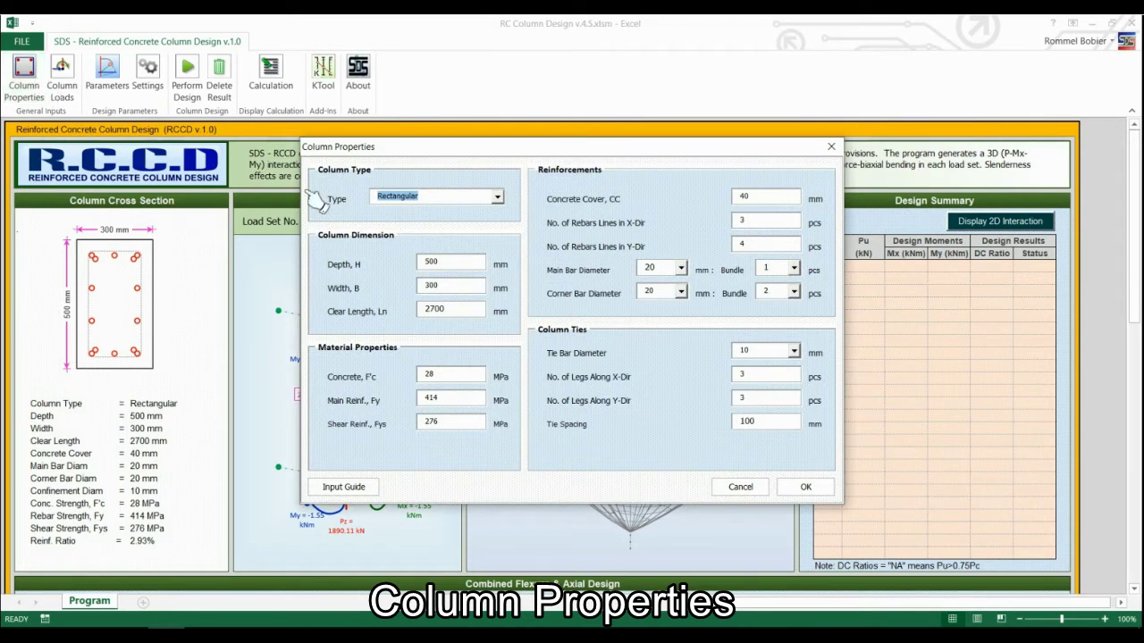
{"action": "left_click", "coordinate": [498, 198]}
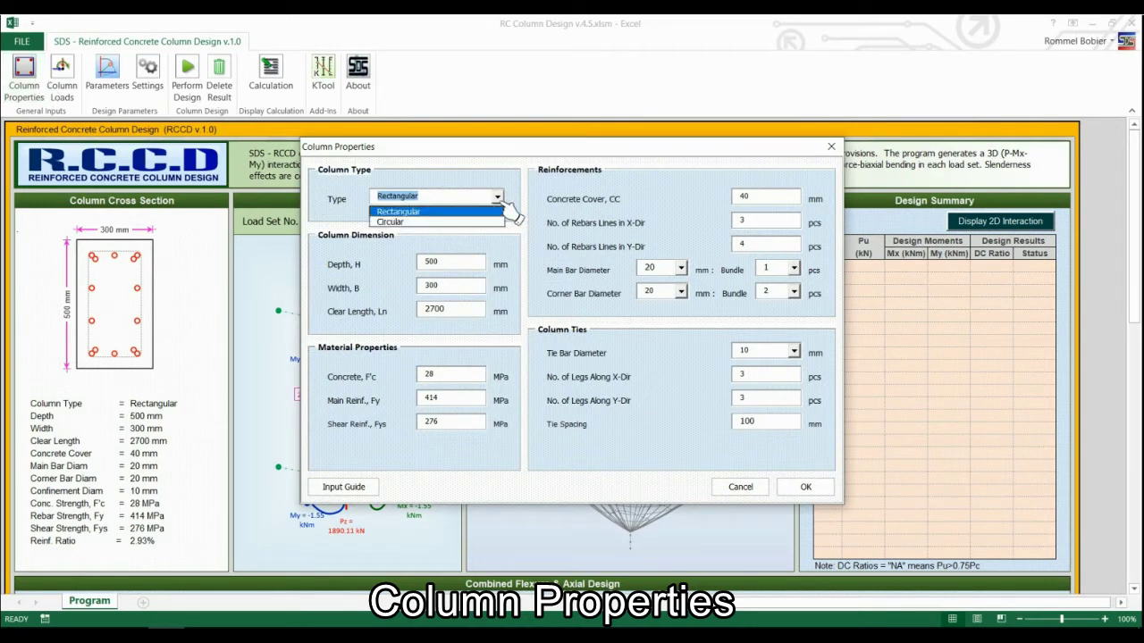
{"action": "left_click", "coordinate": [501, 204]}
{"action": "left_click", "coordinate": [472, 264]}
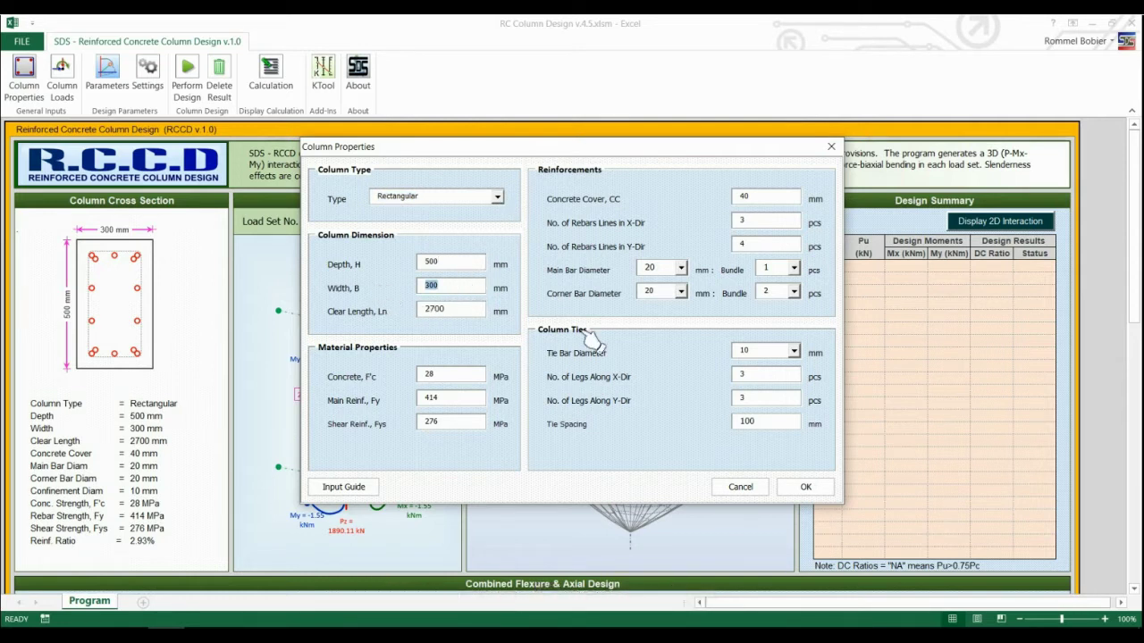
{"action": "key", "text": "Tab"}
{"action": "type", "text": "500"}
{"action": "key", "text": "Tab"}
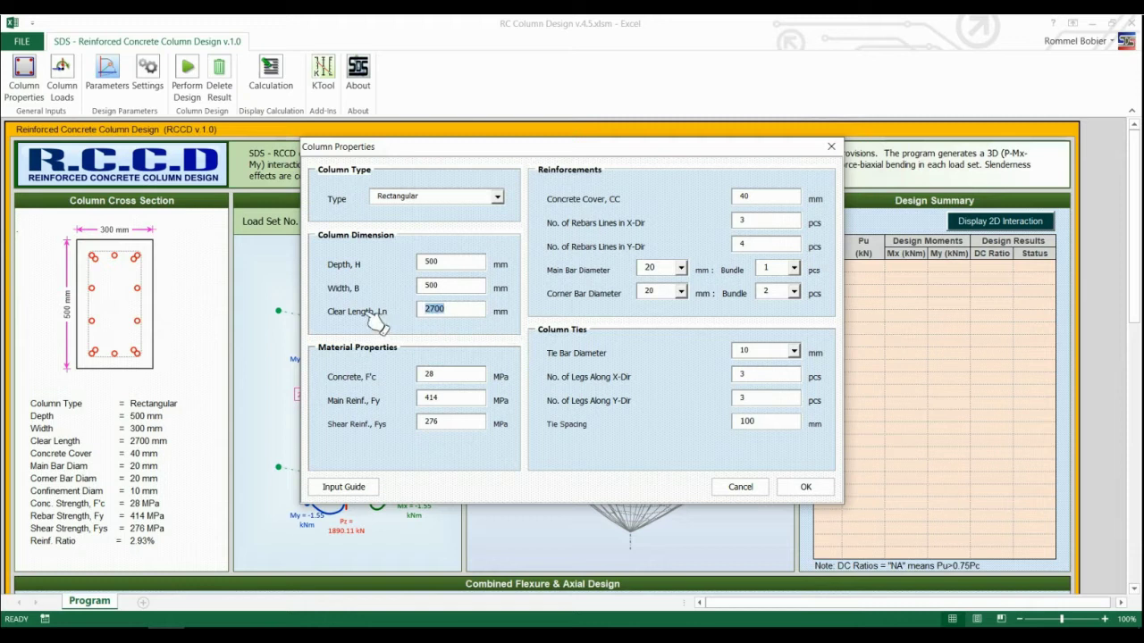
{"action": "type", "text": "4400"}
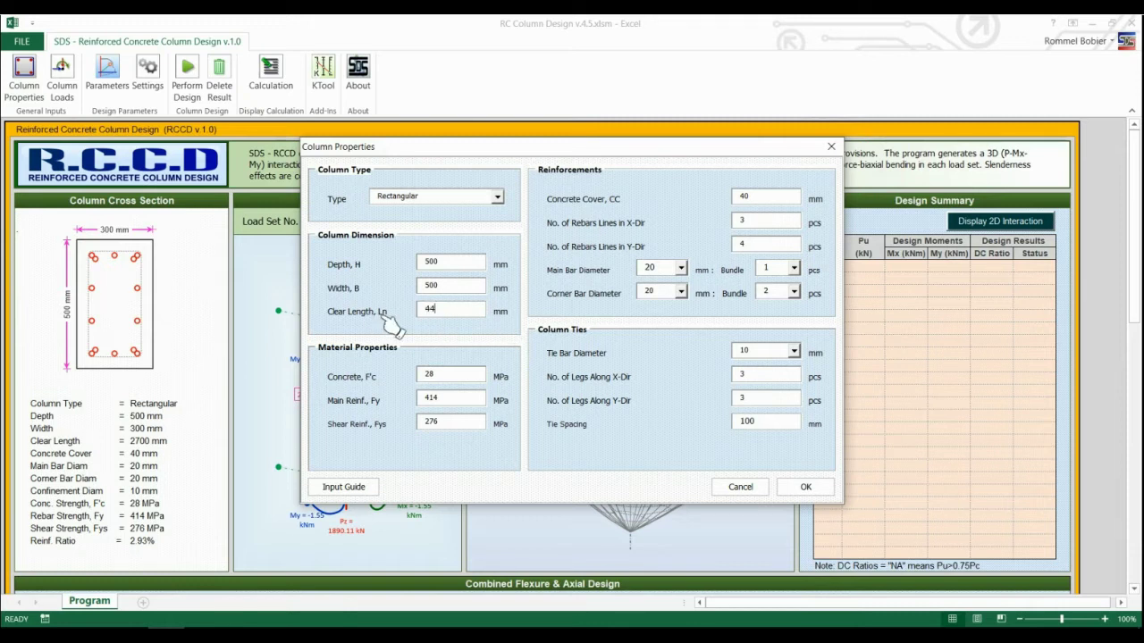
{"action": "key", "text": "Tab"}
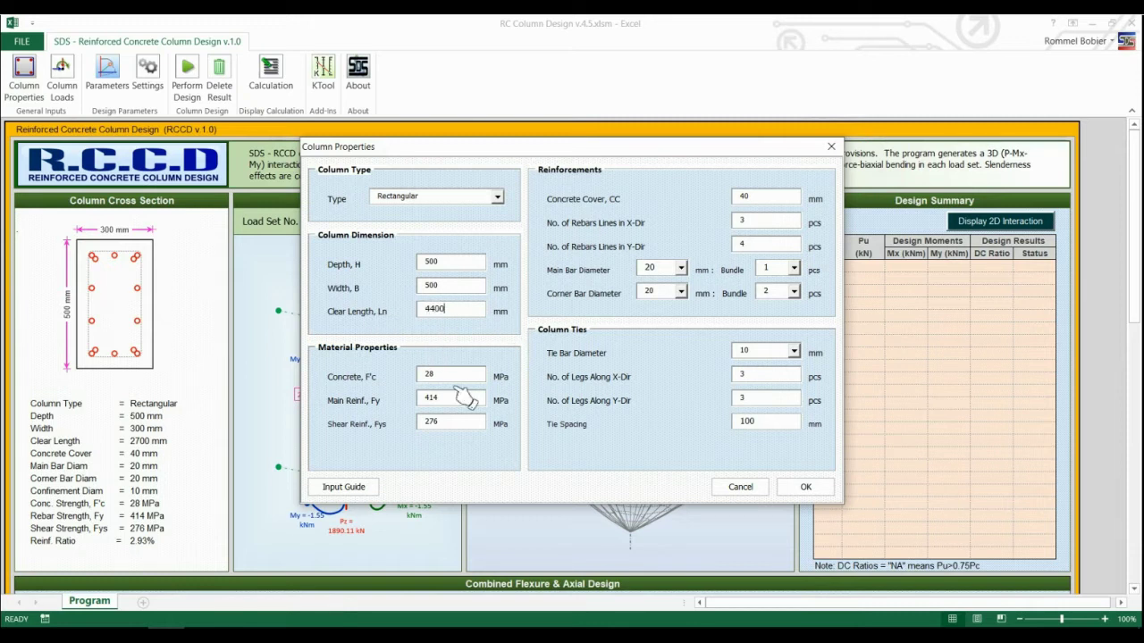
Step: Set the number of rebar lines to 5 in both the X and Y directions
{"action": "double_click", "coordinate": [744, 220]}
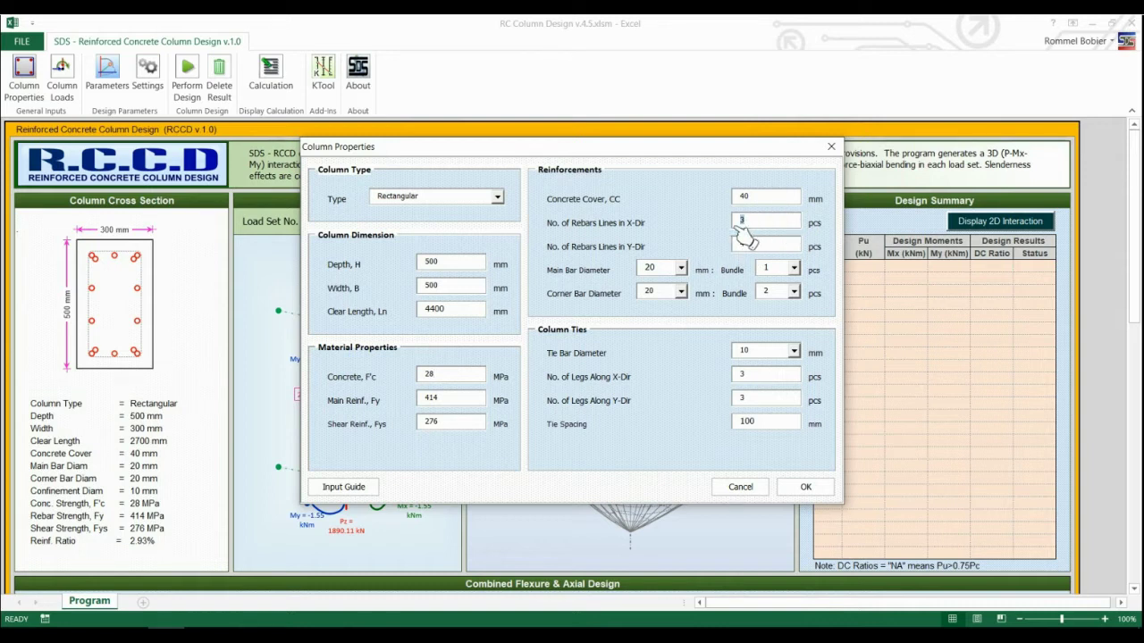
{"action": "type", "text": "5"}
{"action": "double_click", "coordinate": [744, 243]}
{"action": "type", "text": "5"}
Step: Set the main and corner bar diameters to 25 mm, each with a bundle of 1
{"action": "left_click", "coordinate": [680, 267]}
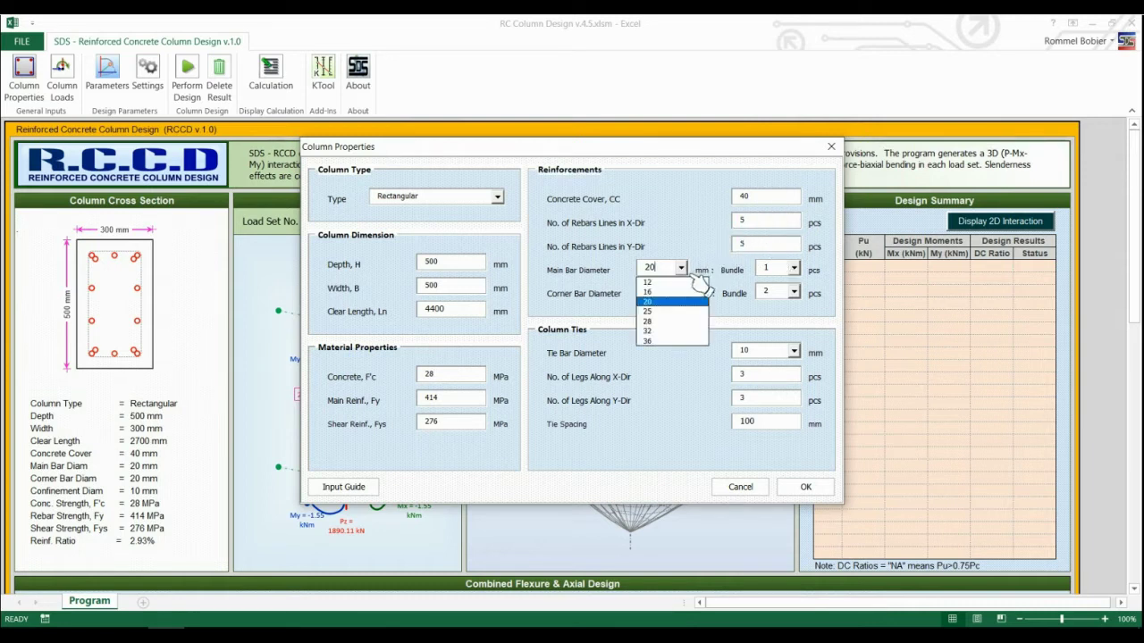
{"action": "left_click", "coordinate": [688, 297]}
{"action": "left_click", "coordinate": [682, 292]}
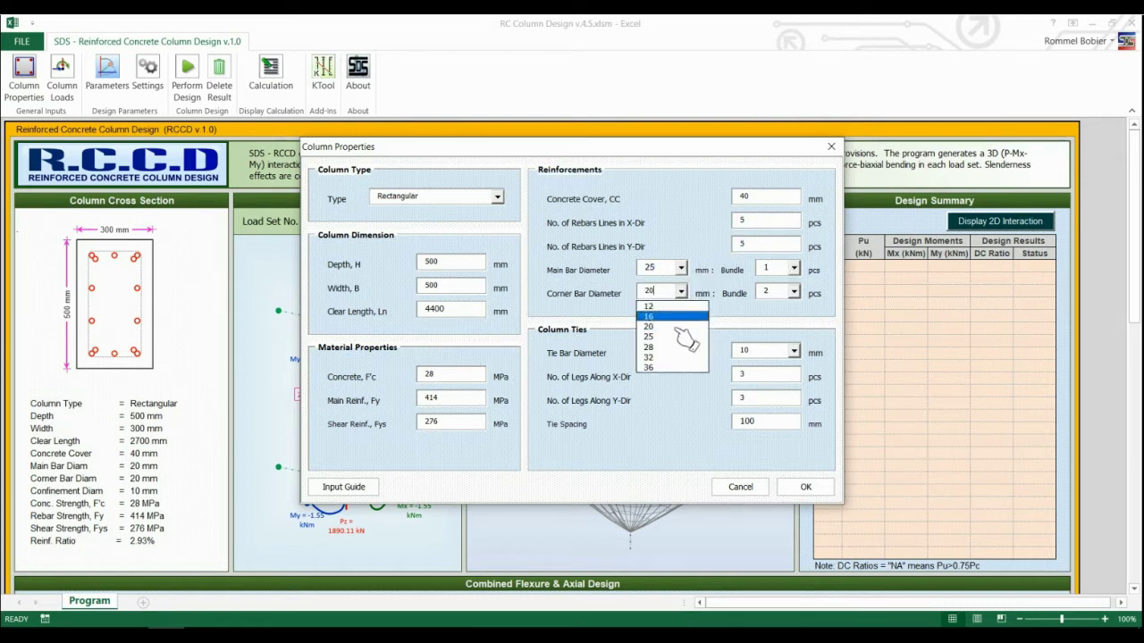
{"action": "left_click", "coordinate": [661, 338]}
{"action": "left_click", "coordinate": [794, 268]}
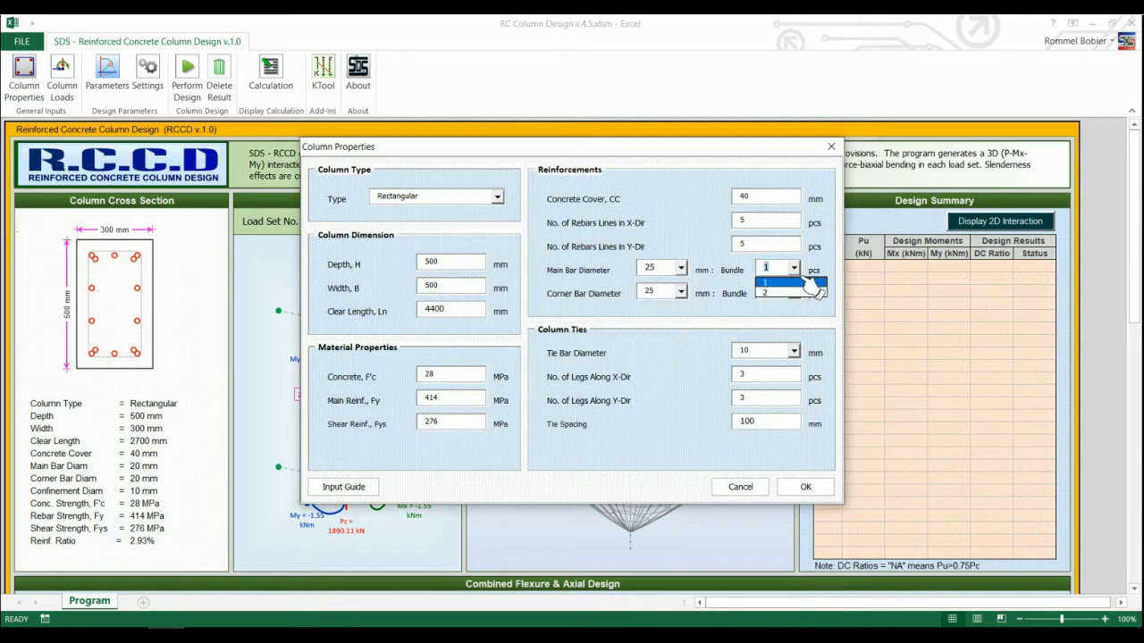
{"action": "left_click", "coordinate": [791, 283]}
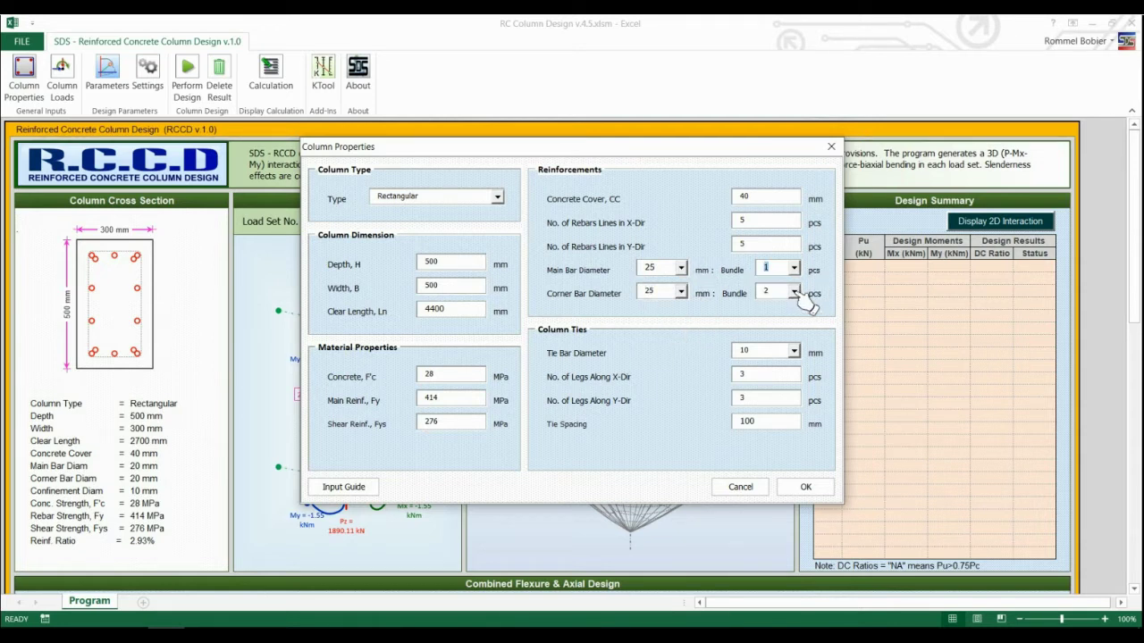
{"action": "left_click", "coordinate": [794, 292]}
{"action": "left_click", "coordinate": [786, 305]}
Step: Set the tie bar diameter to 12 mm with 5 legs along both the X and Y directions
{"action": "left_click", "coordinate": [794, 351]}
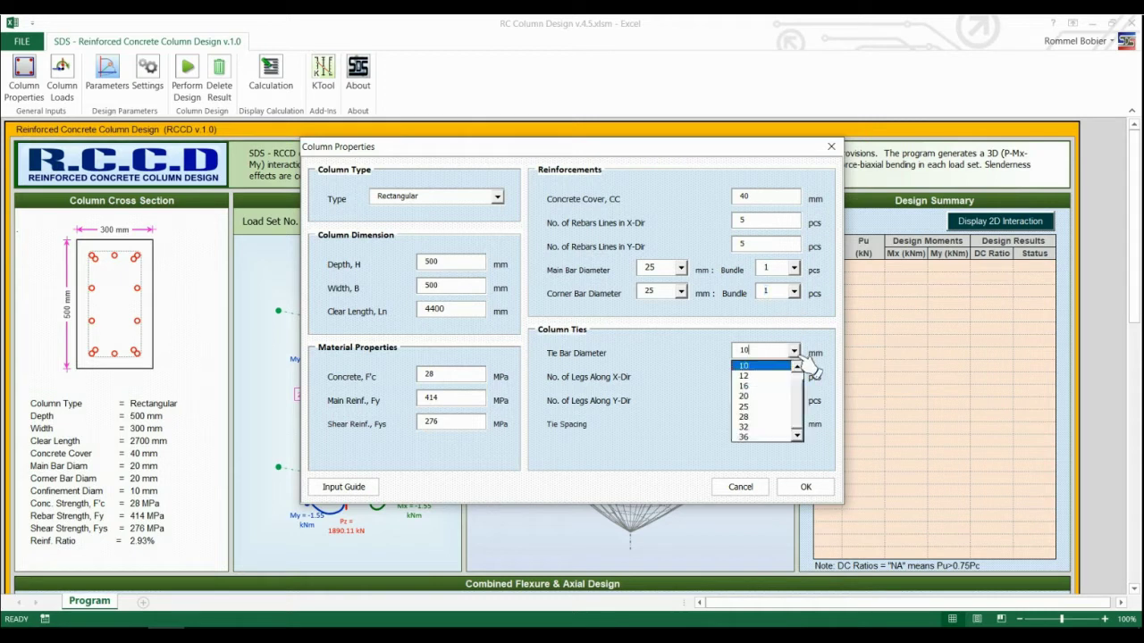
{"action": "left_click", "coordinate": [779, 383]}
{"action": "double_click", "coordinate": [740, 375]}
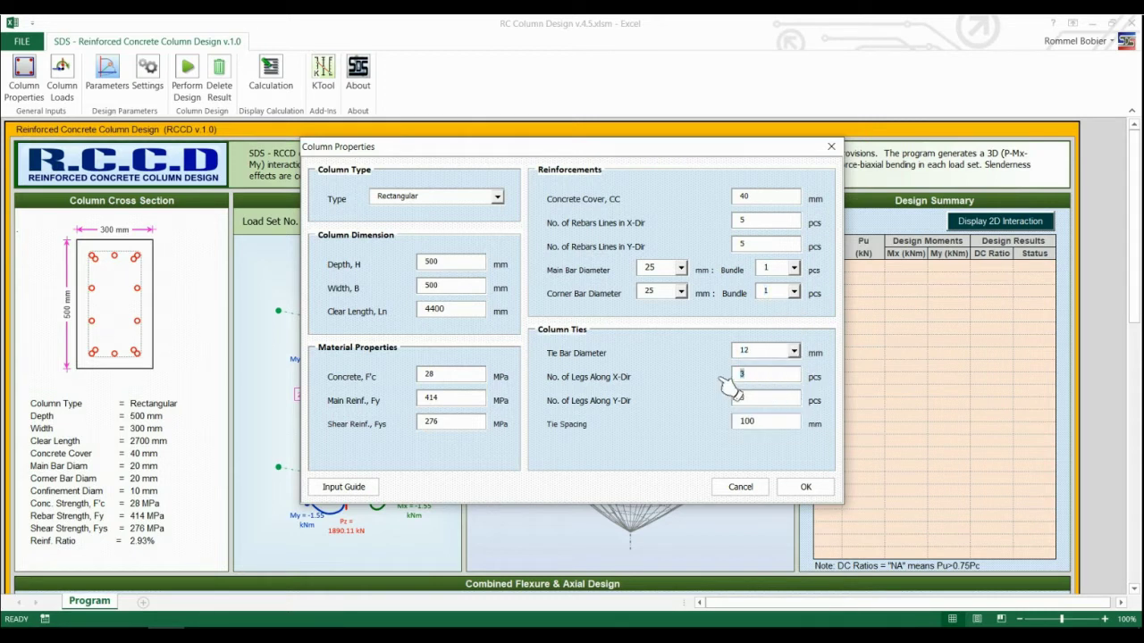
{"action": "type", "text": "5"}
{"action": "double_click", "coordinate": [738, 399]}
{"action": "type", "text": "5"}
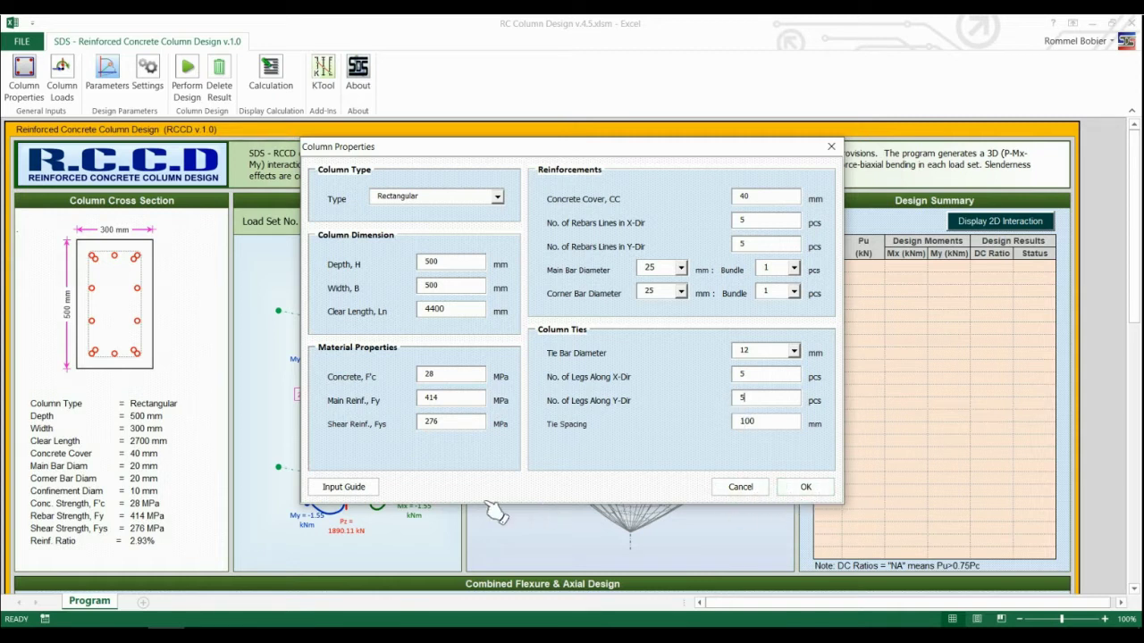
Step: View the input guide for rectangular and circular columns, and close it
{"action": "left_click", "coordinate": [360, 493]}
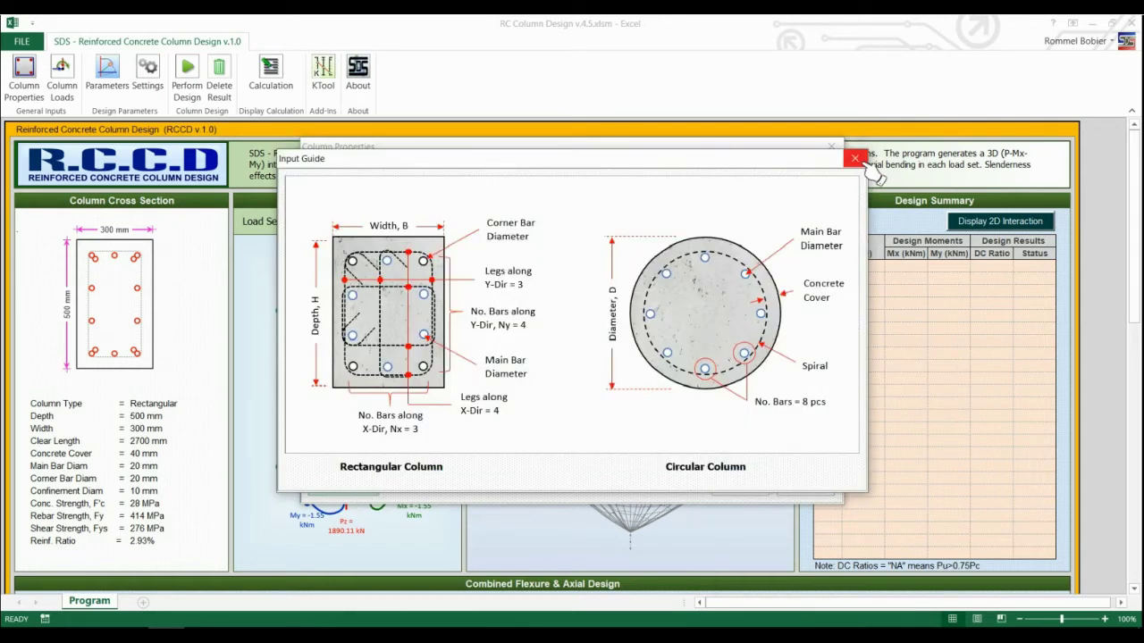
{"action": "left_click", "coordinate": [855, 158]}
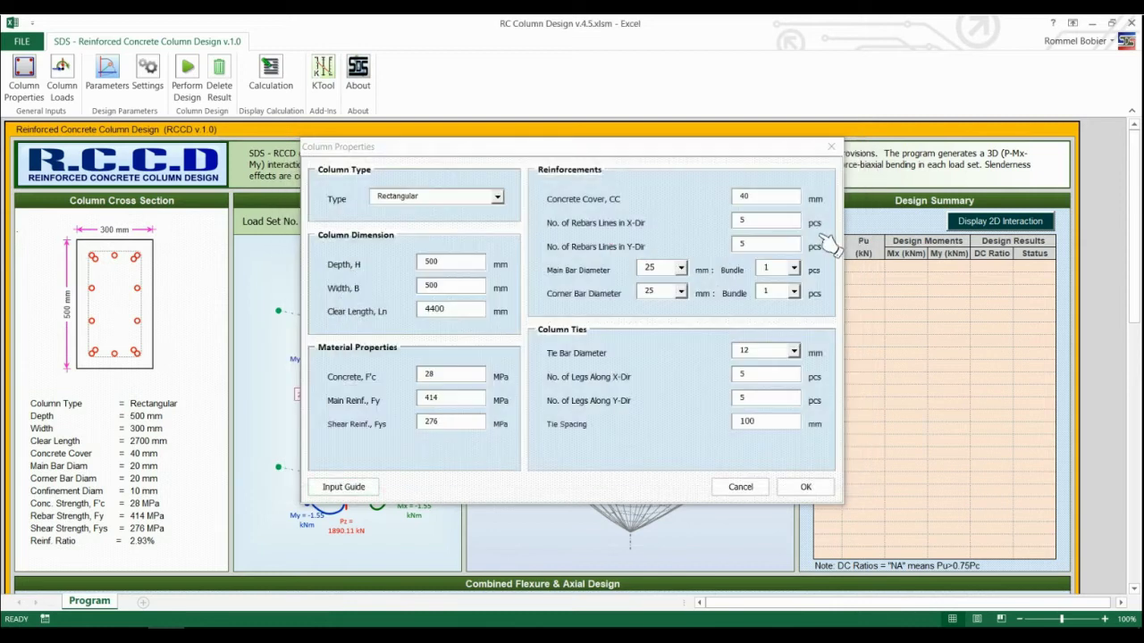
Step: Apply the column properties to generate the interaction diagram, and rotate the 3D surface
{"action": "left_click", "coordinate": [797, 493]}
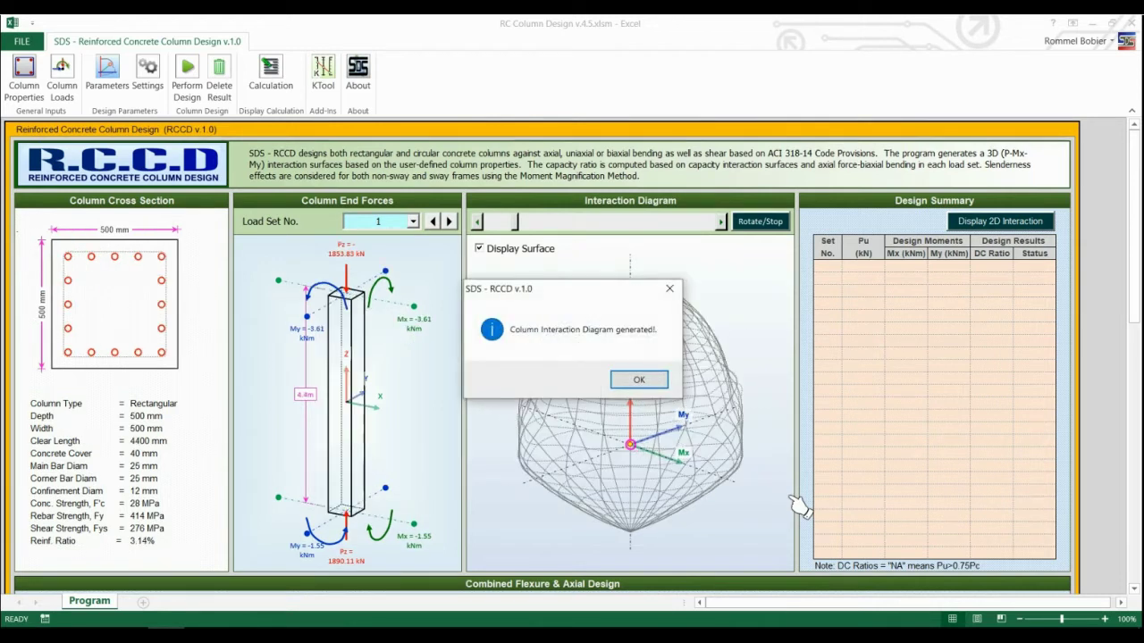
{"action": "left_click", "coordinate": [645, 385]}
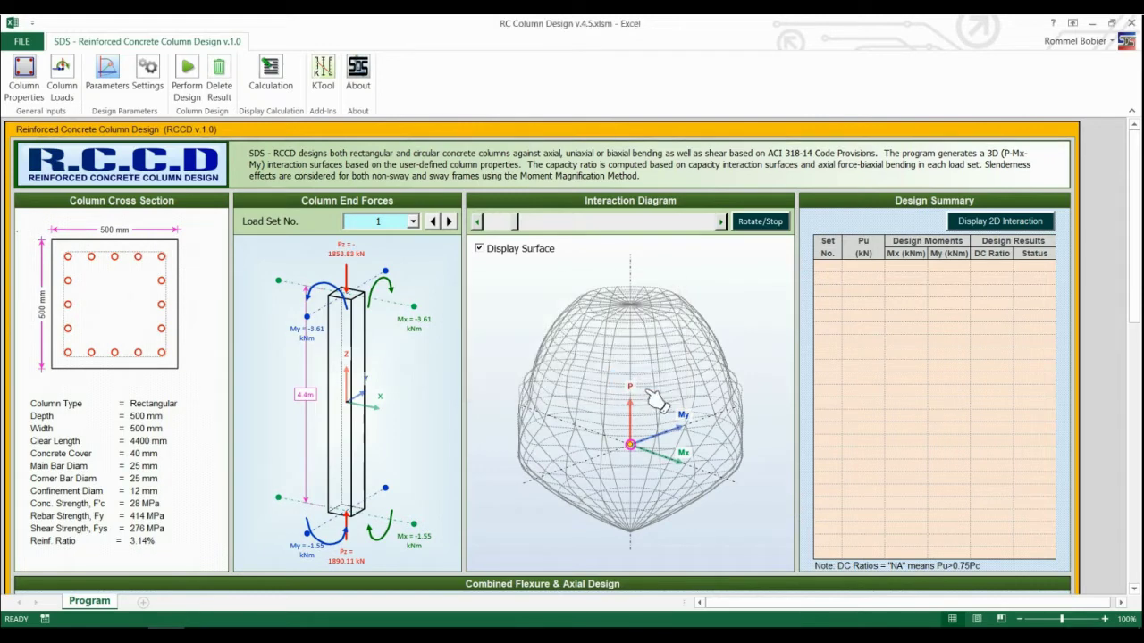
{"action": "left_click", "coordinate": [759, 222]}
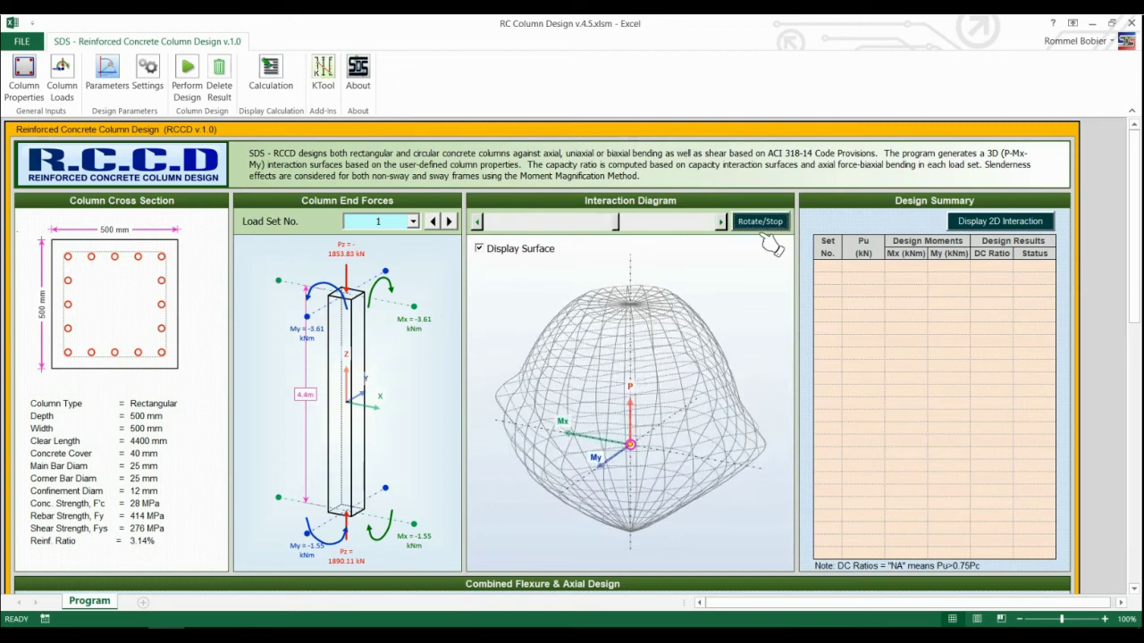
Step: Open the column loads and look at the forms for adding a load set and modifying load set 3, without changing anything
{"action": "left_click", "coordinate": [76, 90]}
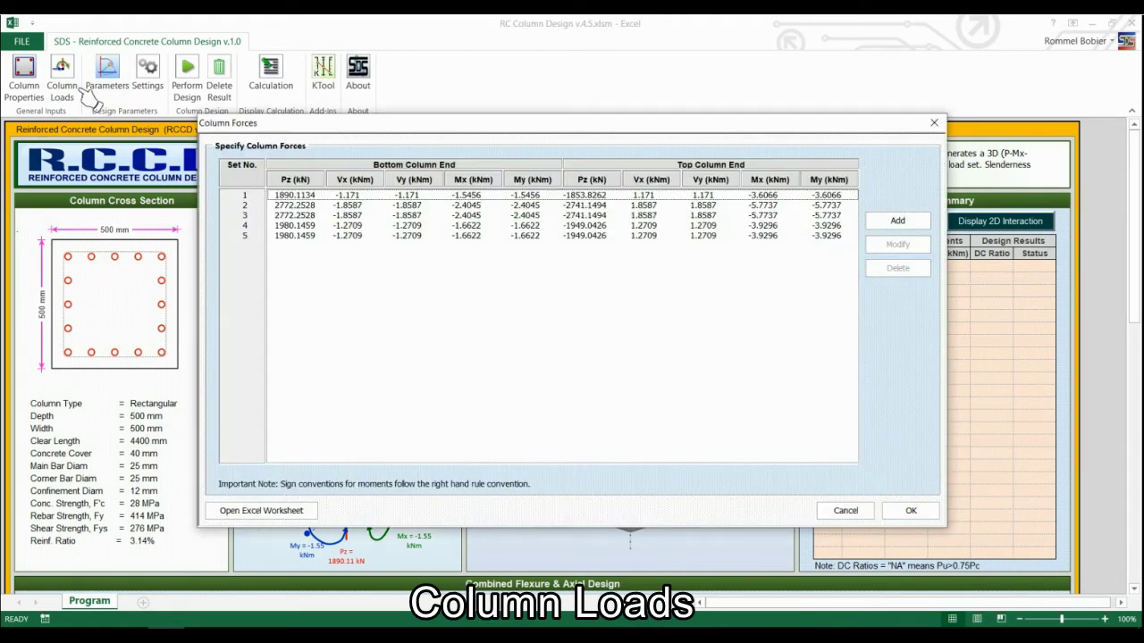
{"action": "left_click", "coordinate": [898, 220]}
{"action": "left_click", "coordinate": [681, 396]}
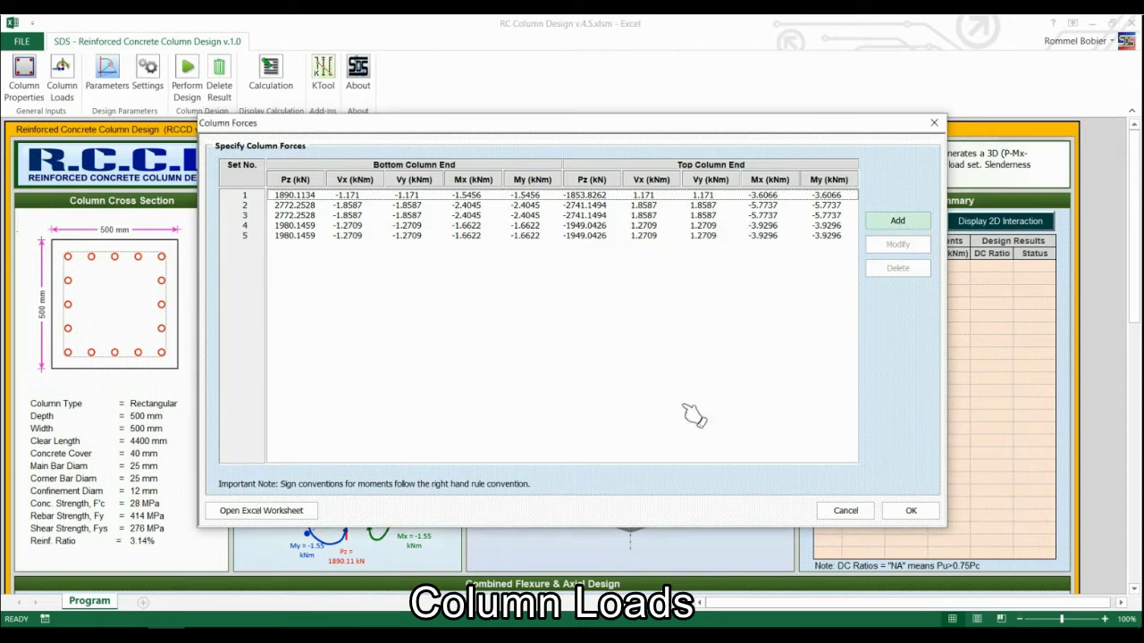
{"action": "left_click", "coordinate": [743, 216]}
{"action": "left_click", "coordinate": [898, 245]}
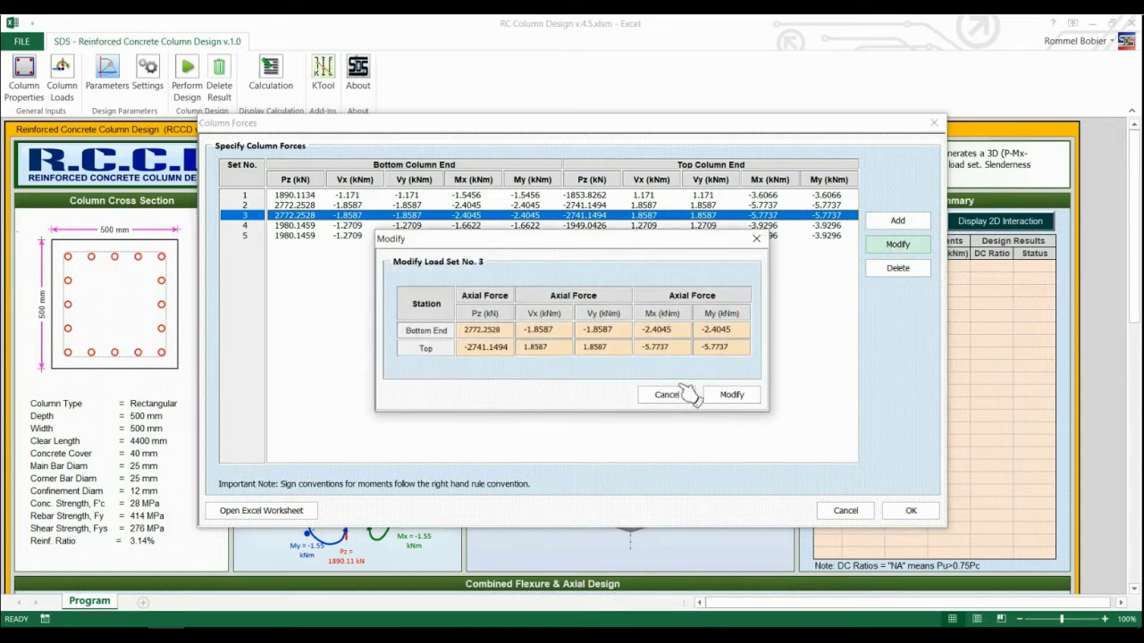
{"action": "left_click", "coordinate": [679, 394]}
Step: Delete the last load set from the column forces list
{"action": "left_click", "coordinate": [776, 257]}
{"action": "left_click", "coordinate": [898, 268]}
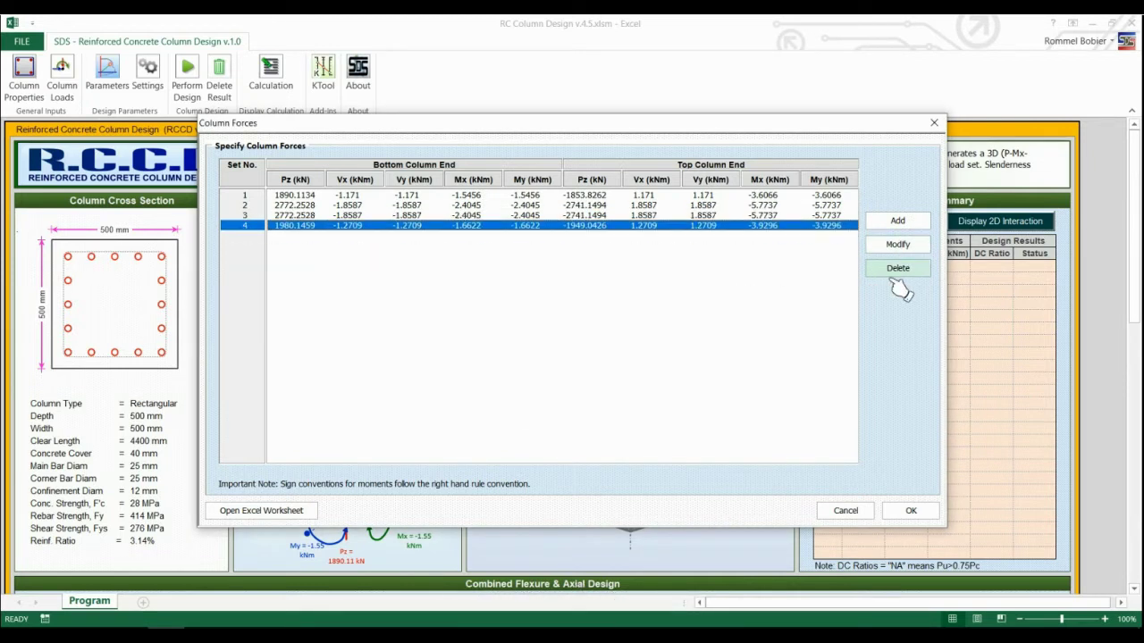
{"action": "left_click", "coordinate": [817, 215]}
{"action": "left_click", "coordinate": [811, 195]}
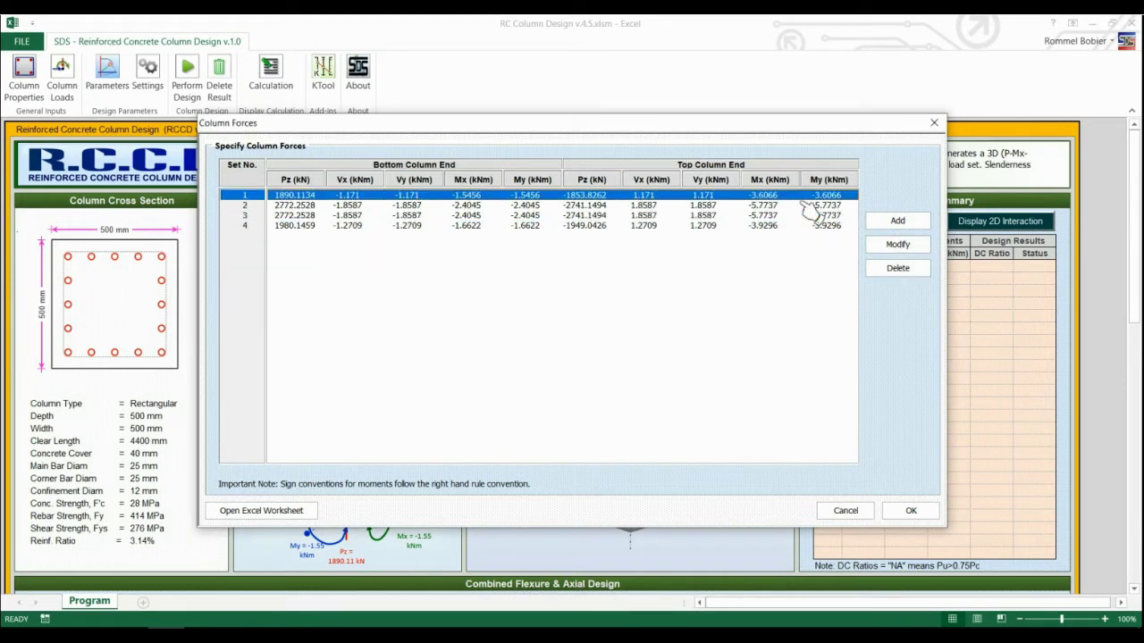
{"action": "left_click", "coordinate": [810, 216]}
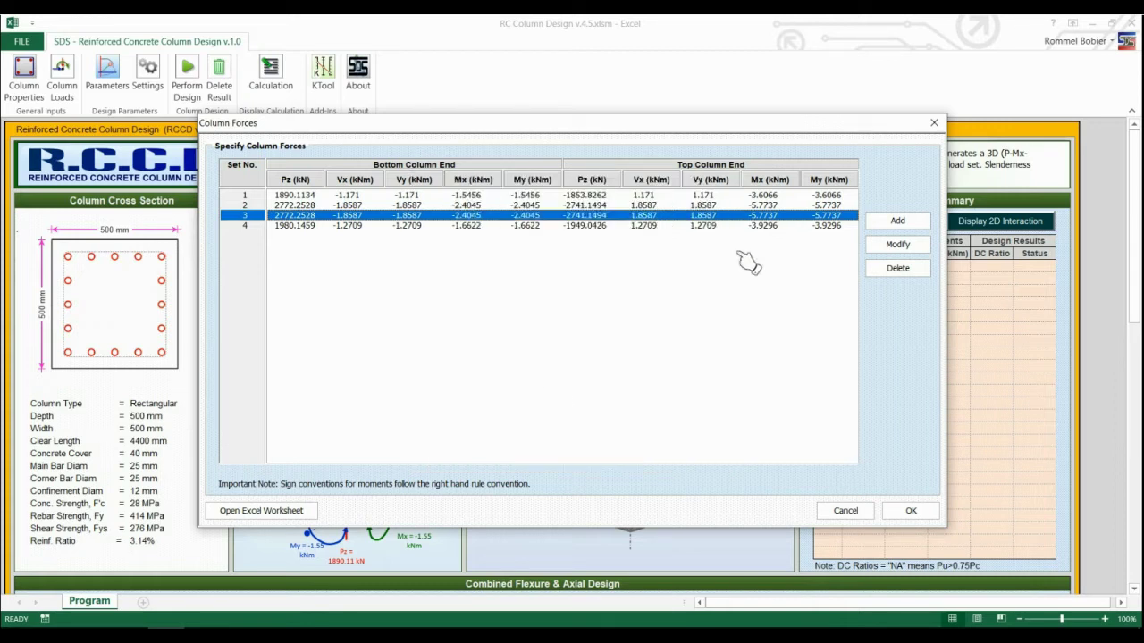
Step: Open the STAAD forces table through the column loads worksheet and compare it with the Beam End Forces table in STAAD.Pro
{"action": "left_click", "coordinate": [261, 511]}
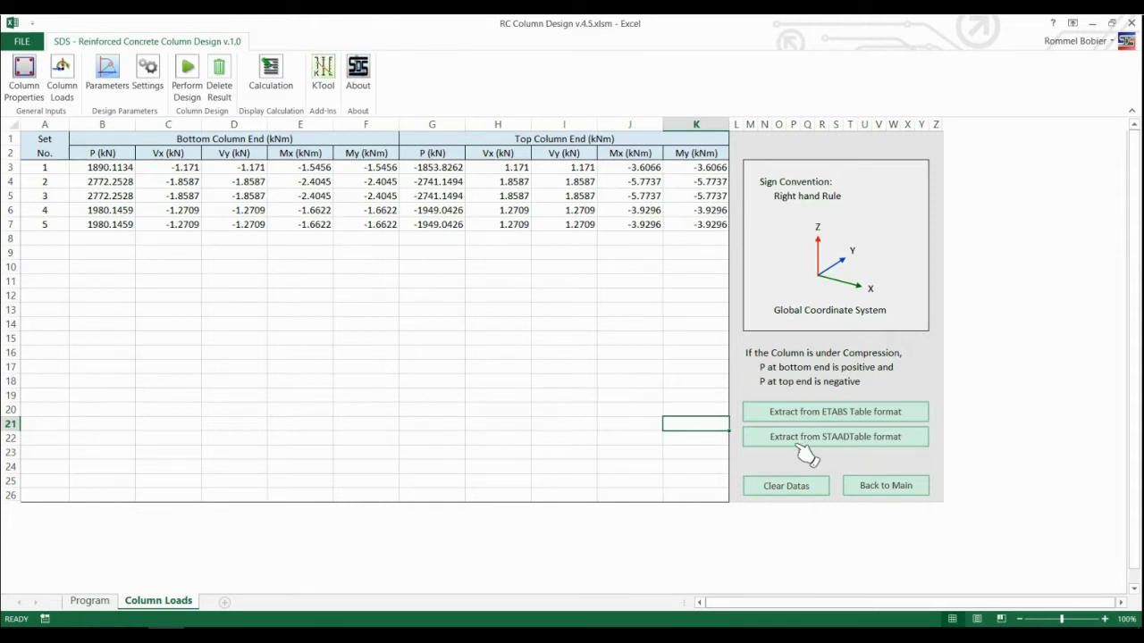
{"action": "left_click", "coordinate": [803, 447]}
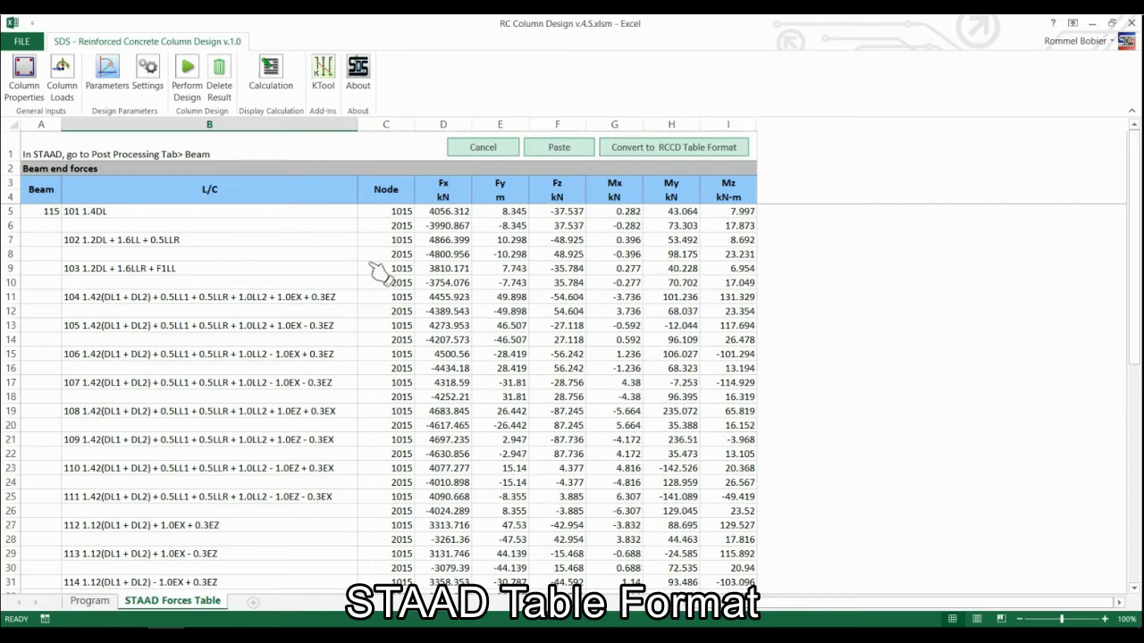
{"action": "key", "text": "alt+Tab"}
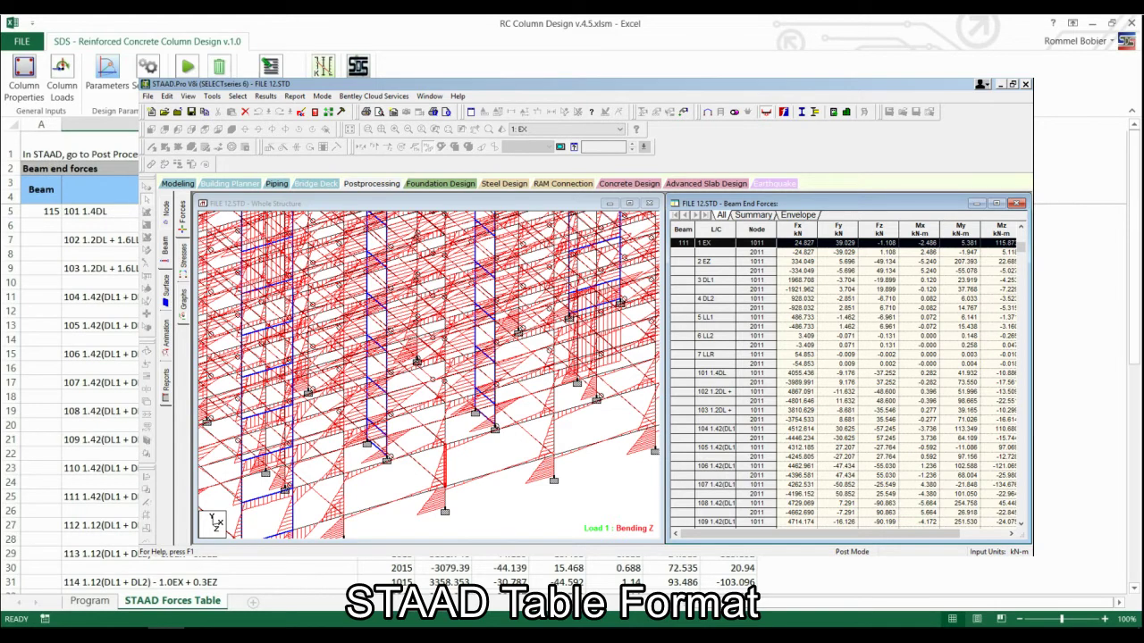
{"action": "key", "text": "alt+Tab"}
{"action": "scroll", "coordinate": [536, 375], "scroll_direction": "down", "scroll_amount": 9}
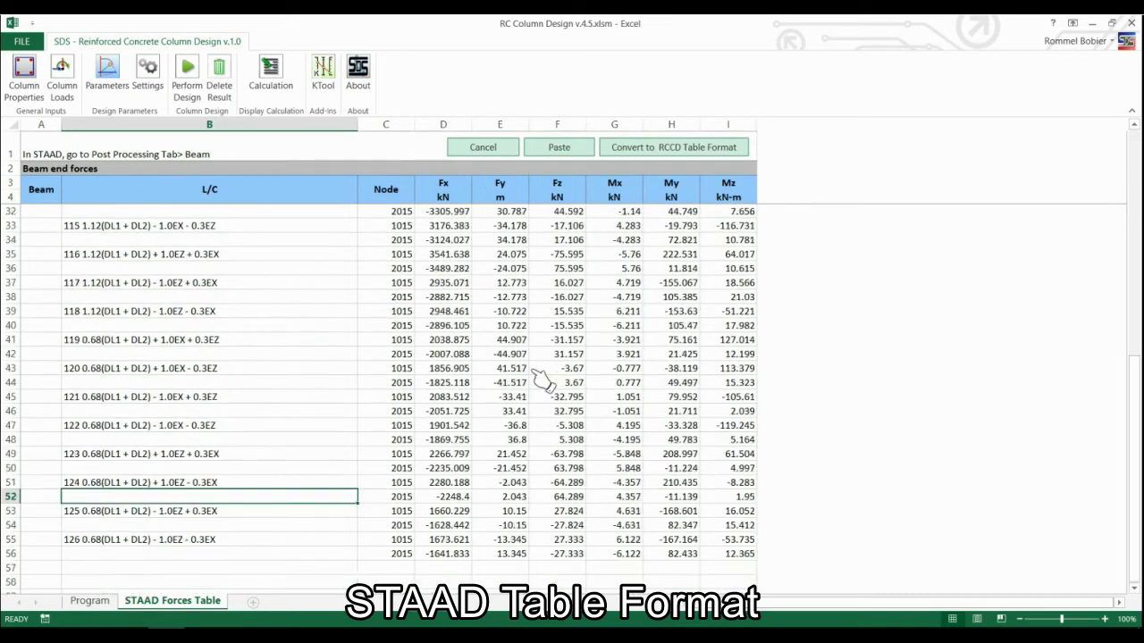
{"action": "scroll", "coordinate": [536, 375], "scroll_direction": "up", "scroll_amount": 9}
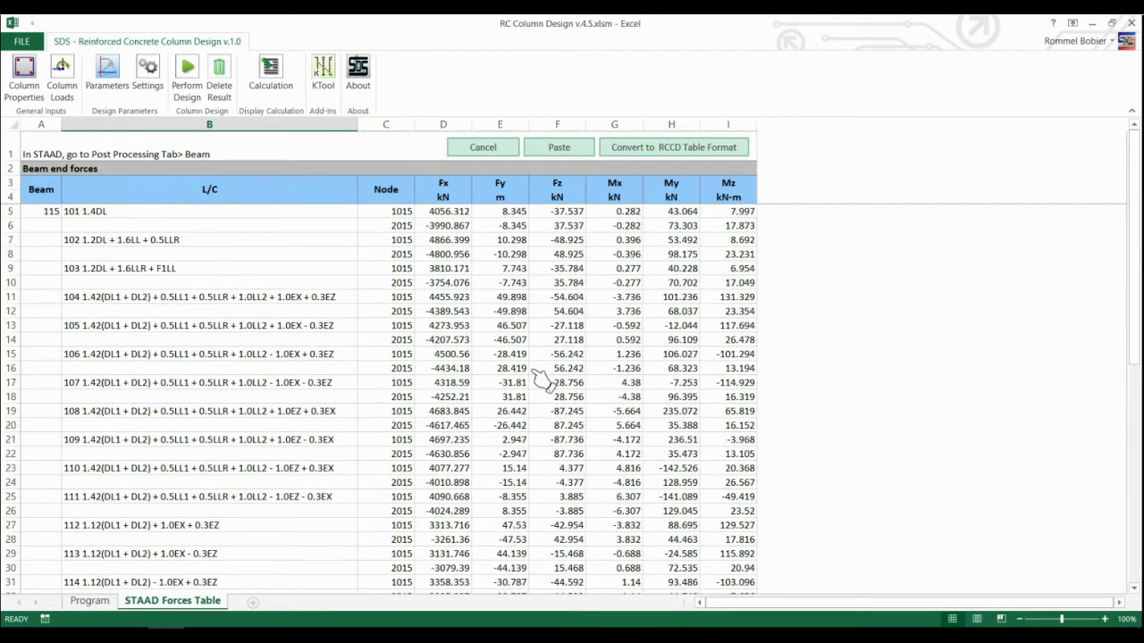
Step: Convert the STAAD beam end forces to the RCCD table format to fill the column loads worksheet
{"action": "left_click", "coordinate": [665, 157]}
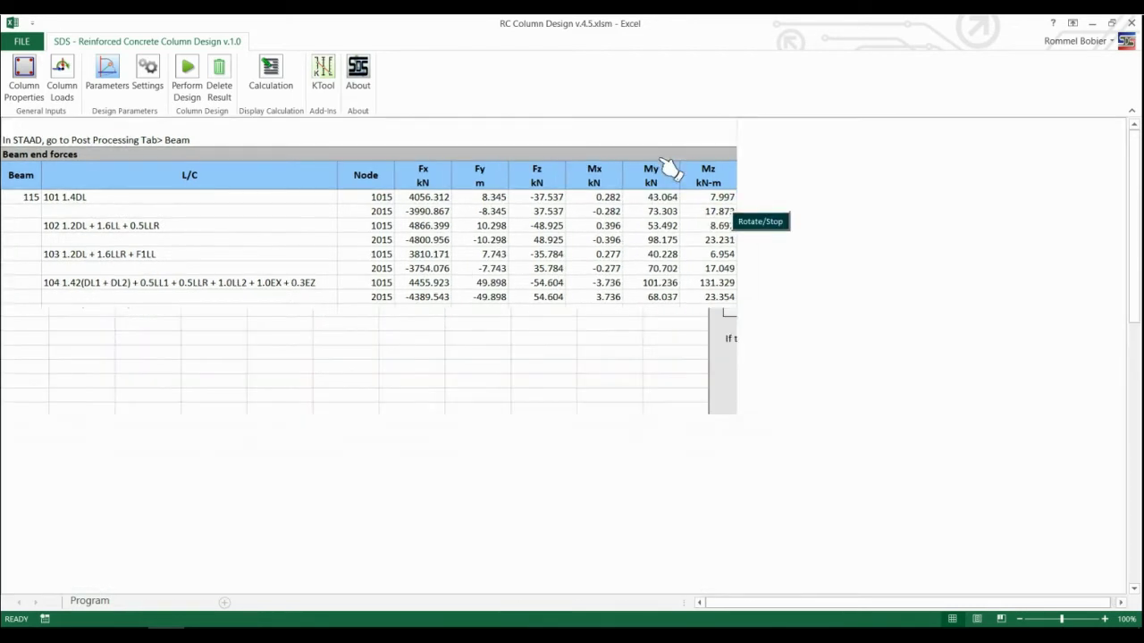
{"action": "left_click", "coordinate": [603, 379]}
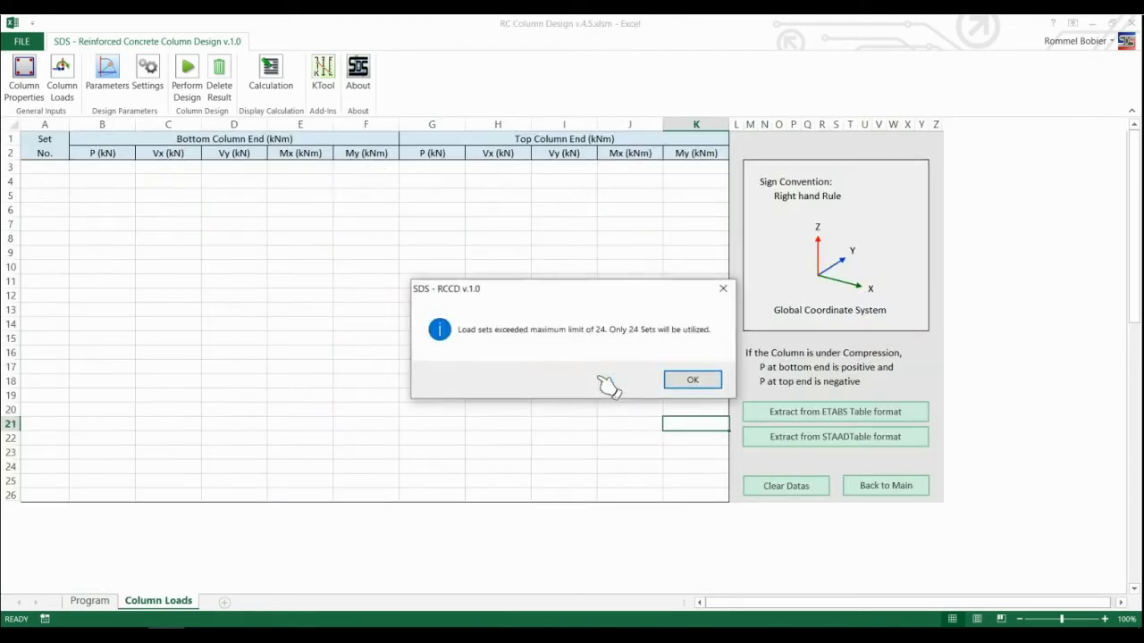
{"action": "left_click", "coordinate": [701, 383]}
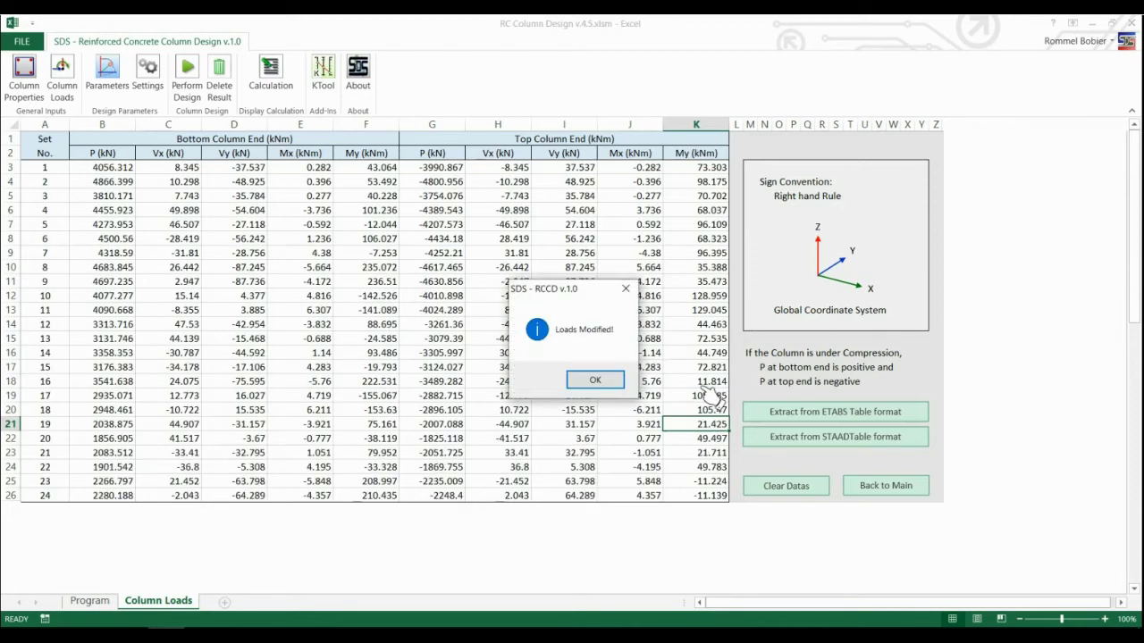
Step: Open the ETABS forces table from the column loads worksheet and compare it with the Column Forces table in ETABS
{"action": "left_click", "coordinate": [616, 385]}
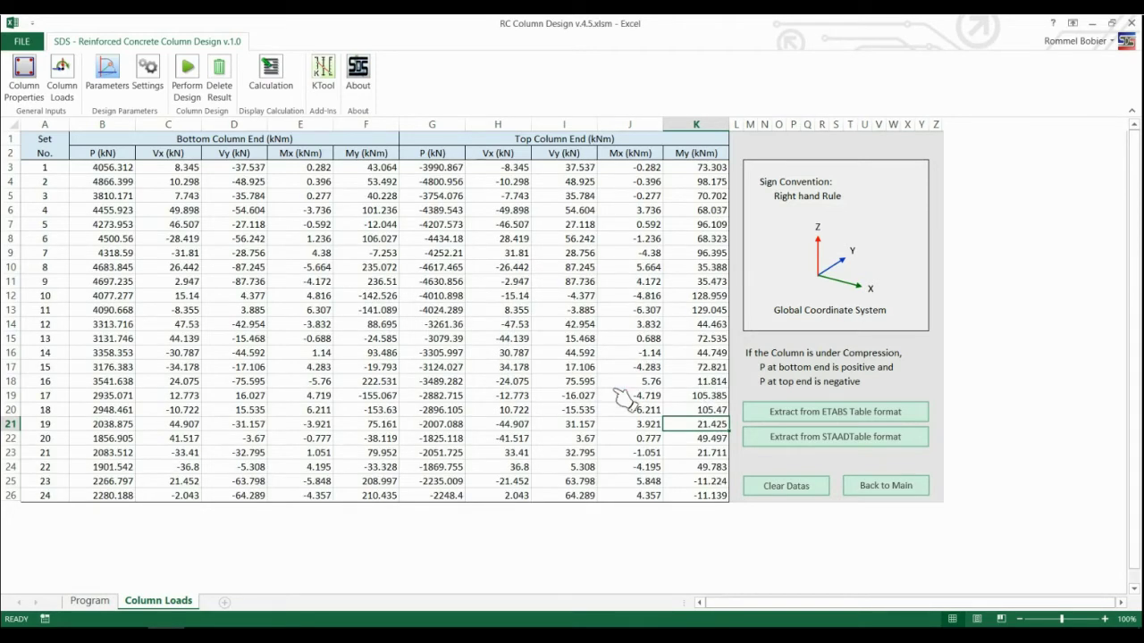
{"action": "left_click", "coordinate": [783, 421]}
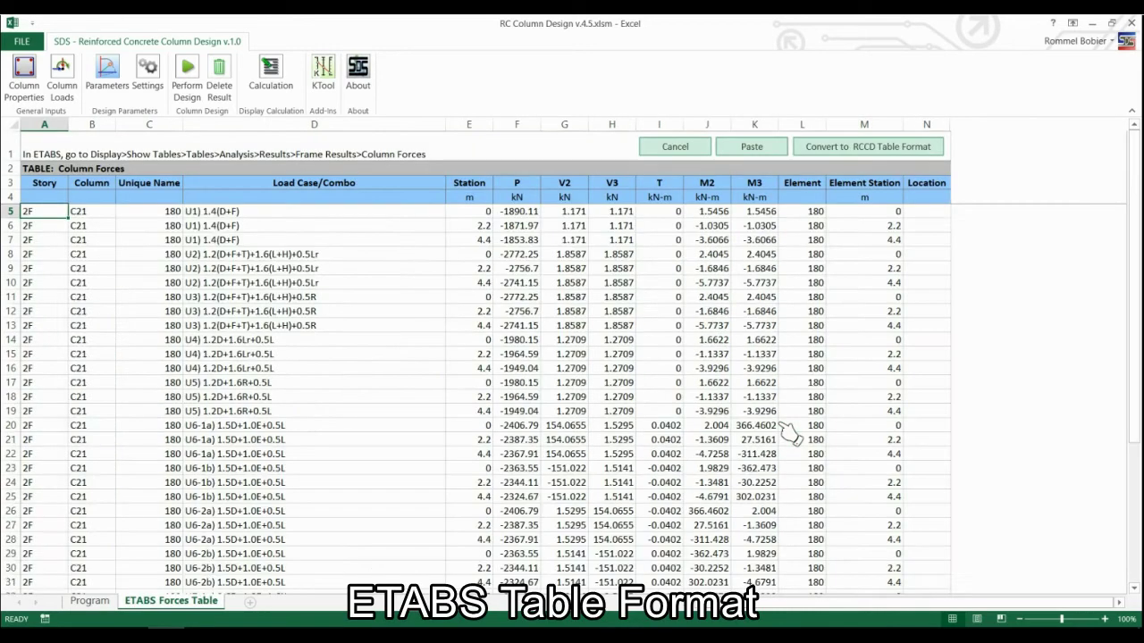
{"action": "left_click", "coordinate": [714, 361]}
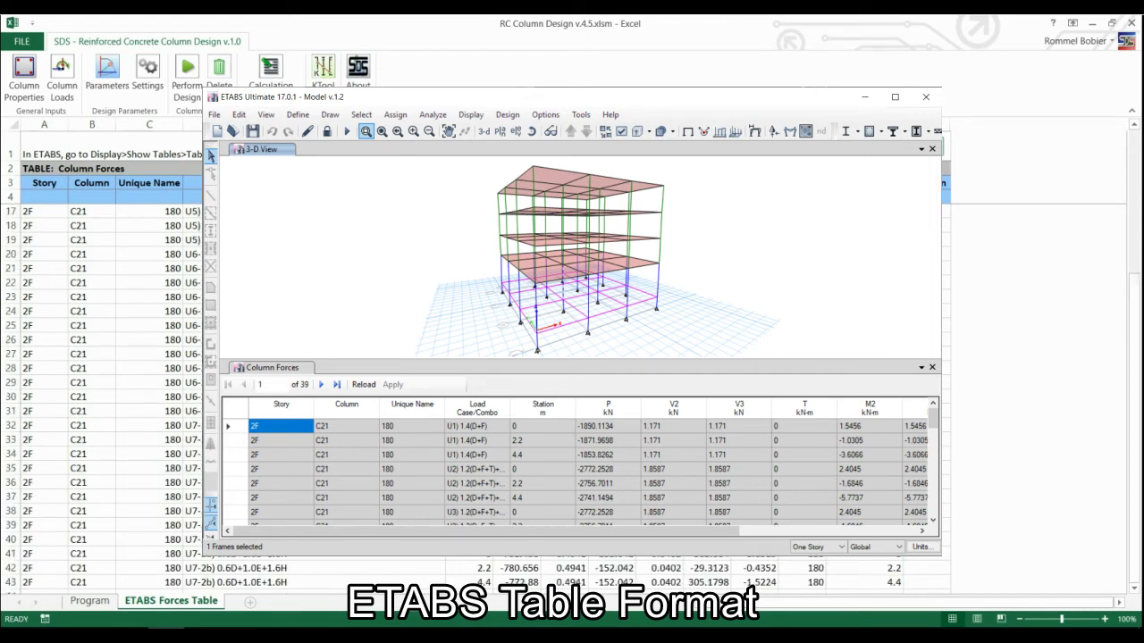
{"action": "scroll", "coordinate": [98, 375], "scroll_direction": "up", "scroll_amount": 4}
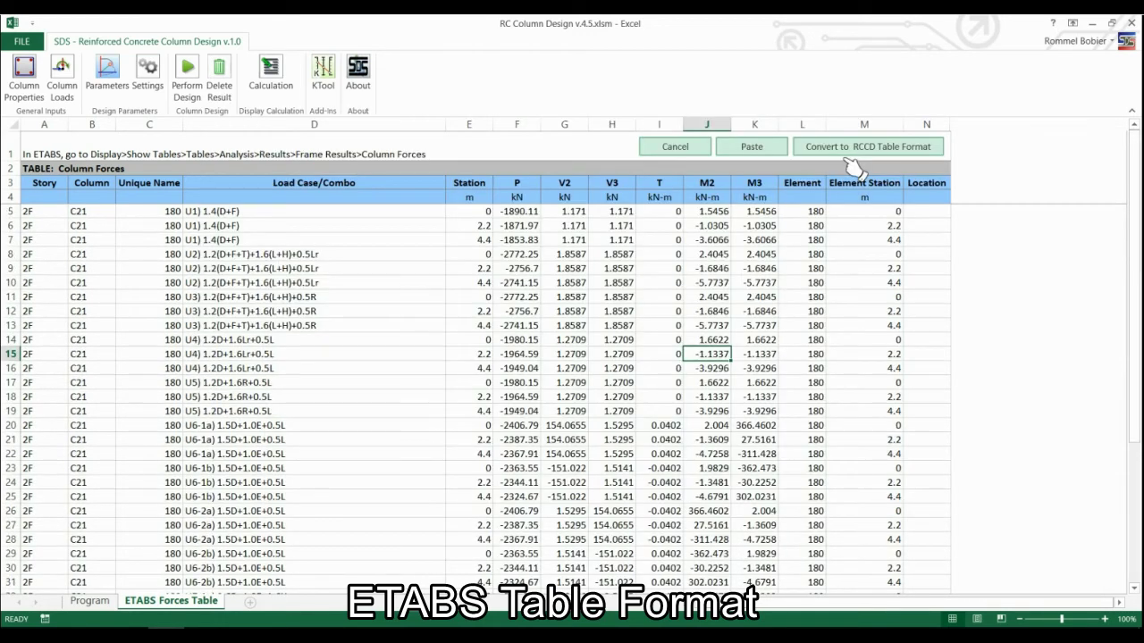
Step: Convert the ETABS column forces to the RCCD table format, overwriting the existing load sets in the column loads worksheet
{"action": "left_click", "coordinate": [847, 154]}
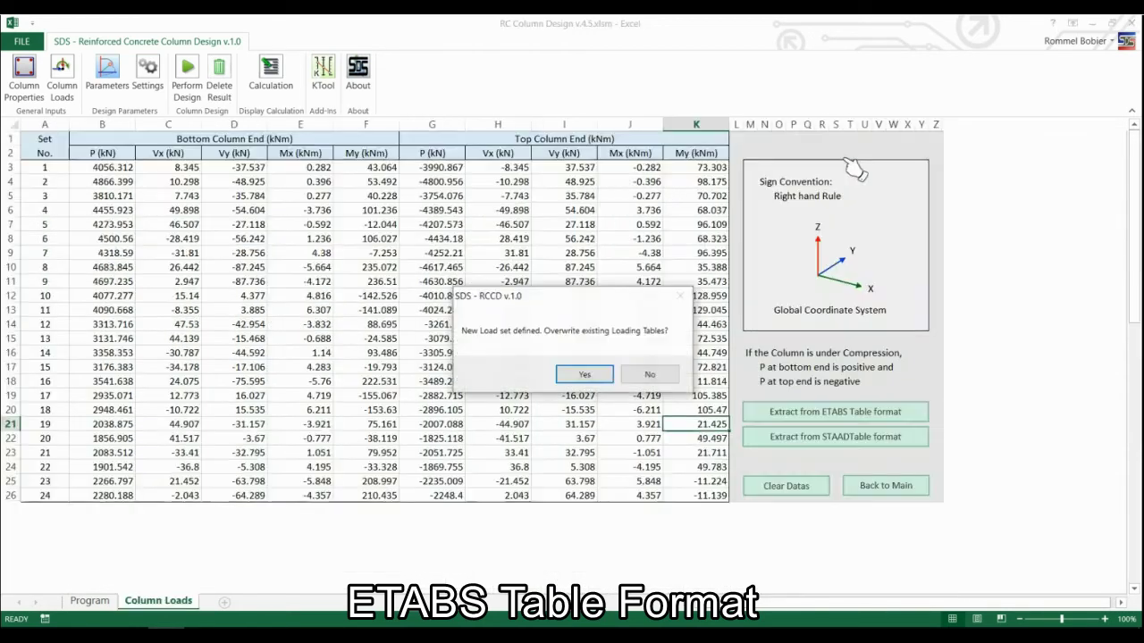
{"action": "left_click", "coordinate": [611, 374]}
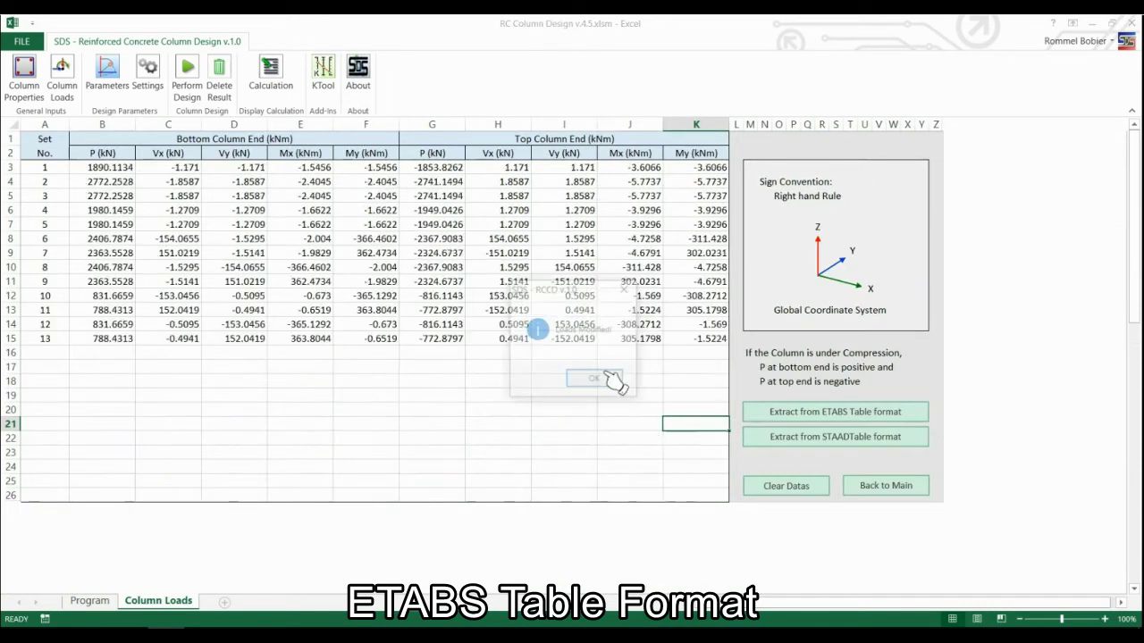
{"action": "left_click", "coordinate": [609, 383]}
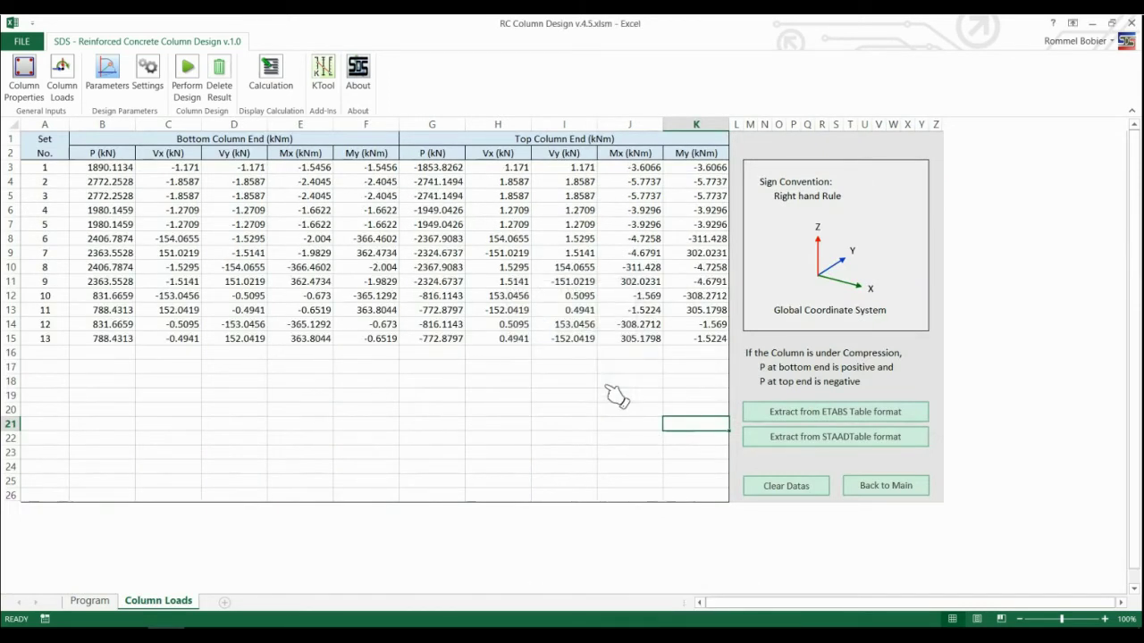
Step: Return from the column loads worksheet to the main program and accept the imported ETABS loads as the column forces
{"action": "left_click", "coordinate": [874, 493]}
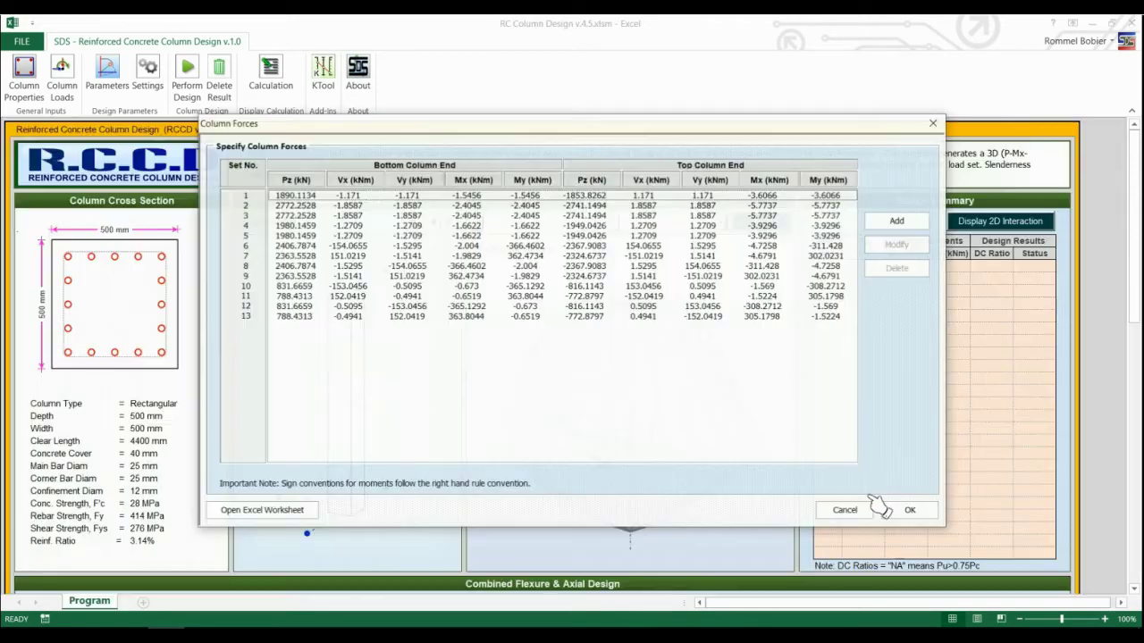
{"action": "left_click", "coordinate": [911, 520]}
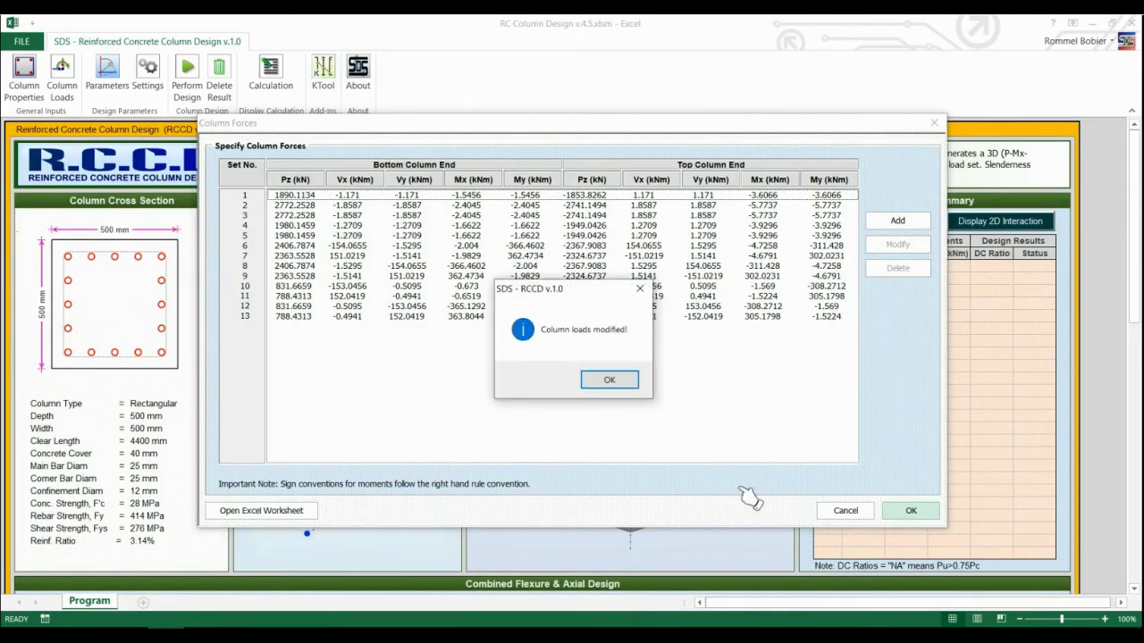
{"action": "left_click", "coordinate": [625, 382]}
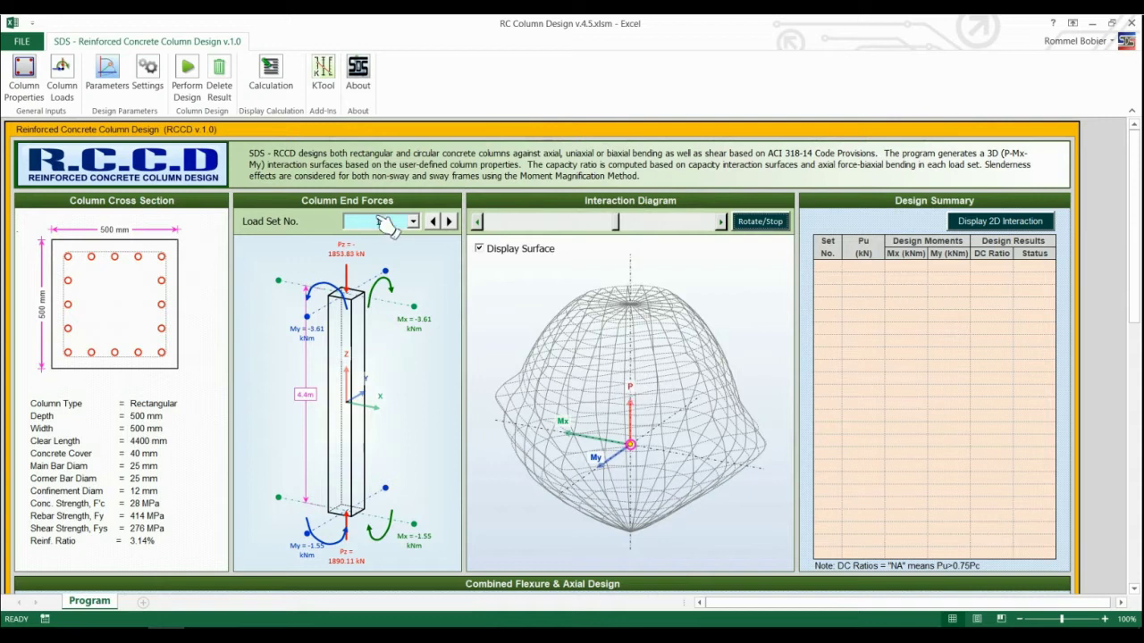
Step: Review the column end forces of load sets 2 through 13 one after another and return to load set 1
{"action": "left_click", "coordinate": [414, 223]}
{"action": "left_click", "coordinate": [397, 250]}
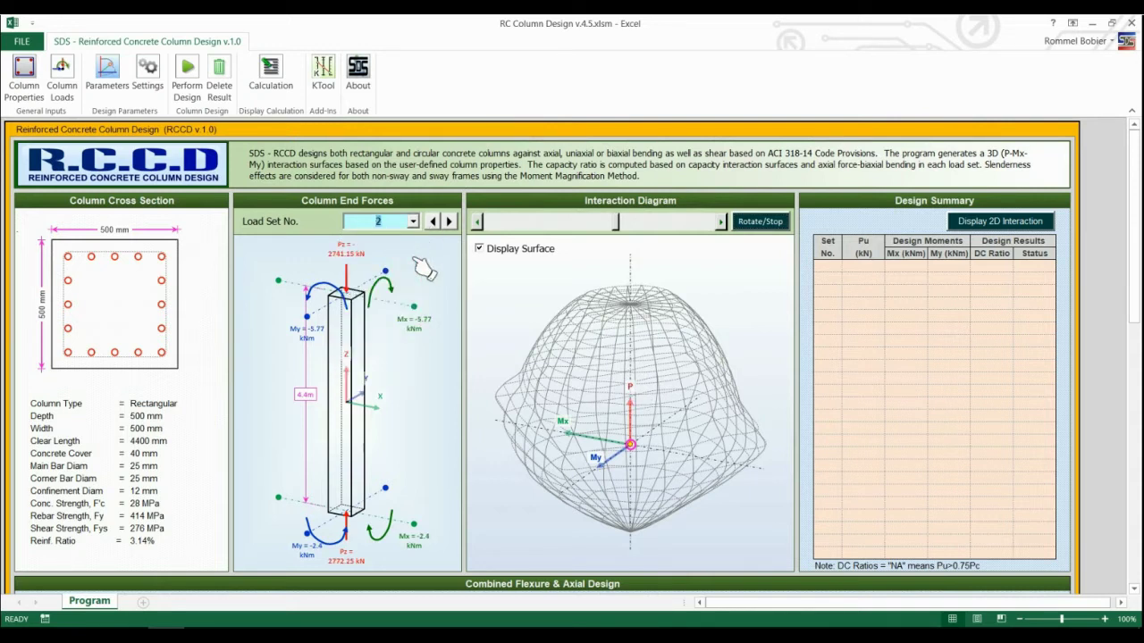
{"action": "left_click", "coordinate": [449, 222]}
{"action": "left_click", "coordinate": [452, 222]}
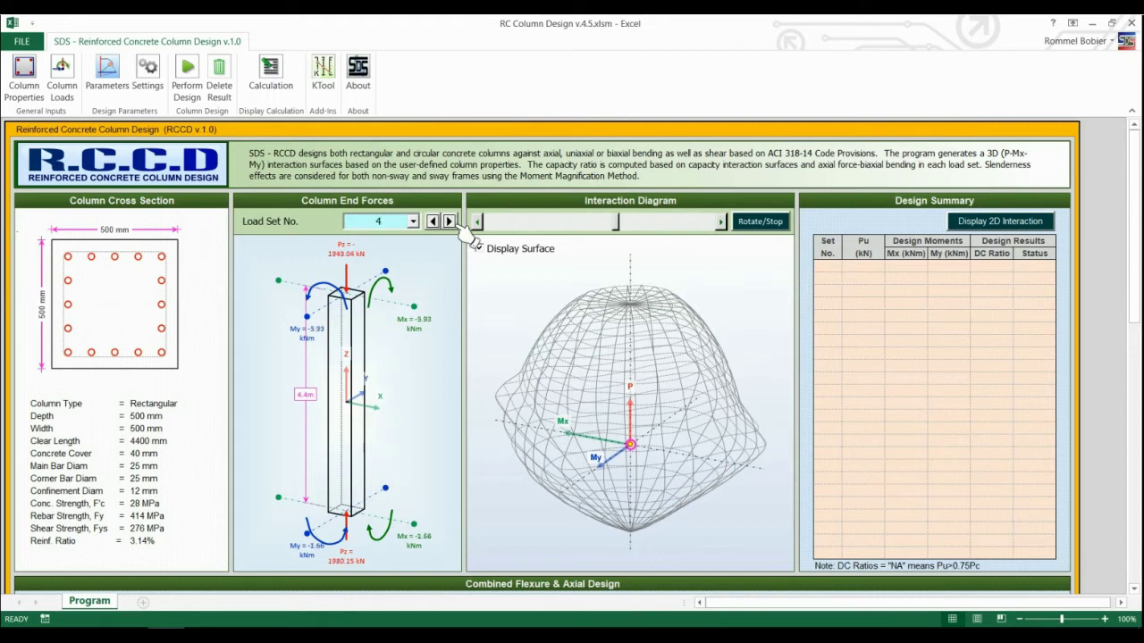
{"action": "left_click", "coordinate": [452, 221]}
{"action": "left_click", "coordinate": [451, 221]}
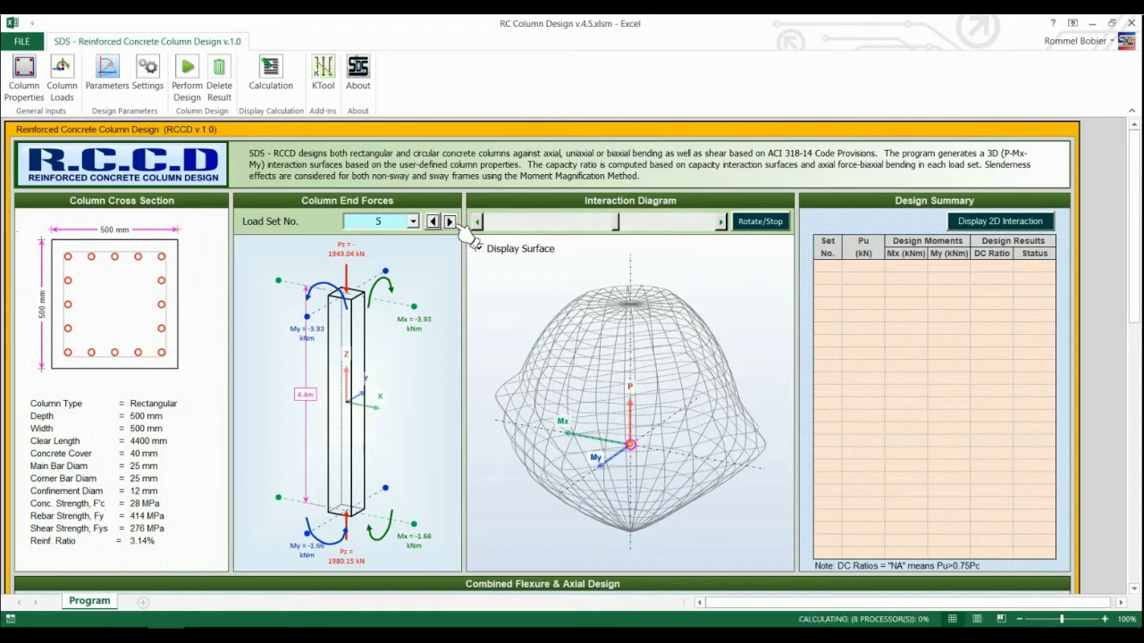
{"action": "left_click", "coordinate": [449, 222]}
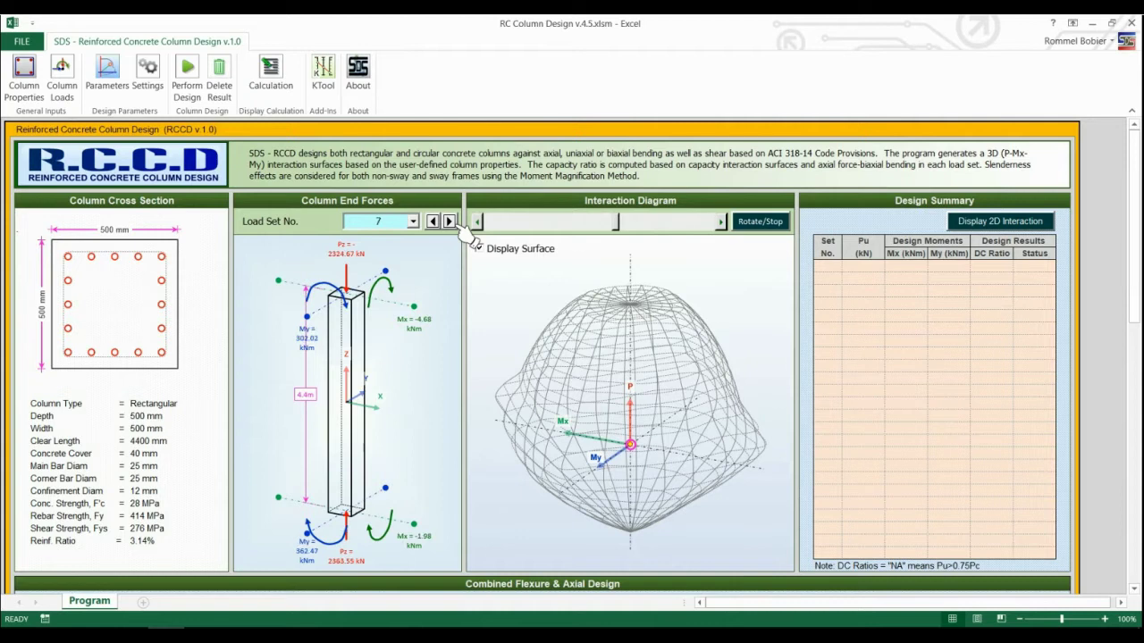
{"action": "left_click", "coordinate": [451, 222]}
{"action": "left_click", "coordinate": [451, 221]}
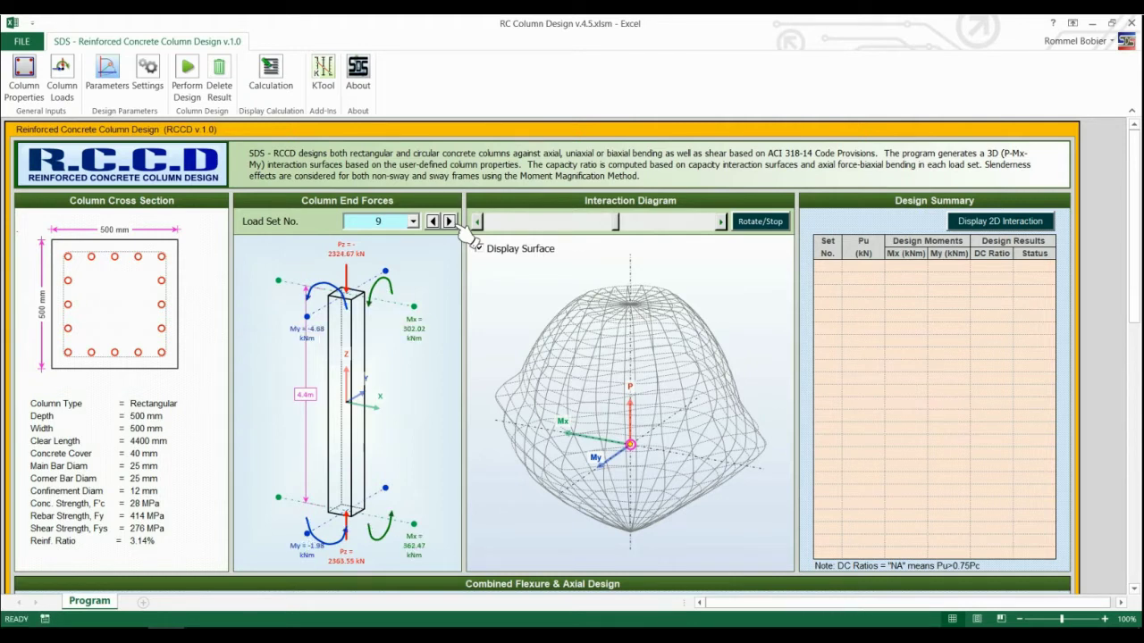
{"action": "left_click", "coordinate": [452, 222]}
{"action": "left_click", "coordinate": [452, 222]}
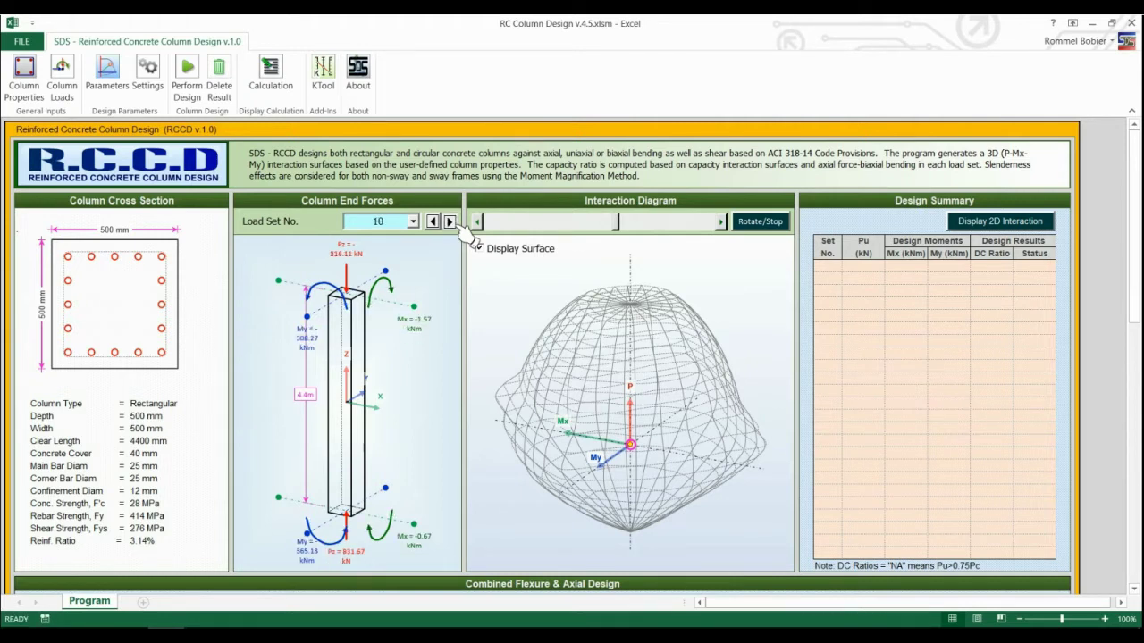
{"action": "left_click", "coordinate": [450, 221]}
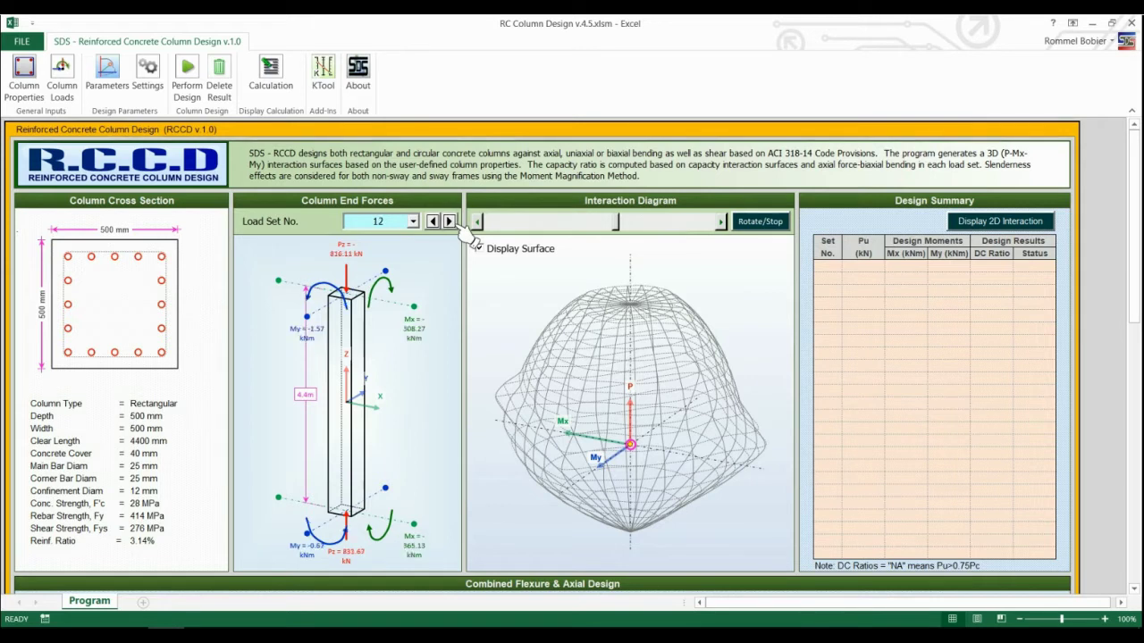
{"action": "left_click", "coordinate": [450, 222]}
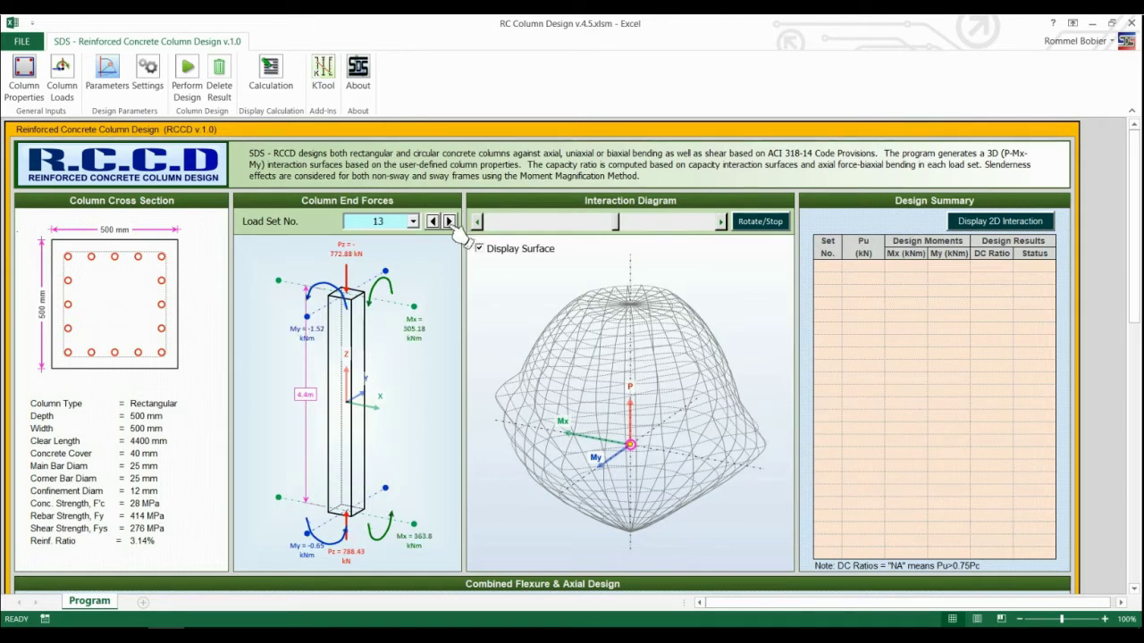
{"action": "left_click", "coordinate": [413, 221]}
{"action": "left_click", "coordinate": [384, 234]}
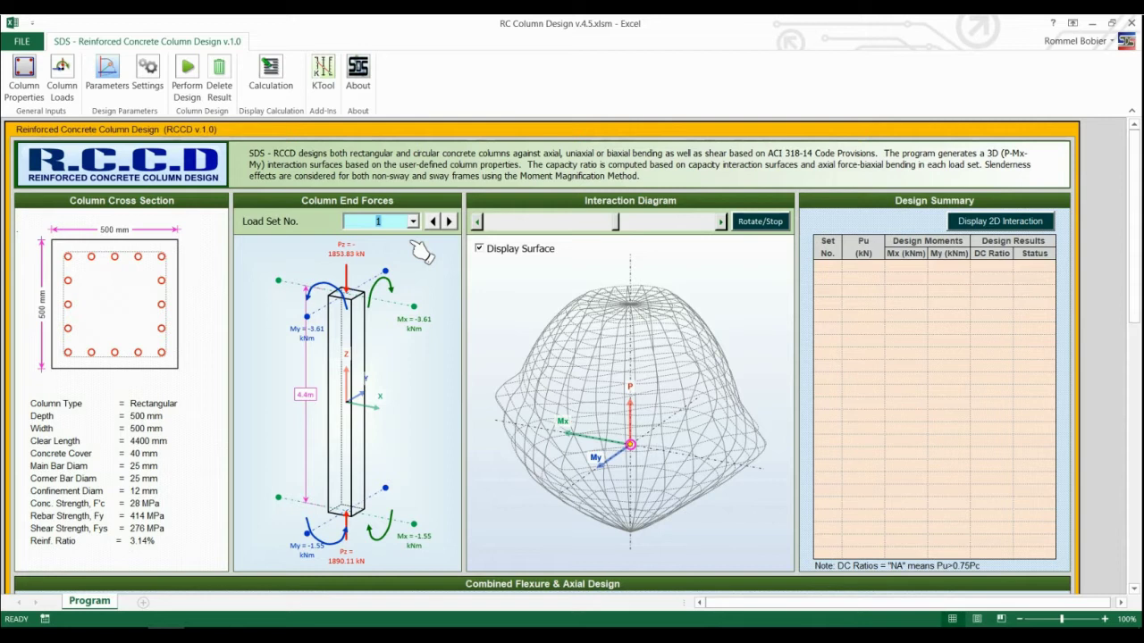
Step: Open the column design parameters for moment magnification and toggle the column slenderness effect off and back on
{"action": "left_click", "coordinate": [105, 101]}
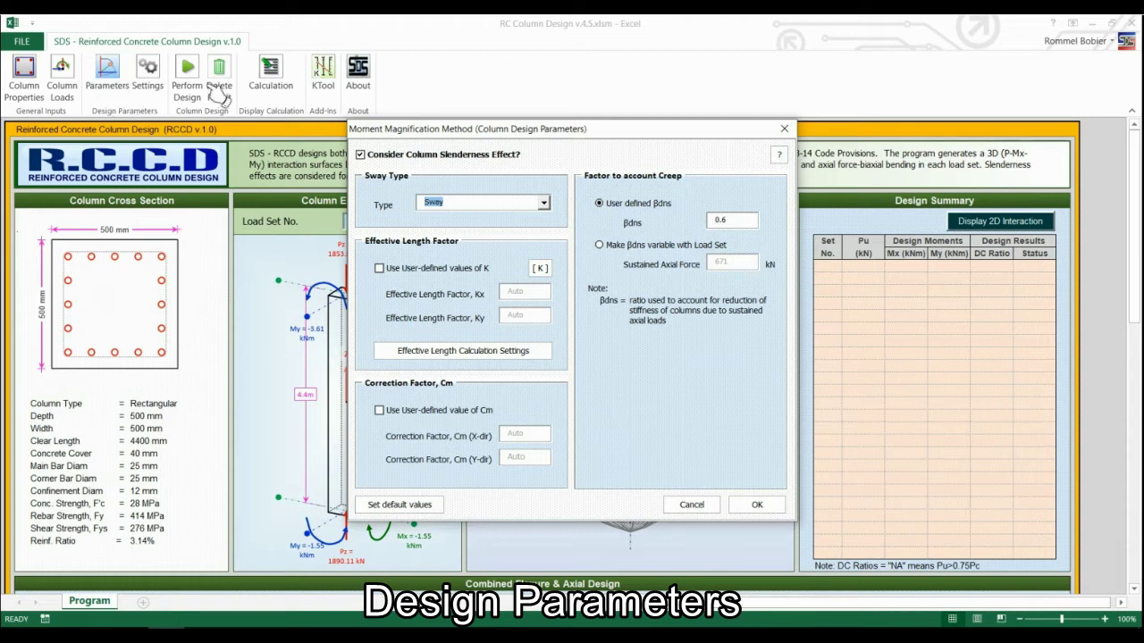
{"action": "left_click", "coordinate": [360, 154]}
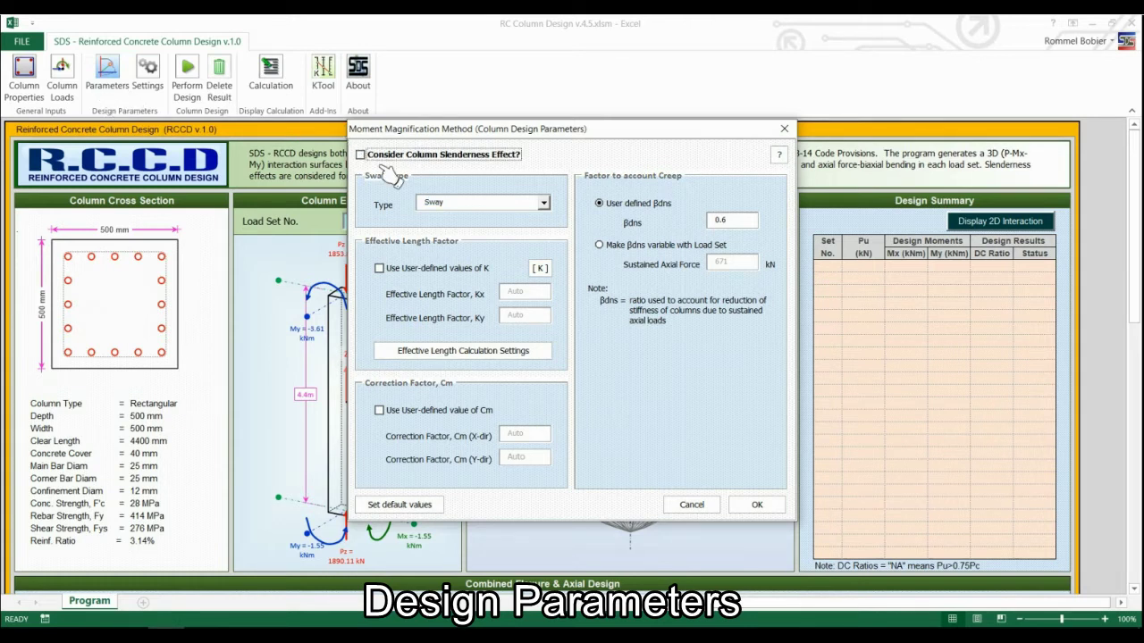
{"action": "left_click", "coordinate": [391, 170]}
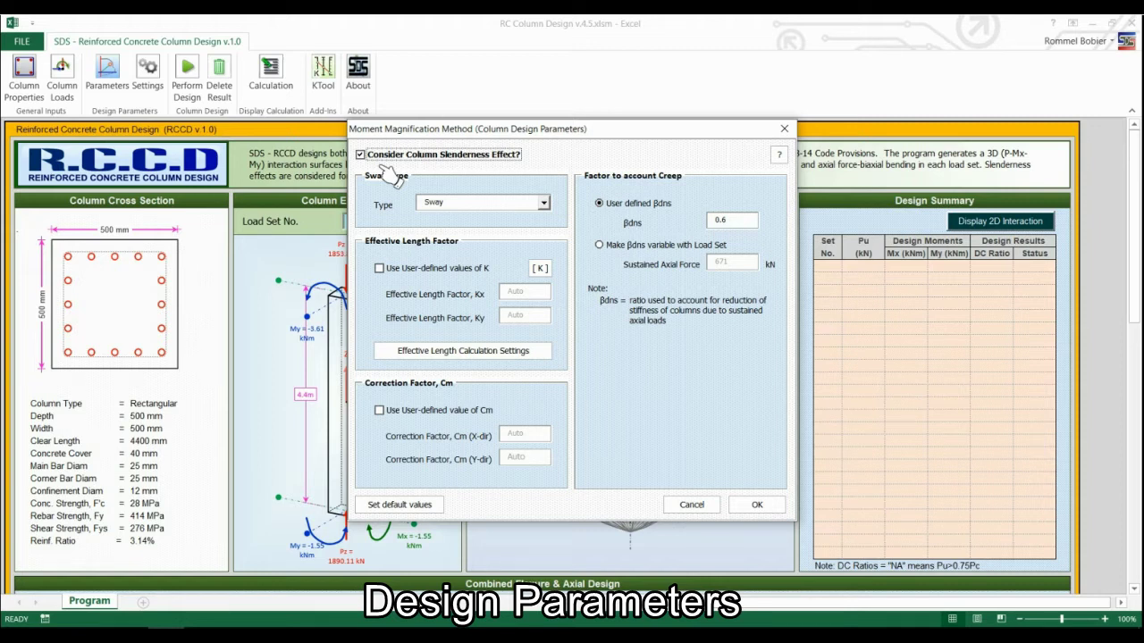
Step: Switch to user-defined values of K and set both effective length factors, Kx and Ky, to 0.7
{"action": "left_click", "coordinate": [439, 271]}
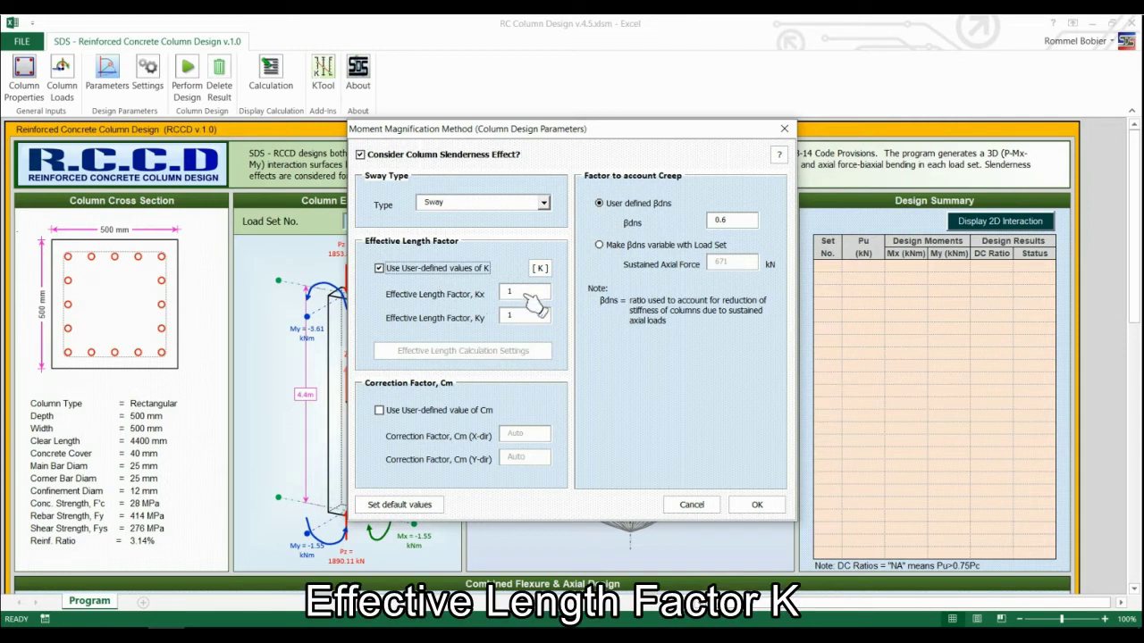
{"action": "left_click", "coordinate": [511, 293]}
{"action": "type", "text": "2"}
{"action": "double_click", "coordinate": [526, 317]}
{"action": "type", "text": "20.7"}
{"action": "key", "text": "Tab"}
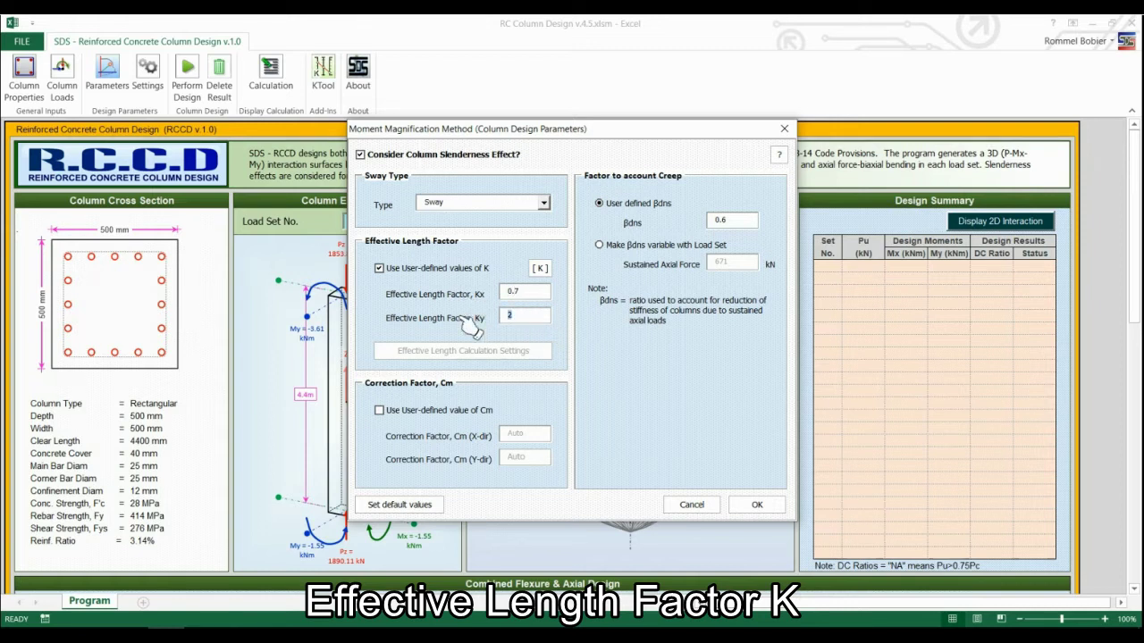
{"action": "type", "text": "0.7"}
{"action": "left_click", "coordinate": [530, 299]}
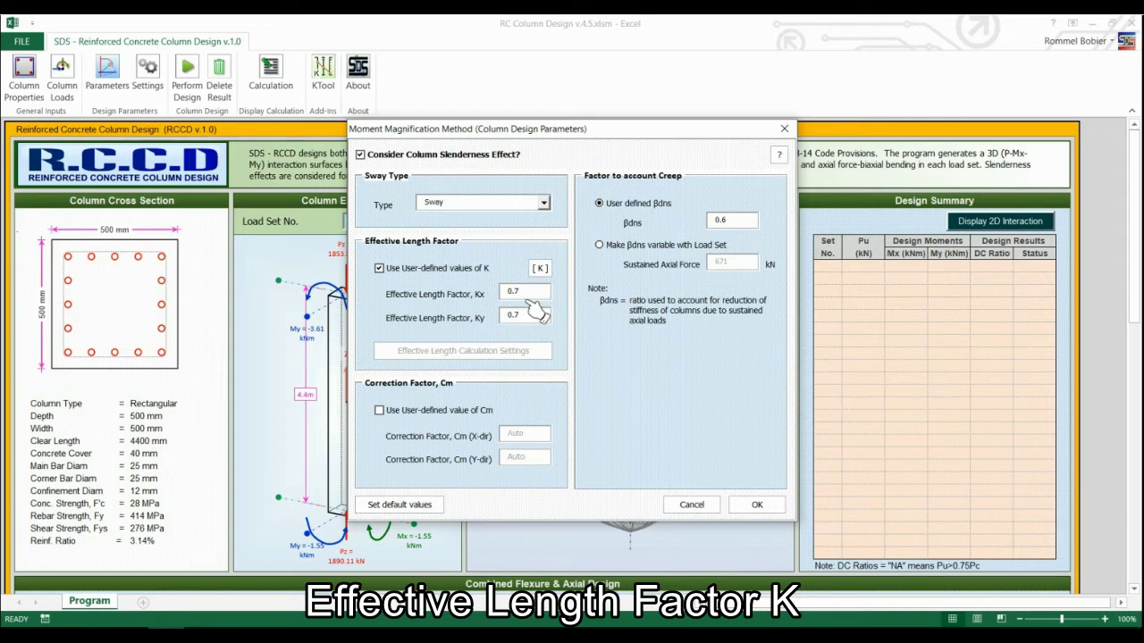
Step: Explore the K charts, setting ψA about 1.1 and ψB about 0.4 for nonsway frames, ψA about 15 and ψB about 1.9 for sway frames
{"action": "left_click", "coordinate": [545, 270]}
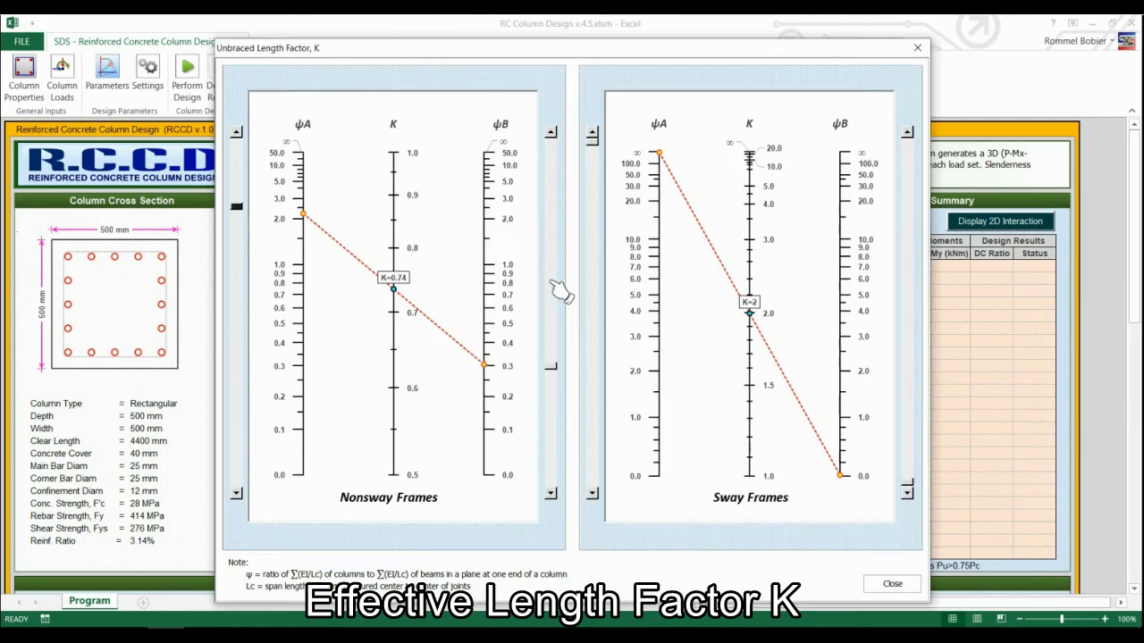
{"action": "left_click_drag", "start_coordinate": [236, 207], "coordinate": [238, 256]}
{"action": "mouse_move", "coordinate": [551, 367]}
{"action": "left_mouse_down"}
{"action": "mouse_move", "coordinate": [561, 382]}
{"action": "mouse_move", "coordinate": [565, 350]}
{"action": "left_mouse_up"}
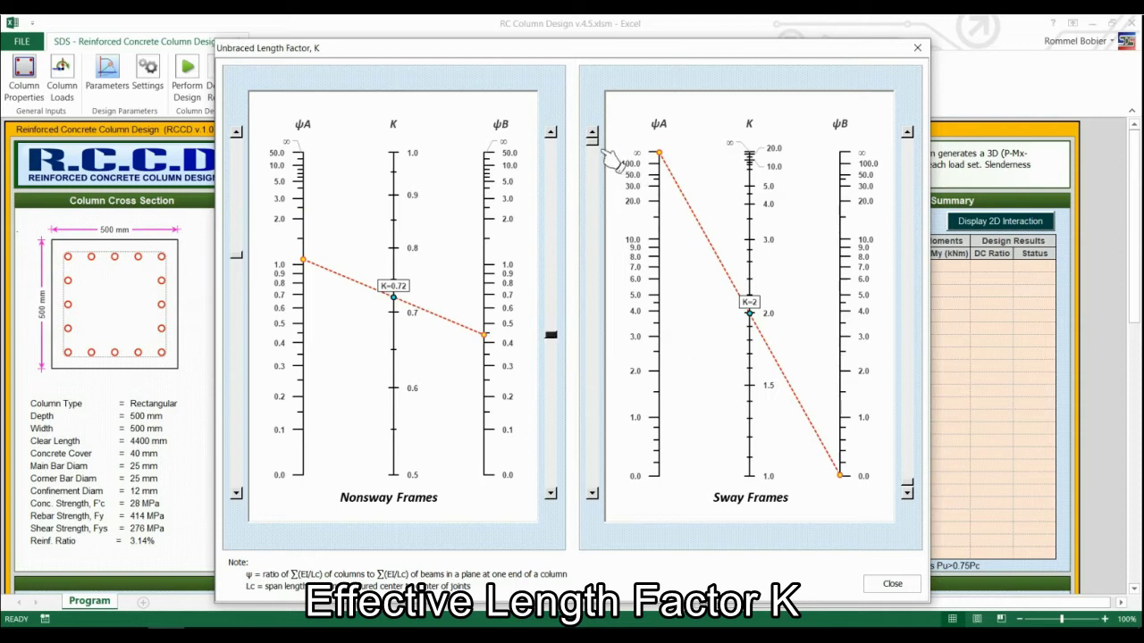
{"action": "left_click_drag", "start_coordinate": [592, 141], "coordinate": [604, 226]}
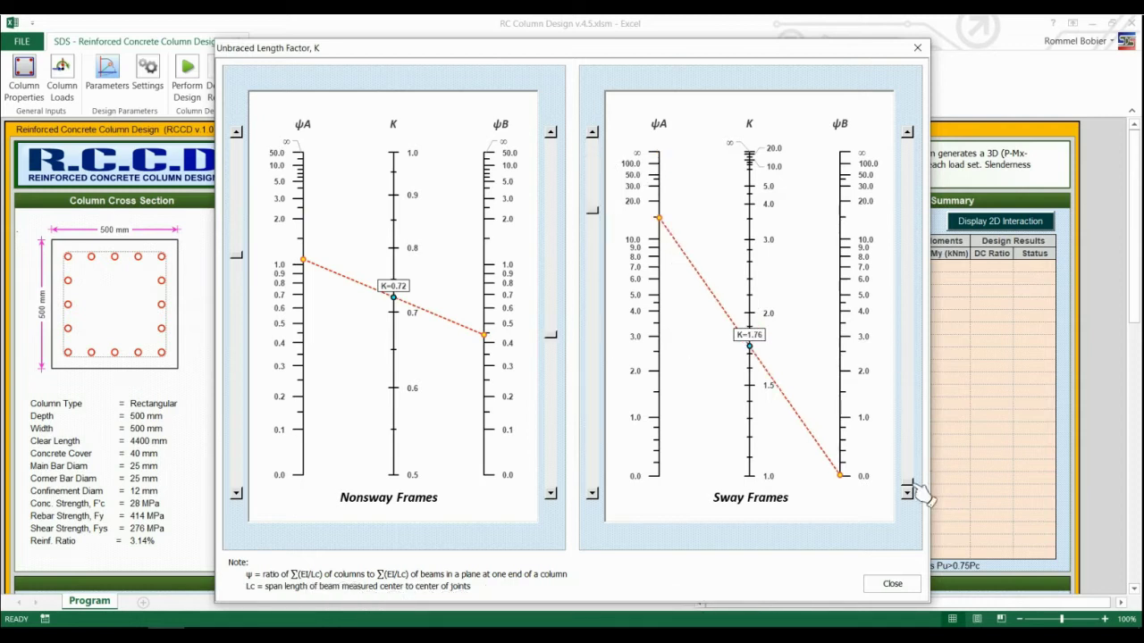
{"action": "left_click_drag", "start_coordinate": [907, 484], "coordinate": [908, 379]}
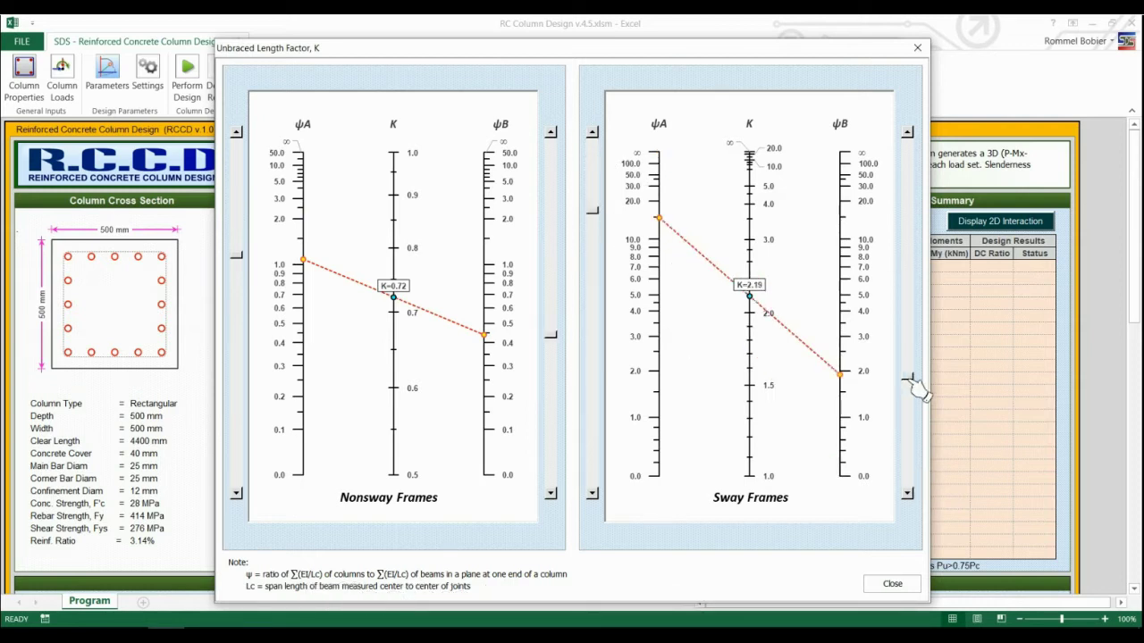
{"action": "left_click", "coordinate": [892, 584]}
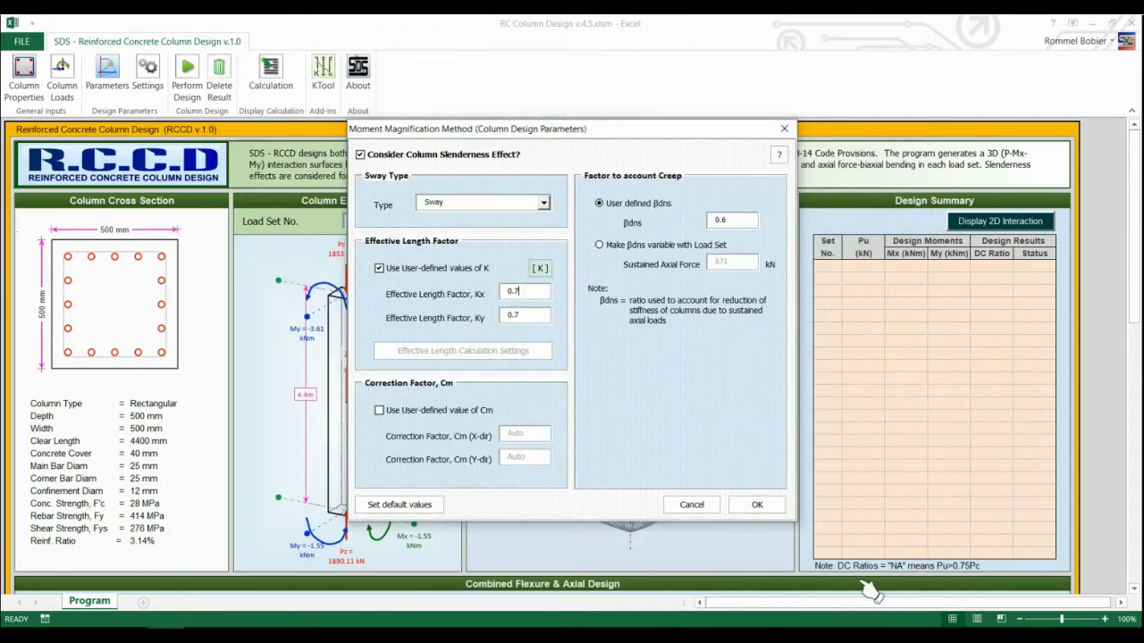
Step: Return K to automatic calculation and compare pinned and fixed column bottom supports in the effective length settings, keeping Custom Joint
{"action": "left_click", "coordinate": [423, 281]}
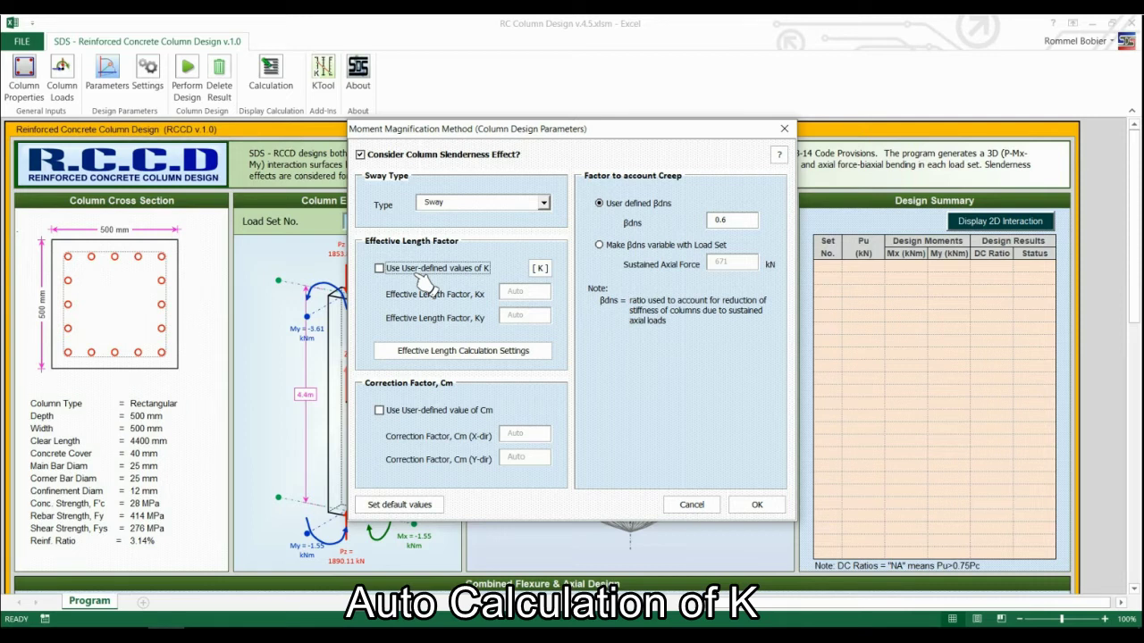
{"action": "left_click", "coordinate": [440, 357]}
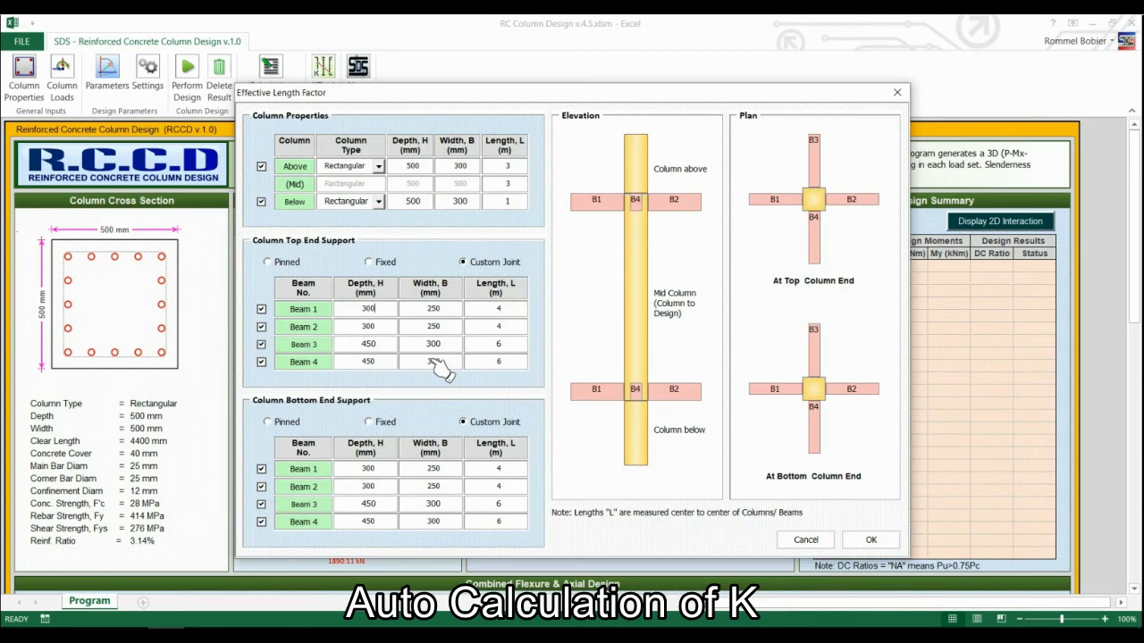
{"action": "left_click", "coordinate": [287, 424]}
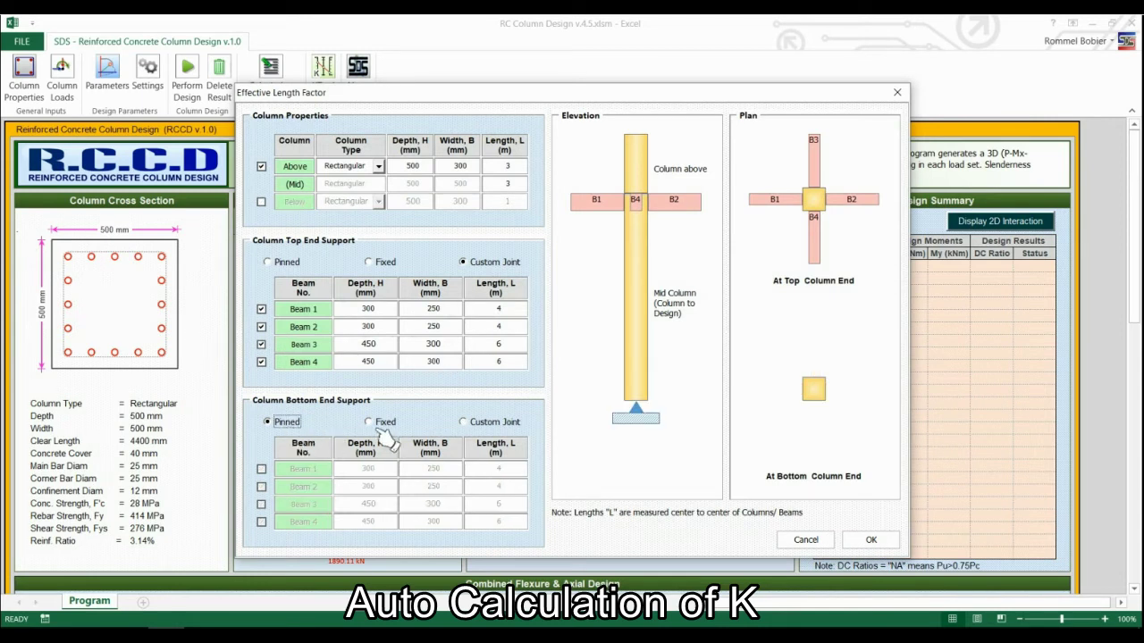
{"action": "left_click", "coordinate": [387, 423]}
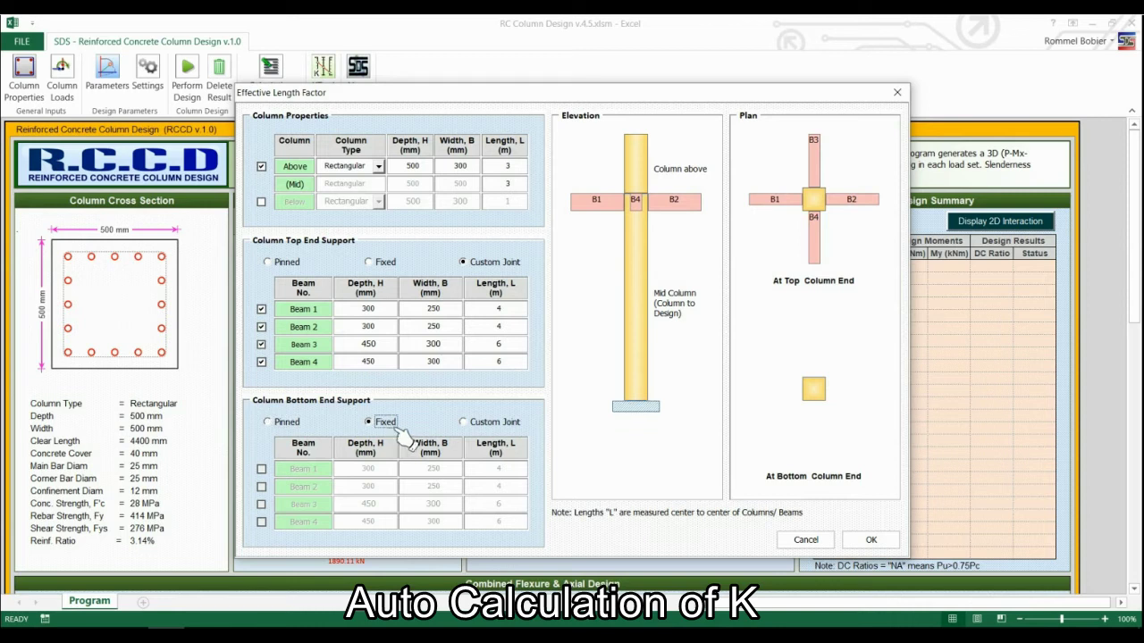
{"action": "left_click", "coordinate": [491, 424]}
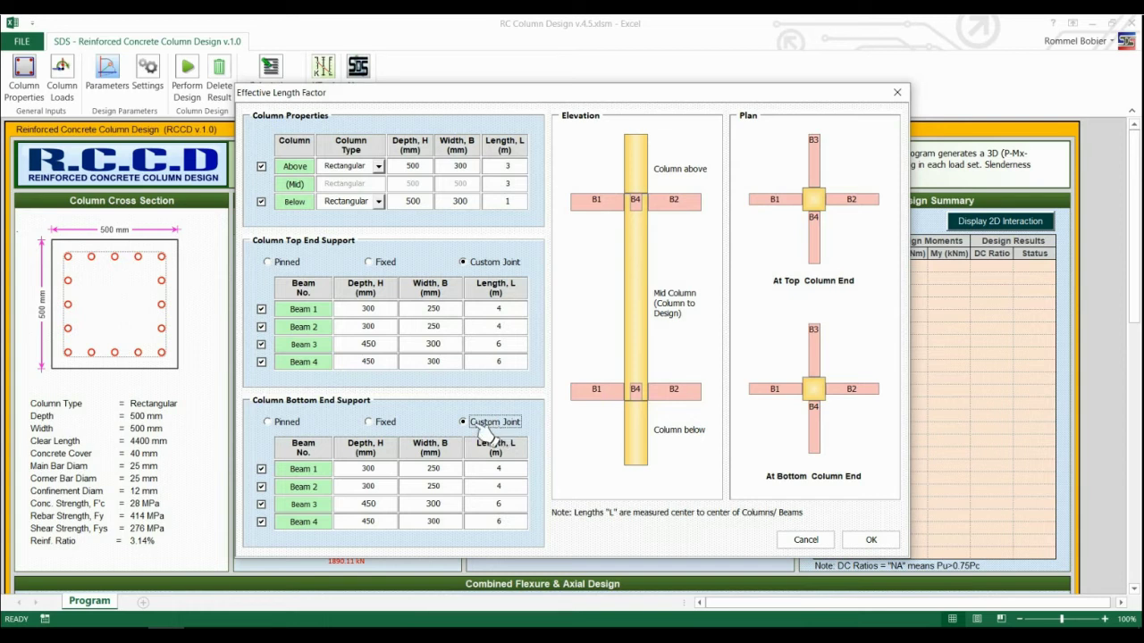
Step: Compare pinned and fixed supports at both column ends, returning the top and bottom supports to Custom Joint
{"action": "left_click", "coordinate": [283, 422]}
{"action": "left_click", "coordinate": [287, 263]}
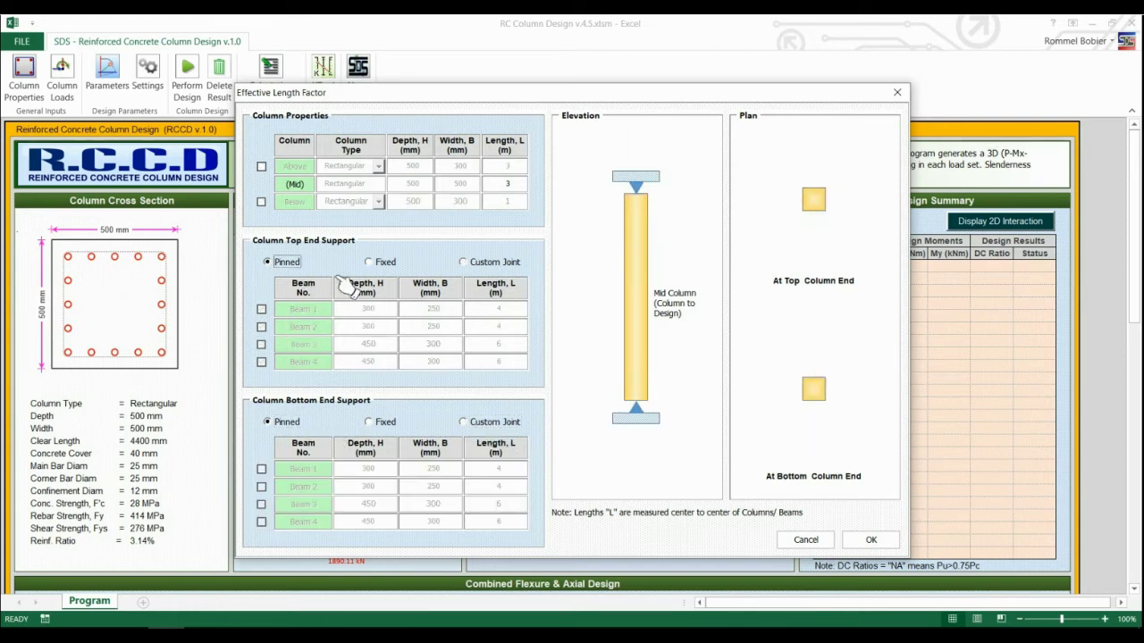
{"action": "left_click", "coordinate": [375, 262]}
{"action": "left_click", "coordinate": [380, 421]}
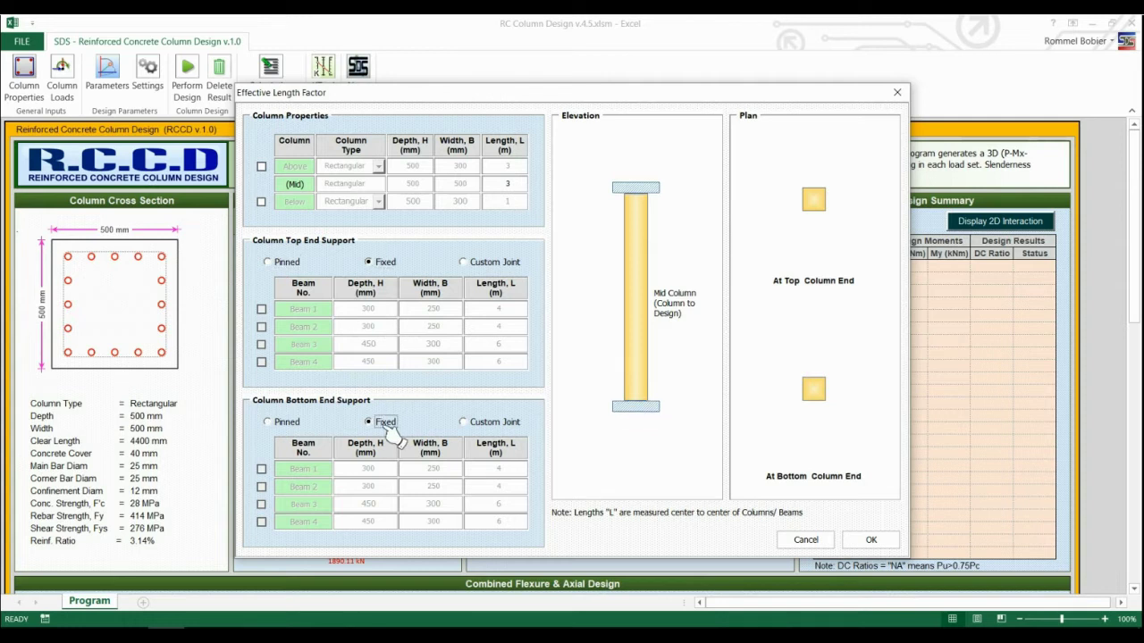
{"action": "left_click", "coordinate": [478, 422]}
{"action": "left_click", "coordinate": [497, 264]}
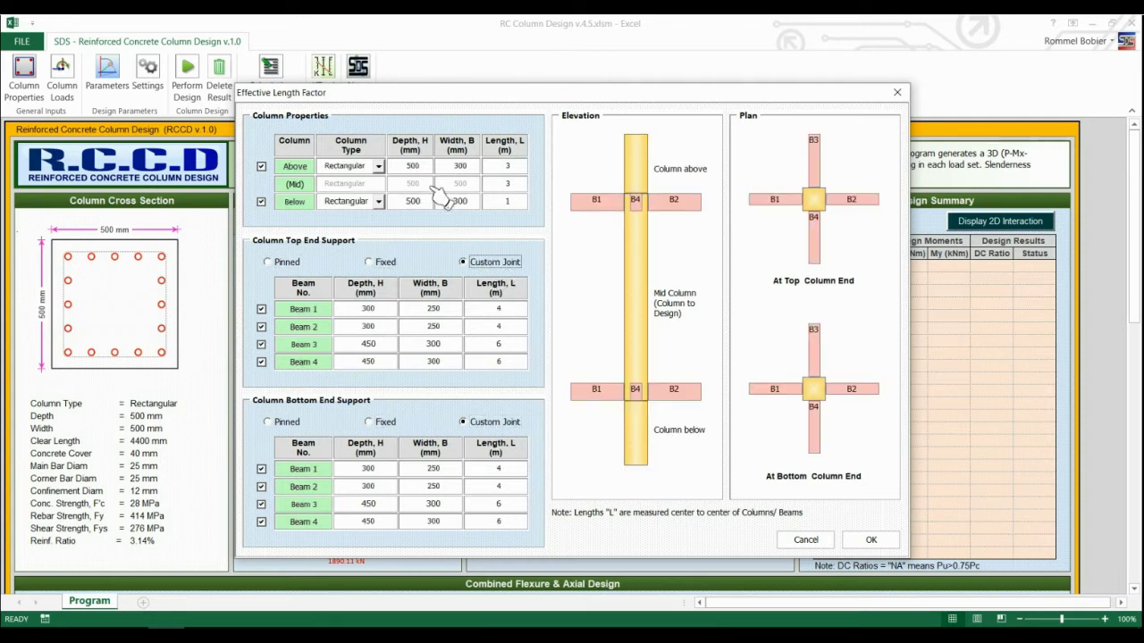
Step: Set the widths of the columns above and below to 500 mm in the effective length column properties
{"action": "double_click", "coordinate": [414, 166]}
{"action": "key", "text": "Tab"}
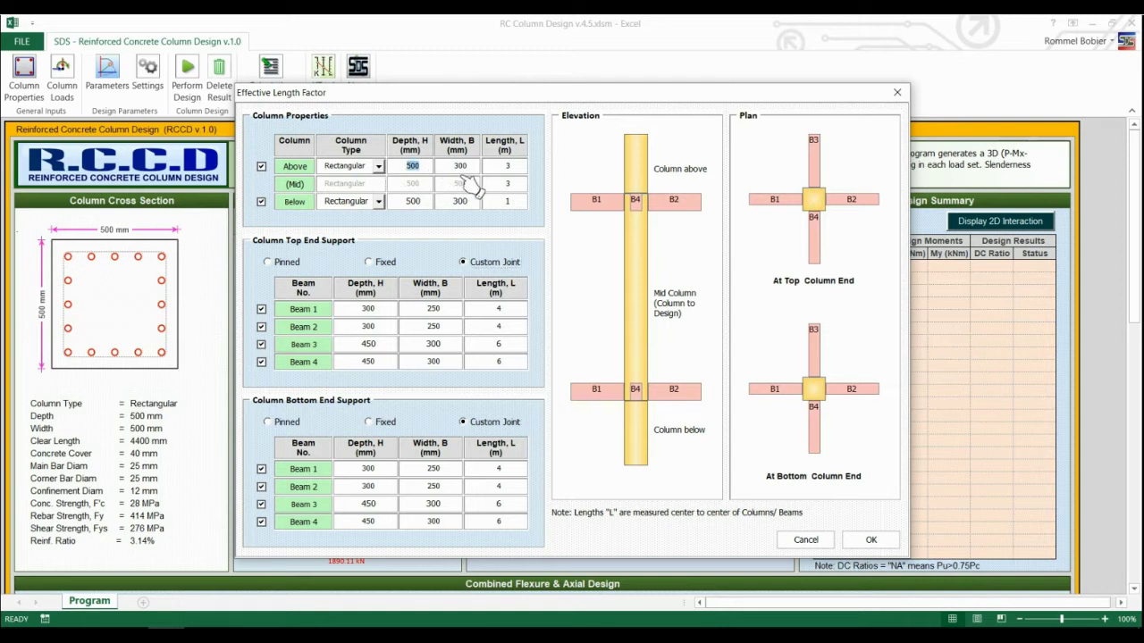
{"action": "type", "text": "500"}
{"action": "double_click", "coordinate": [459, 201]}
{"action": "type", "text": "500"}
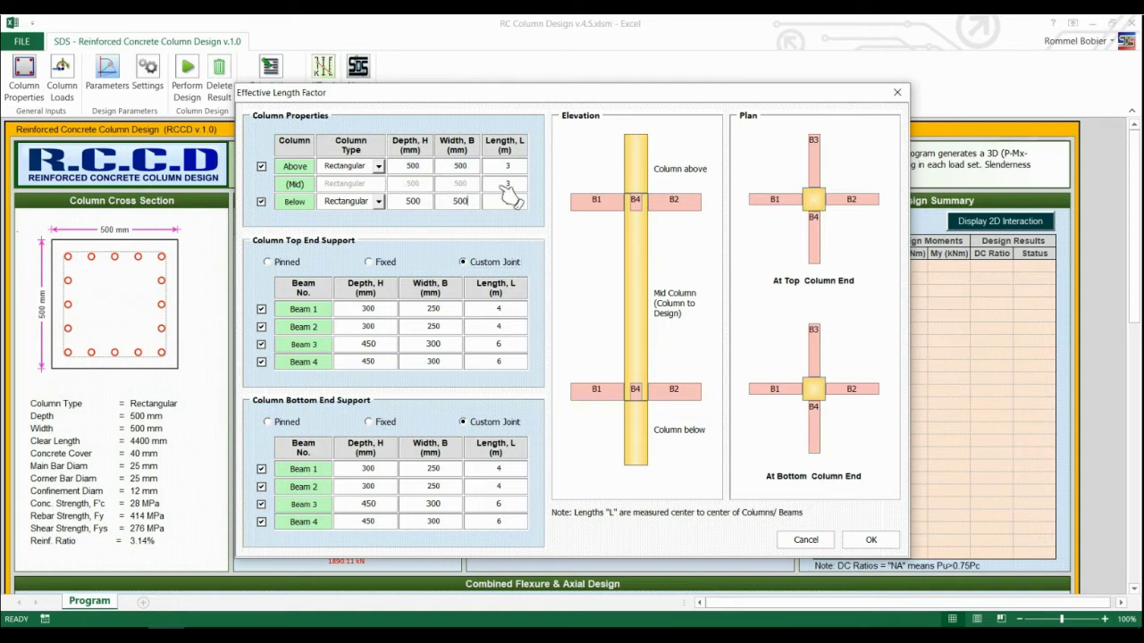
Step: Set the column lengths to 3.5 m above, 5 m for the mid column and 1.5 m below
{"action": "double_click", "coordinate": [501, 172]}
{"action": "type", "text": "3.5"}
{"action": "key", "text": "Tab"}
{"action": "type", "text": "5"}
{"action": "key", "text": "Tab"}
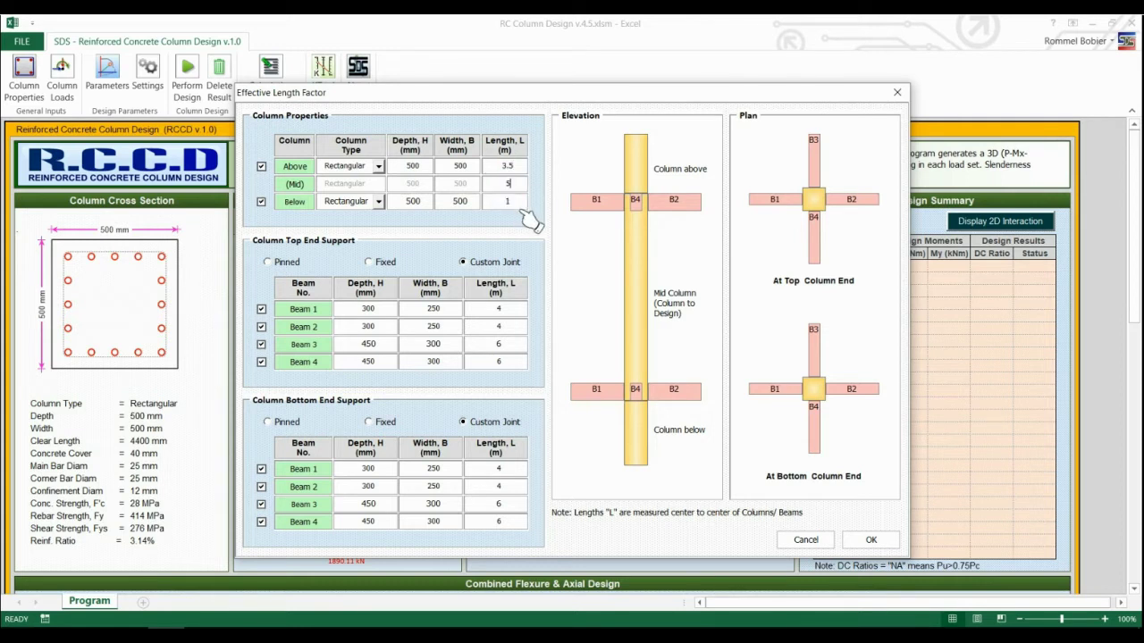
{"action": "type", "text": "1.5"}
{"action": "key", "text": "Tab"}
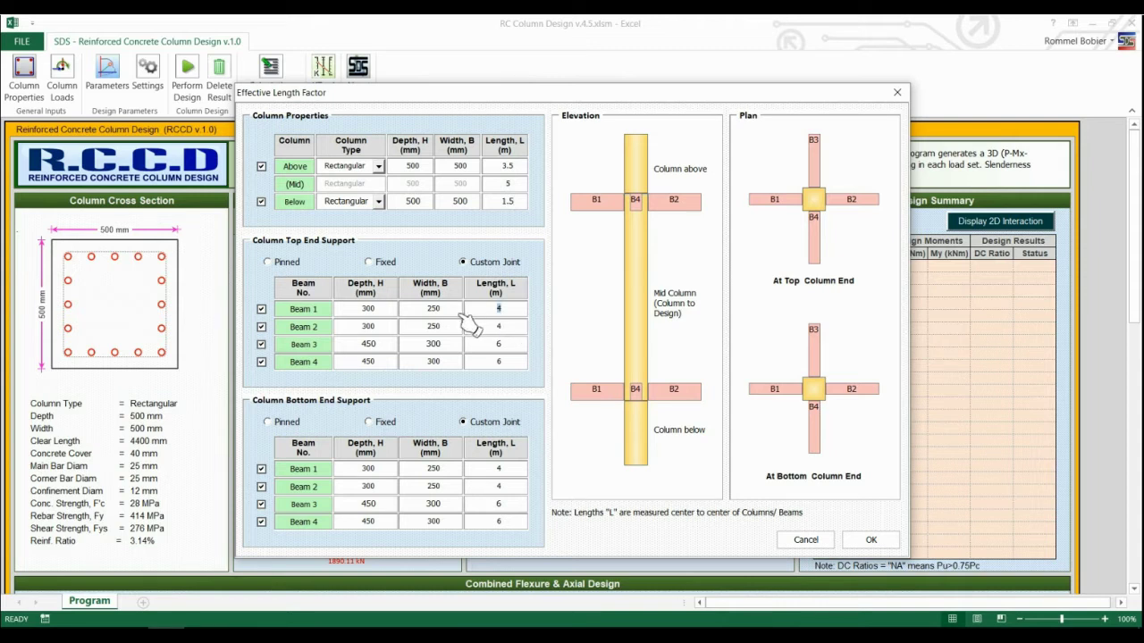
Step: Set the lengths of Beam 1 and Beam 2 at the column top end to 6 m
{"action": "type", "text": "6"}
{"action": "key", "text": "Tab"}
{"action": "type", "text": "6"}
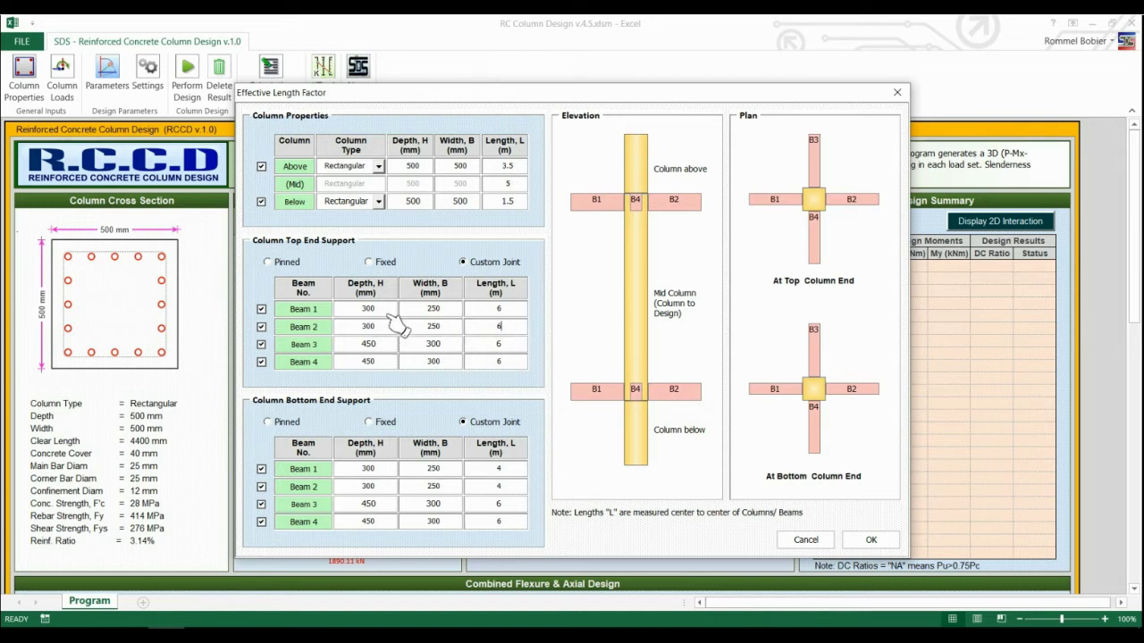
Step: Set the depths of all four beams at the column top end to 600 mm
{"action": "left_click", "coordinate": [362, 309]}
{"action": "type", "text": "600"}
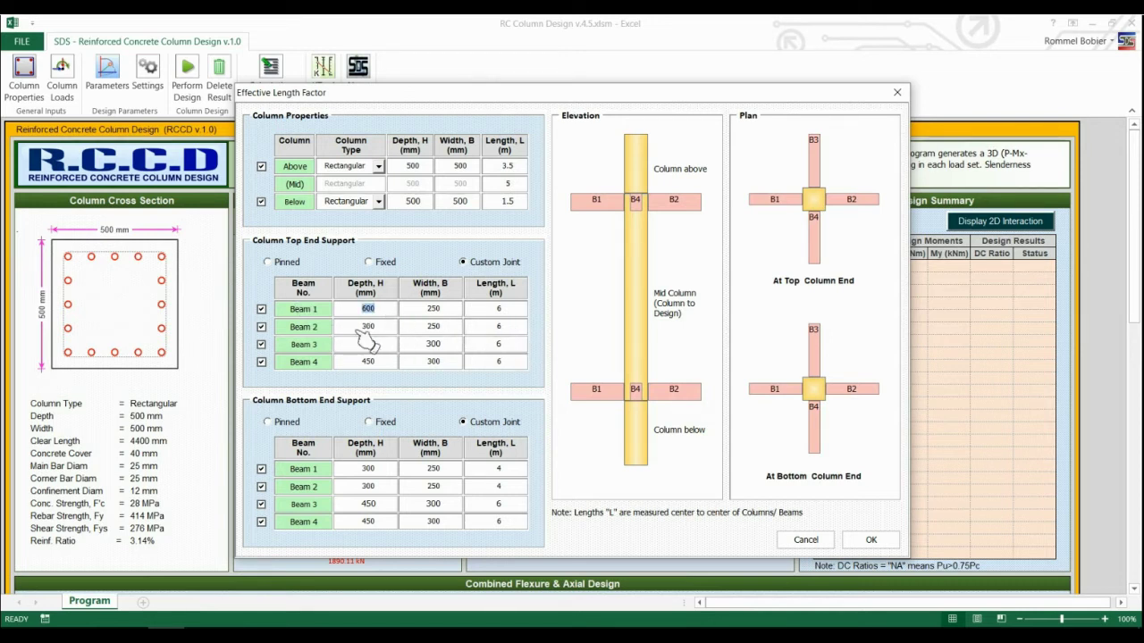
{"action": "left_click", "coordinate": [364, 328]}
{"action": "type", "text": "600"}
{"action": "left_click", "coordinate": [366, 348]}
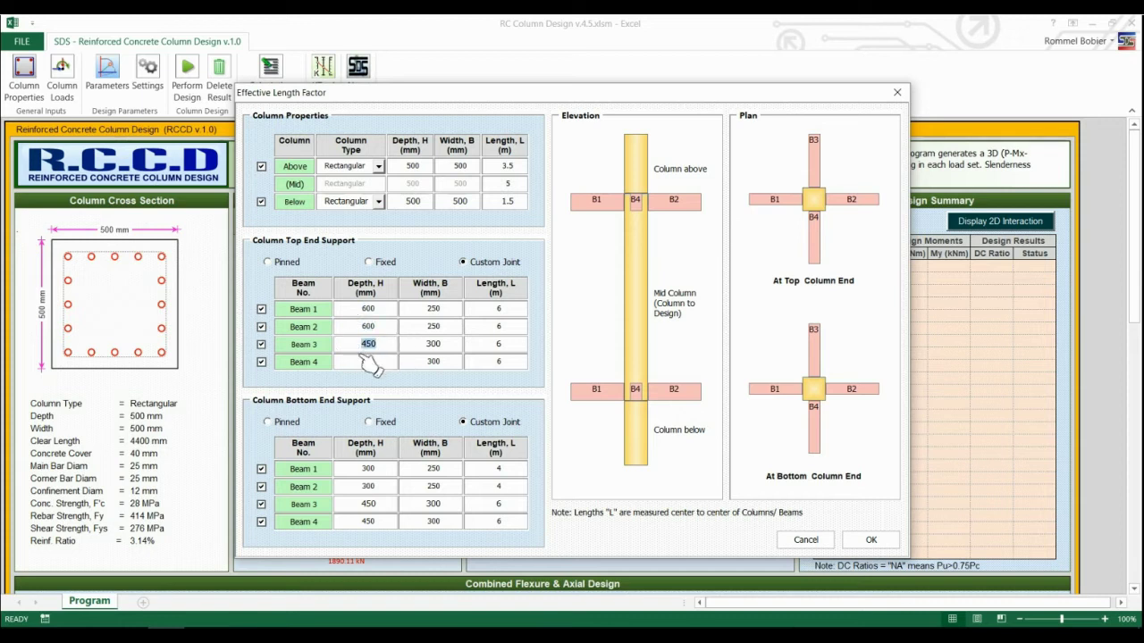
{"action": "type", "text": "600"}
{"action": "left_click", "coordinate": [368, 362]}
{"action": "type", "text": "600"}
Step: Set the widths of Beam 1 and Beam 2 at the column top end to 300 mm
{"action": "left_click", "coordinate": [420, 311]}
{"action": "type", "text": "3"}
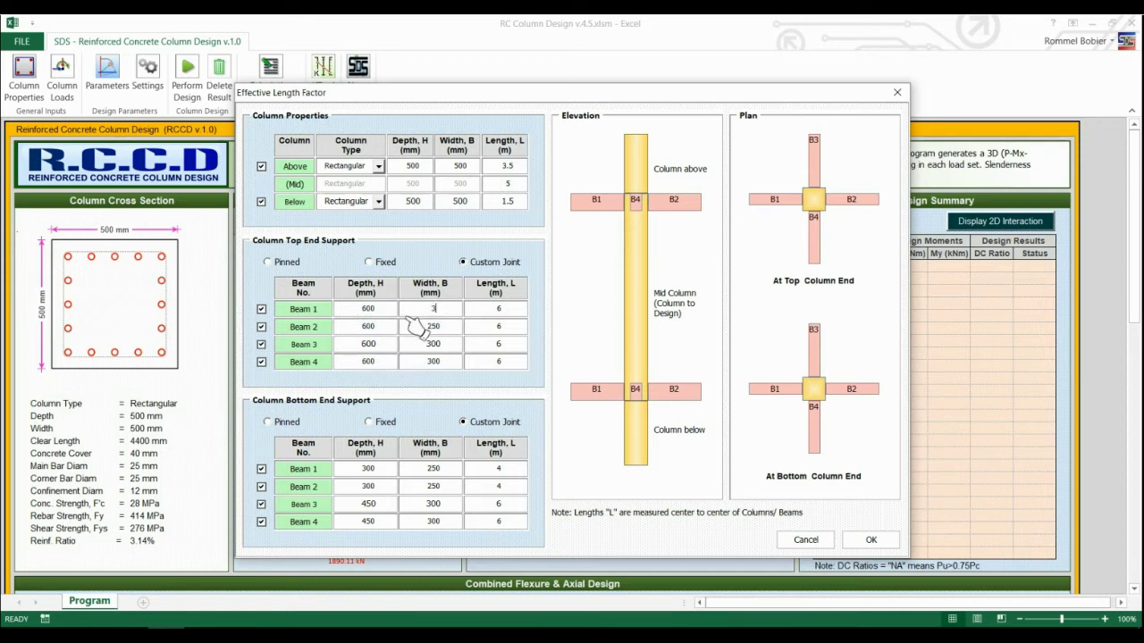
{"action": "type", "text": "00"}
{"action": "left_click", "coordinate": [432, 328]}
{"action": "key", "text": "BackSpace"}
{"action": "key", "text": "BackSpace"}
{"action": "key", "text": "BackSpace"}
{"action": "type", "text": "300"}
Step: Set the widths of Beam 1 and Beam 2 at the column bottom end to 300 mm
{"action": "left_click", "coordinate": [432, 469]}
{"action": "type", "text": "300"}
{"action": "left_click", "coordinate": [444, 494]}
{"action": "key", "text": "BackSpace"}
{"action": "key", "text": "BackSpace"}
{"action": "key", "text": "BackSpace"}
{"action": "type", "text": "300"}
{"action": "left_click", "coordinate": [438, 523]}
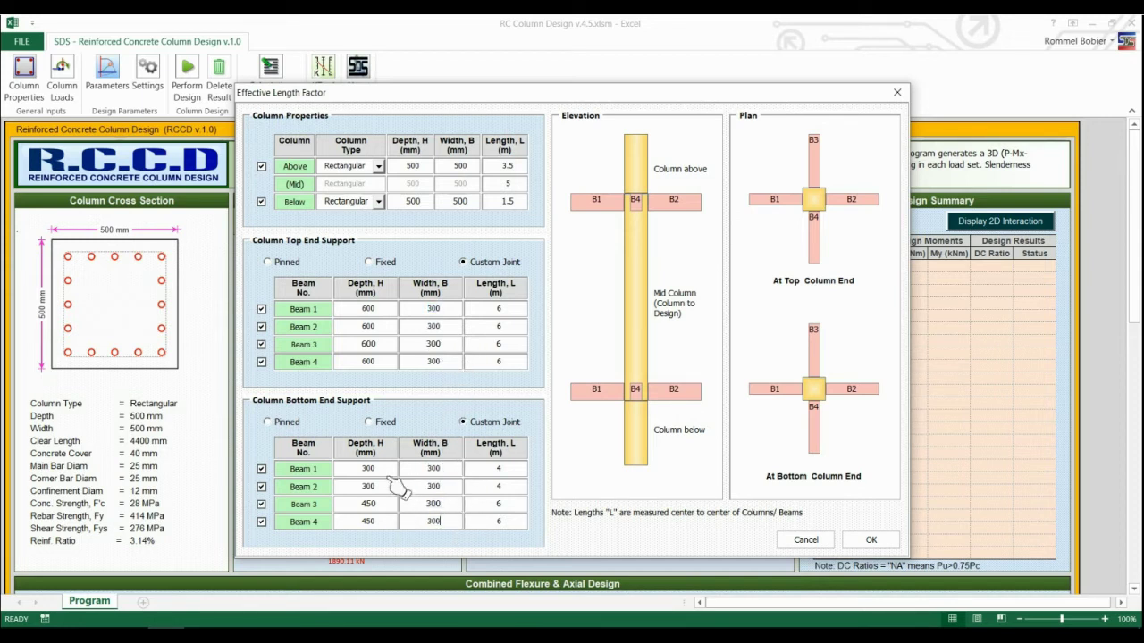
Step: Set the depths of all four beams at the column bottom end to 600 mm
{"action": "double_click", "coordinate": [359, 474]}
{"action": "type", "text": "600"}
{"action": "left_click_drag", "start_coordinate": [388, 472], "coordinate": [365, 482]}
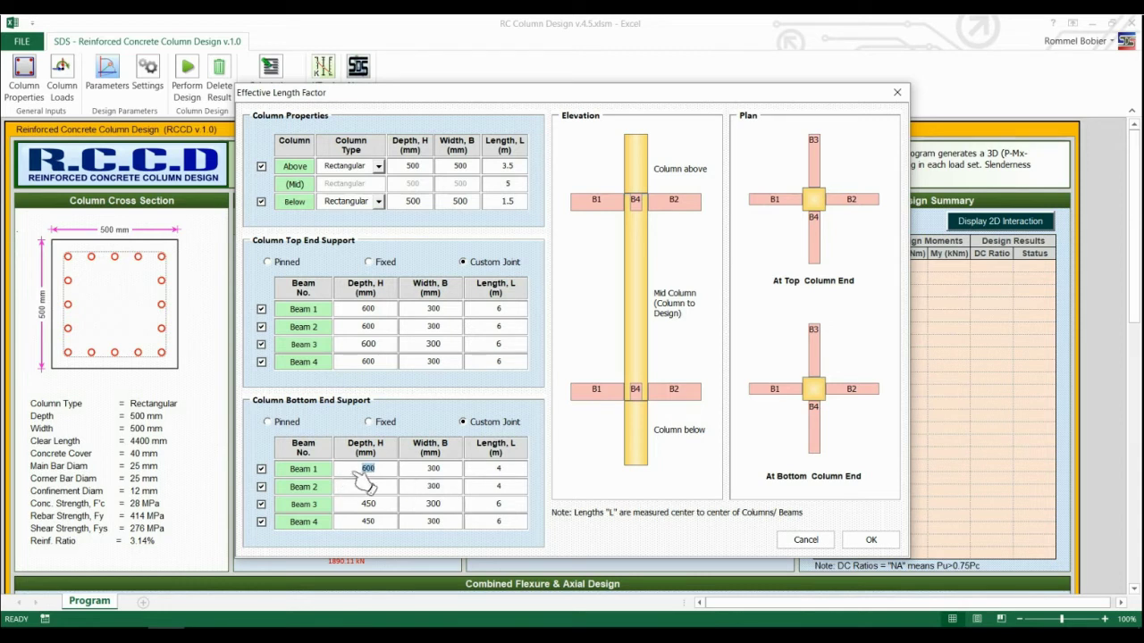
{"action": "double_click", "coordinate": [383, 503]}
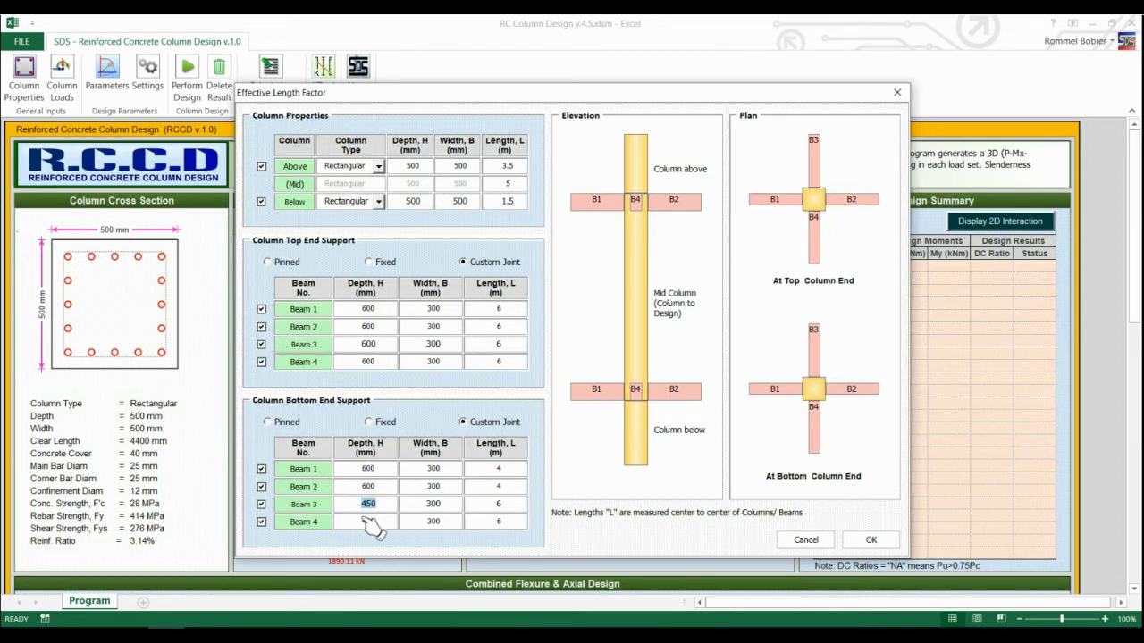
{"action": "type", "text": "600"}
Step: Set the lengths of Beam 1 and Beam 2 at the column bottom end to 6 m and accept the effective length settings
{"action": "double_click", "coordinate": [501, 470]}
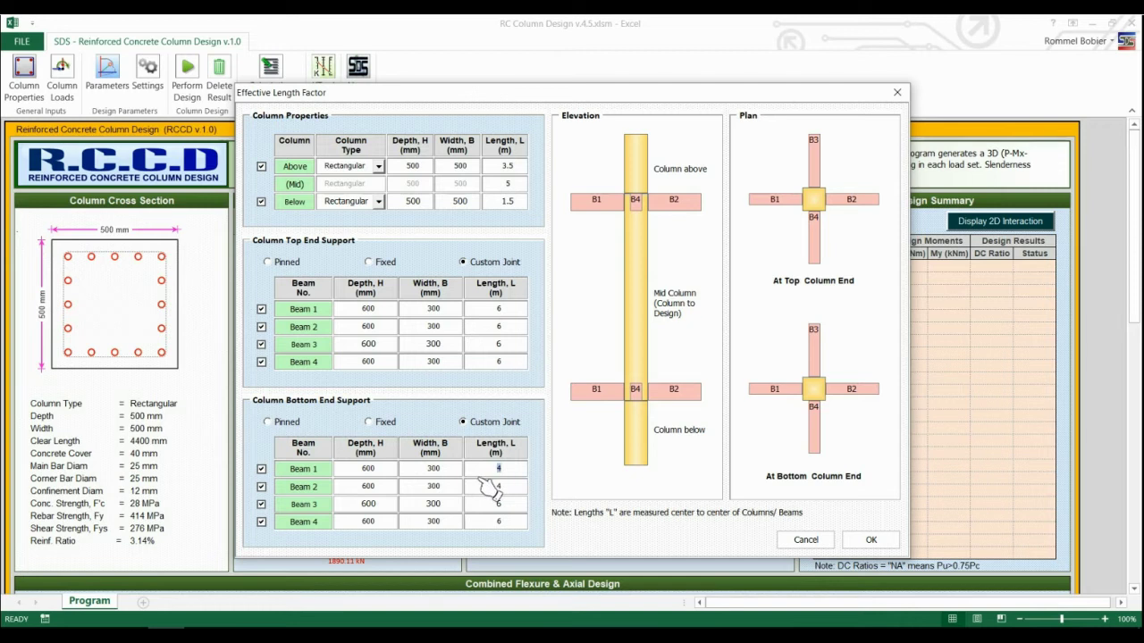
{"action": "type", "text": "6"}
{"action": "double_click", "coordinate": [490, 487]}
{"action": "type", "text": "6"}
{"action": "left_click", "coordinate": [870, 541]}
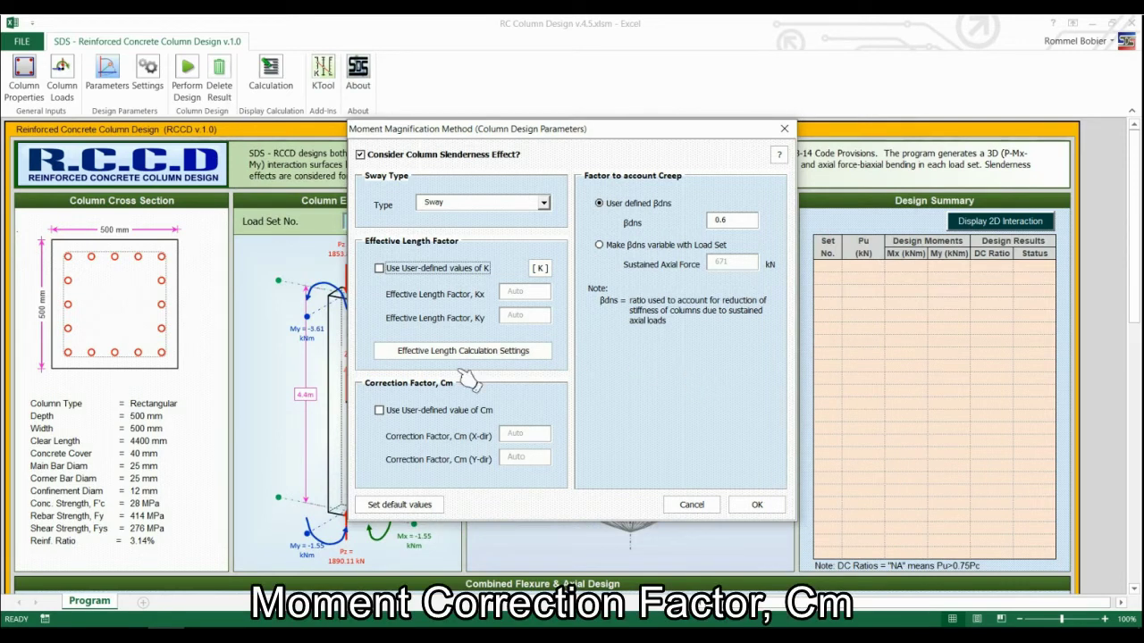
Step: Try user-defined Cm correction factors of 0.4 in X and 0.6 in Y, then return Cm to automatic calculation
{"action": "left_click", "coordinate": [429, 411]}
{"action": "key", "text": "Tab"}
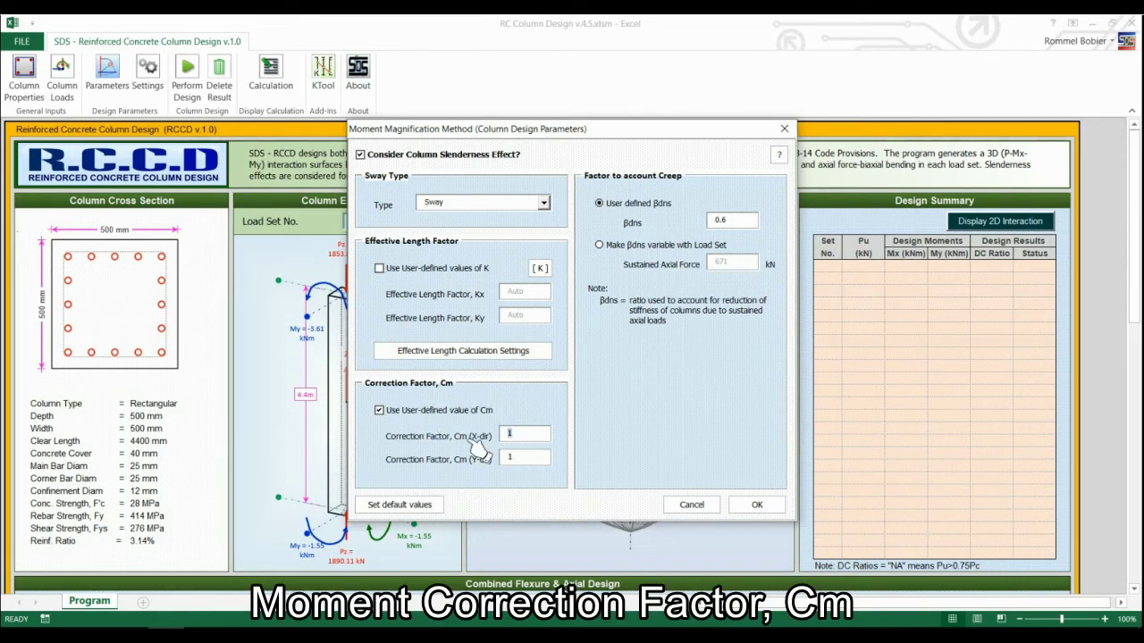
{"action": "type", "text": "0.4"}
{"action": "key", "text": "Tab"}
{"action": "type", "text": "0.6"}
{"action": "left_click", "coordinate": [531, 438]}
{"action": "left_click", "coordinate": [442, 423]}
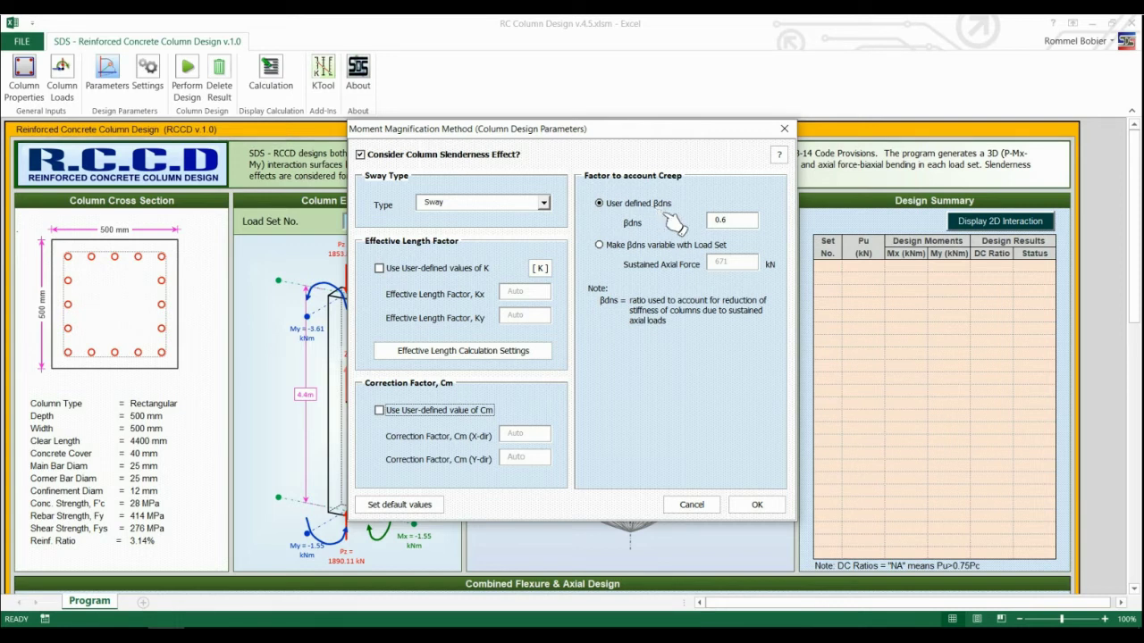
Step: Try a user-defined creep factor βdns of 0.7 and restore it to 0.6
{"action": "left_click_drag", "start_coordinate": [757, 221], "coordinate": [707, 223]}
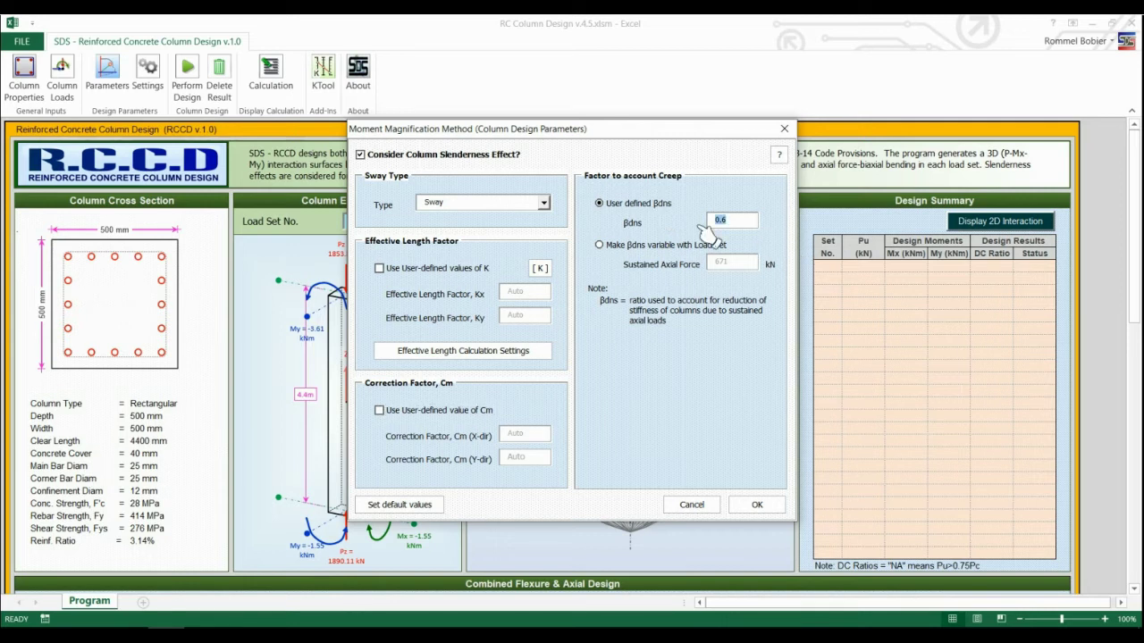
{"action": "type", "text": "0.7"}
{"action": "key", "text": "BackSpace"}
{"action": "type", "text": "6"}
Step: Try βdns variable with load set using a 500 kN sustained axial force, then switch back to the user-defined βdns
{"action": "left_click", "coordinate": [720, 247]}
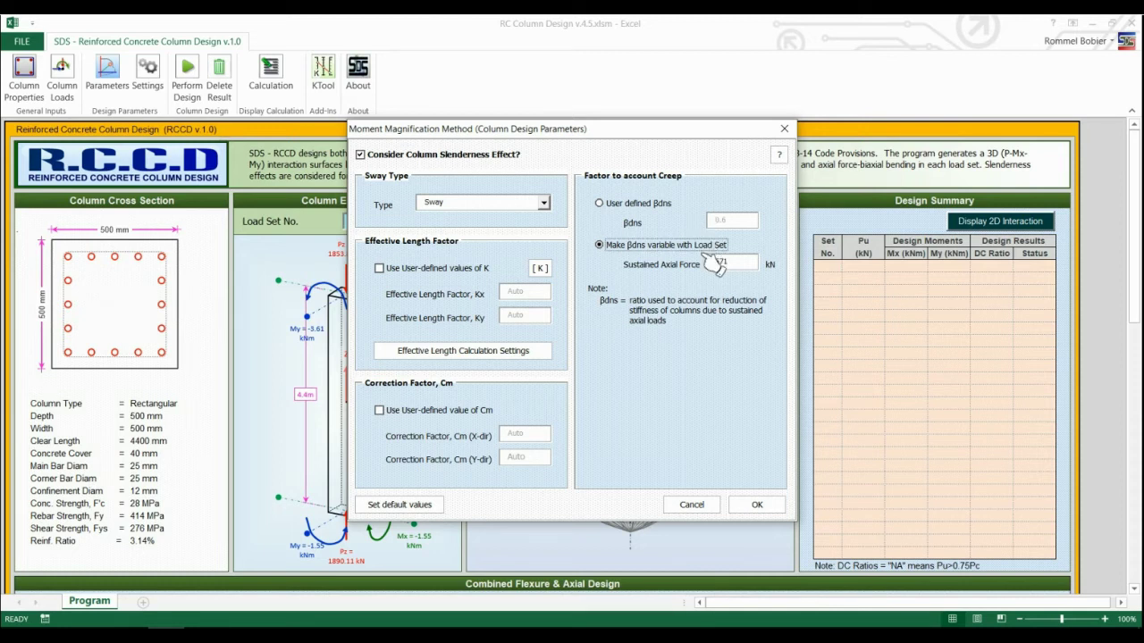
{"action": "double_click", "coordinate": [724, 262]}
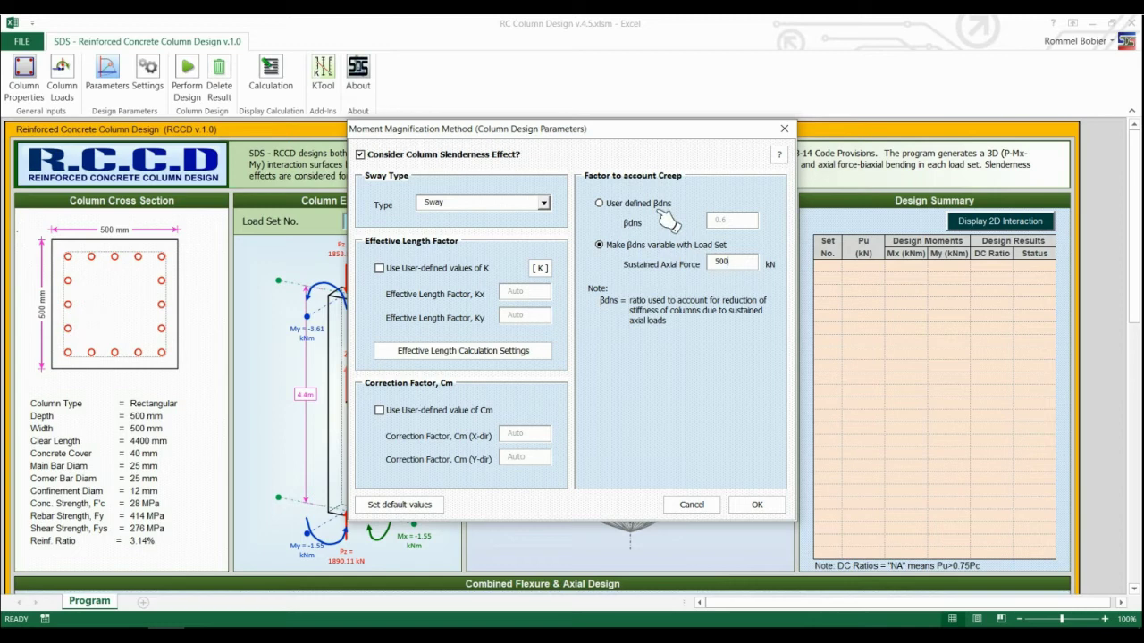
{"action": "left_click", "coordinate": [666, 208]}
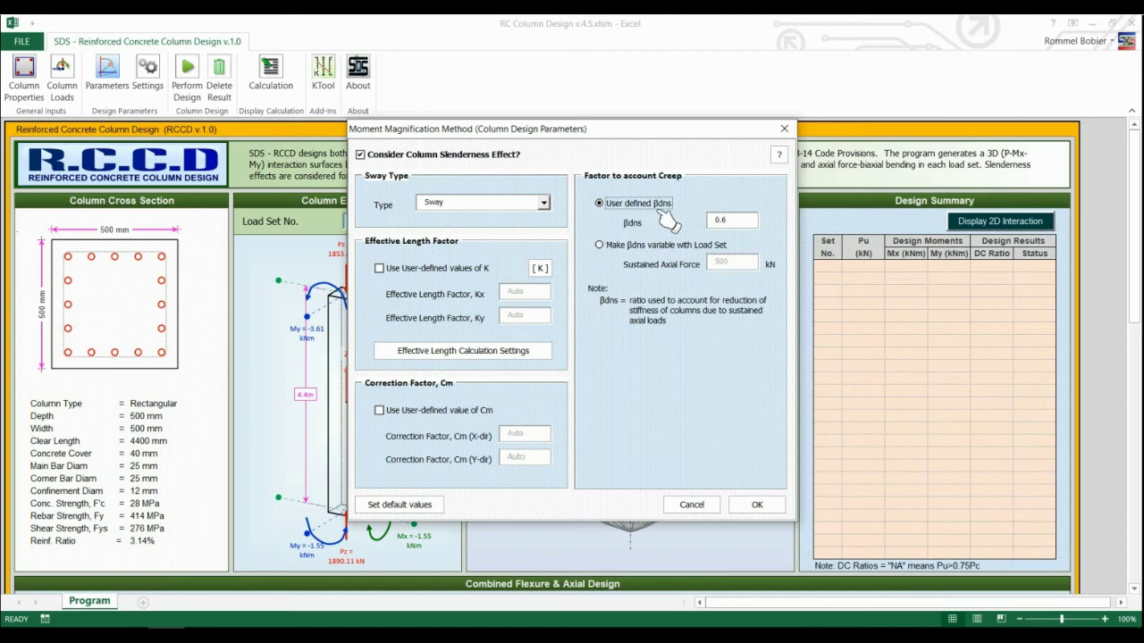
Step: Read the ACI code provisions and commentary on slenderness effects, then close them
{"action": "left_click", "coordinate": [785, 159]}
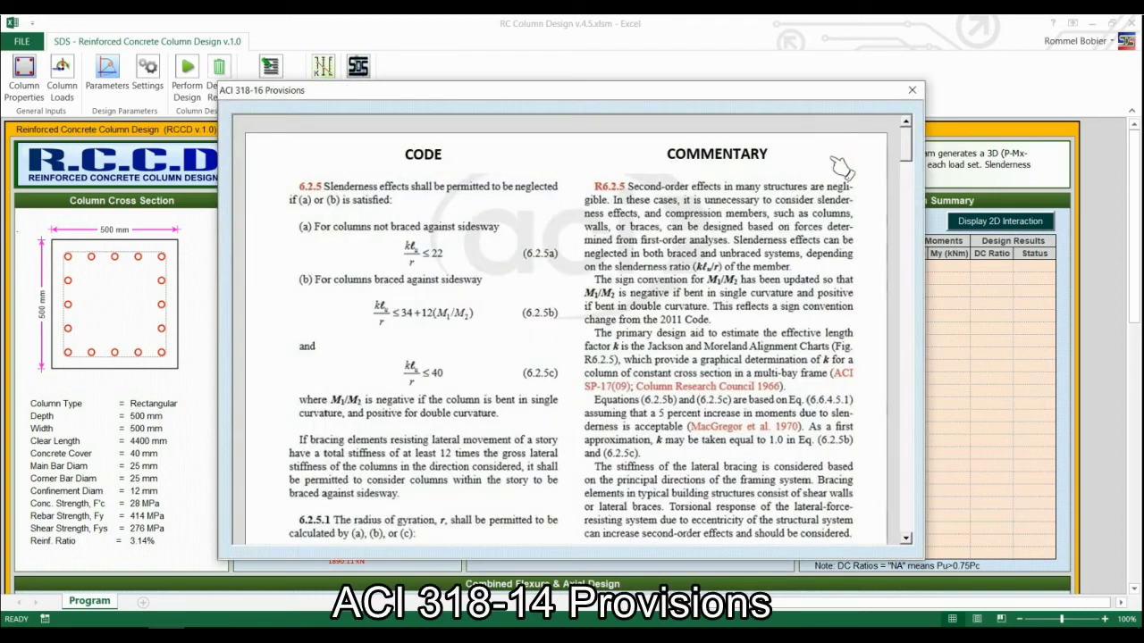
{"action": "mouse_move", "coordinate": [920, 152]}
{"action": "left_mouse_down"}
{"action": "mouse_move", "coordinate": [906, 295]}
{"action": "mouse_move", "coordinate": [932, 532]}
{"action": "mouse_move", "coordinate": [934, 149]}
{"action": "left_mouse_up"}
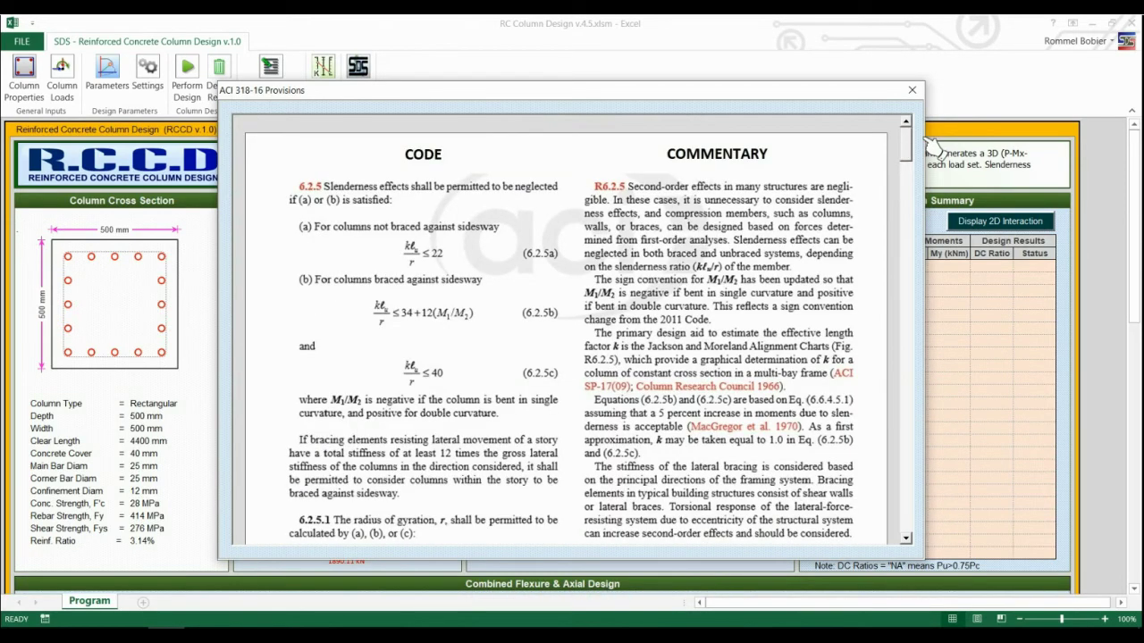
{"action": "left_click", "coordinate": [912, 90]}
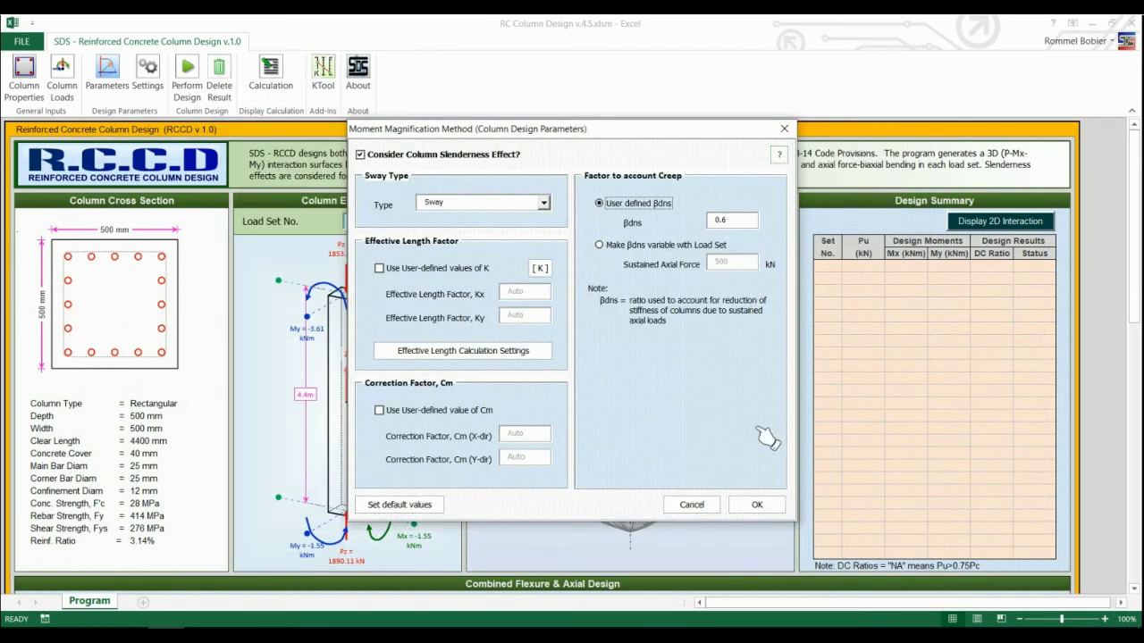
Step: Accept the moment magnification parameters and perform the column design
{"action": "left_click", "coordinate": [757, 506]}
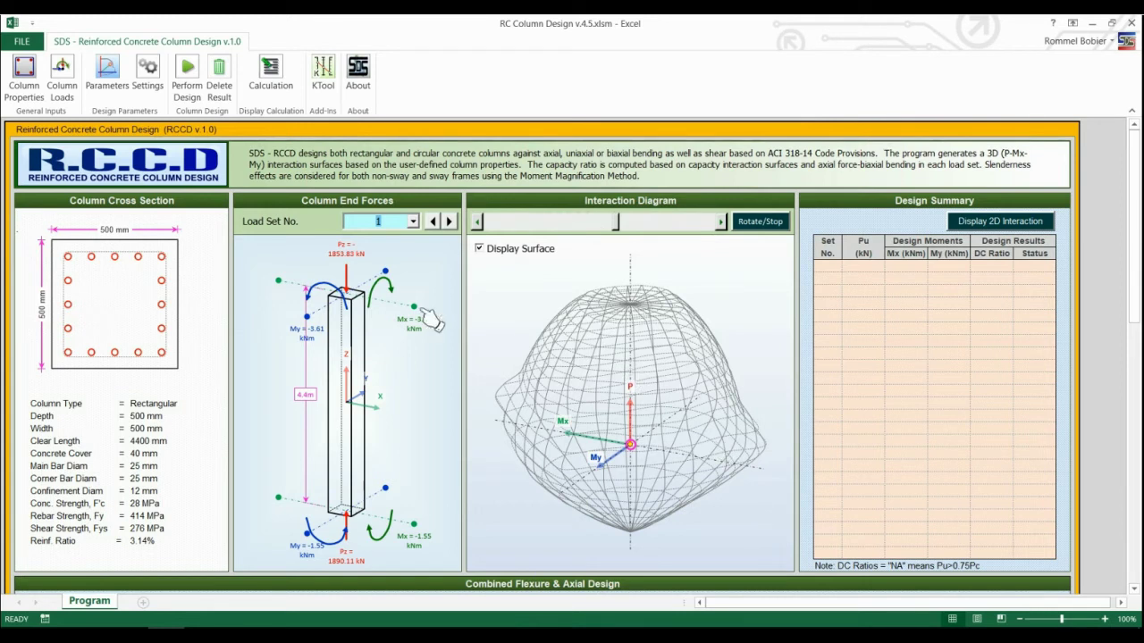
{"action": "left_click", "coordinate": [207, 98]}
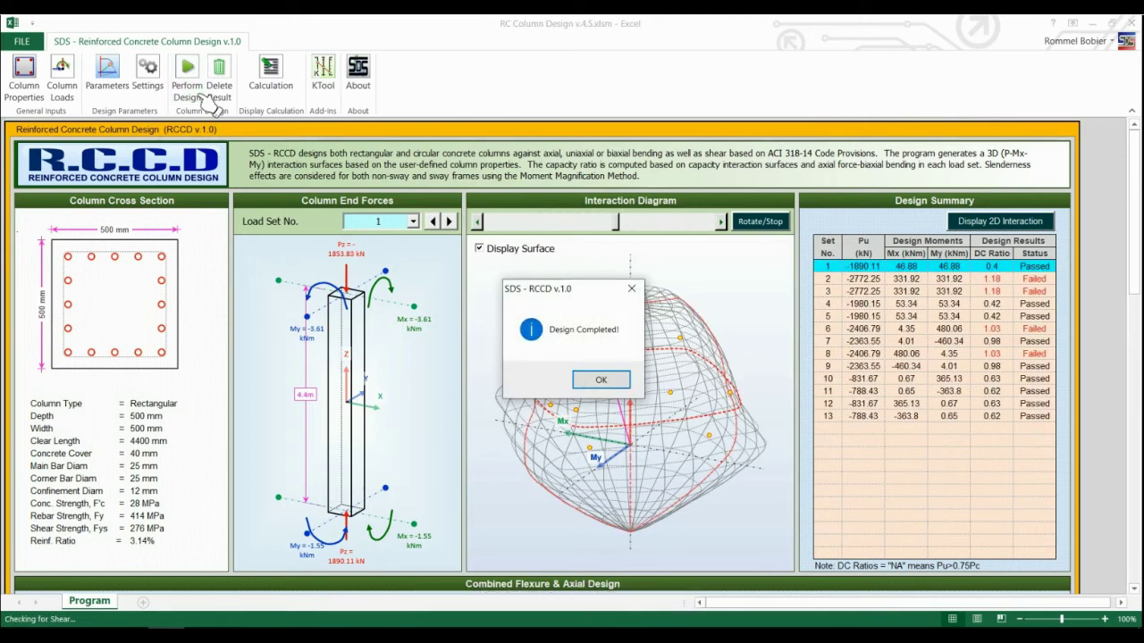
{"action": "left_click", "coordinate": [598, 382]}
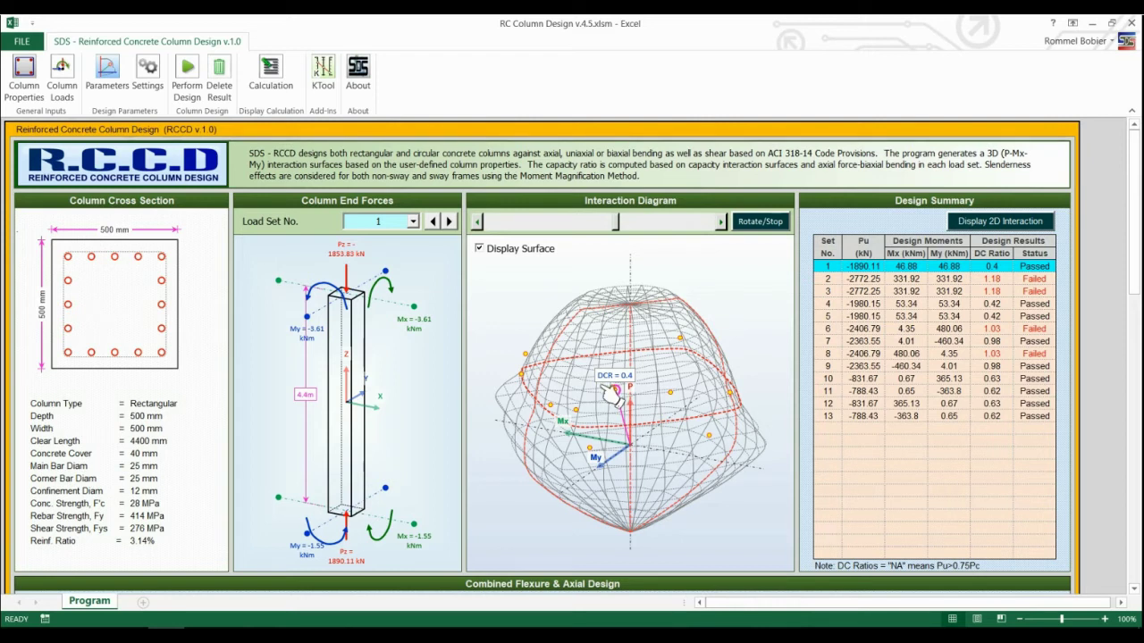
Step: Examine the end forces, interaction diagram and design results for load sets 2 to 5
{"action": "left_click", "coordinate": [412, 221]}
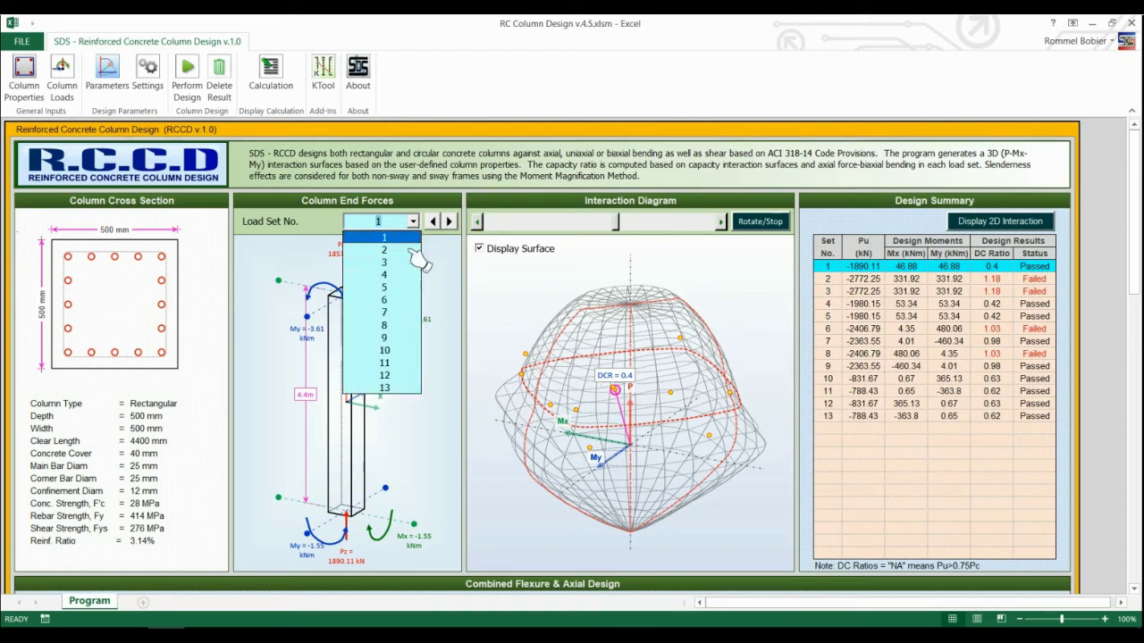
{"action": "key", "text": "Escape"}
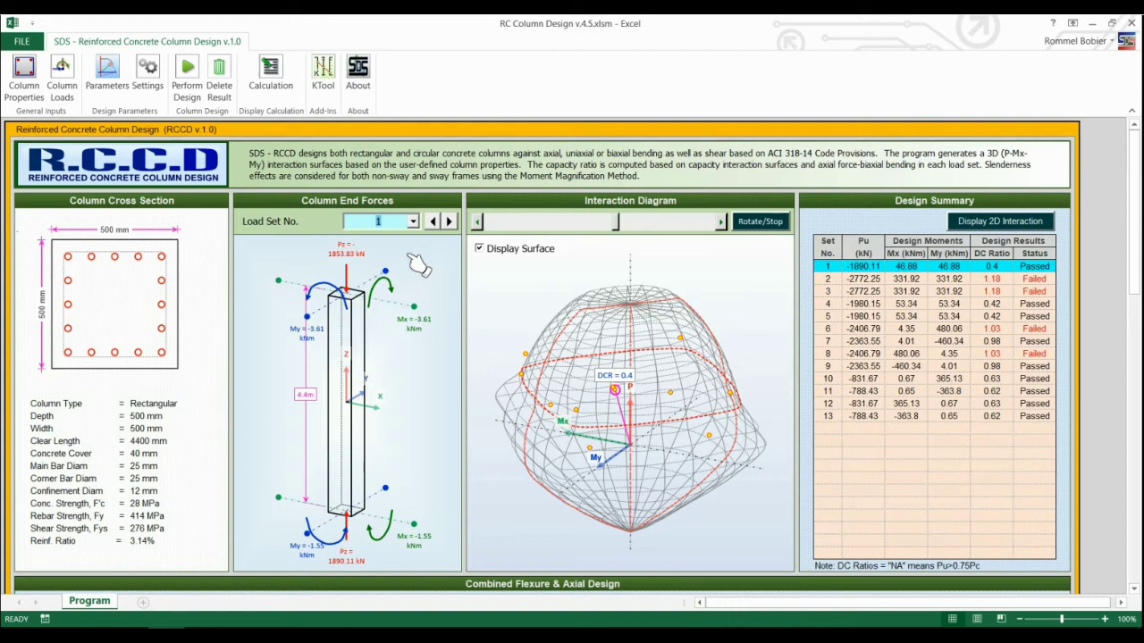
{"action": "key", "text": "Down"}
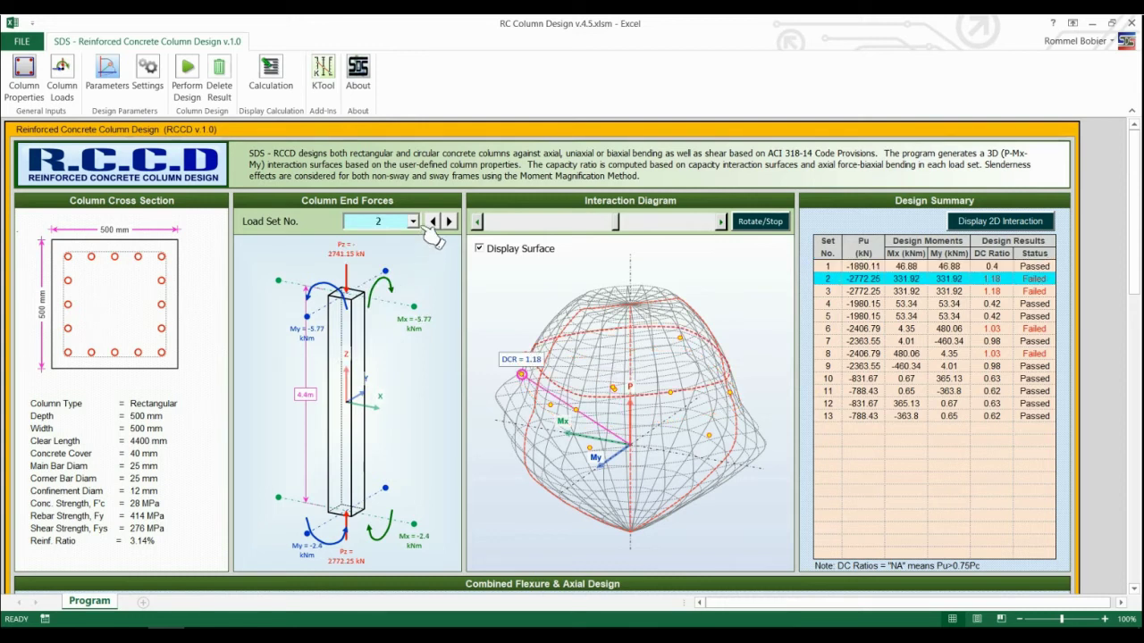
{"action": "left_click", "coordinate": [412, 221]}
{"action": "key", "text": "Escape"}
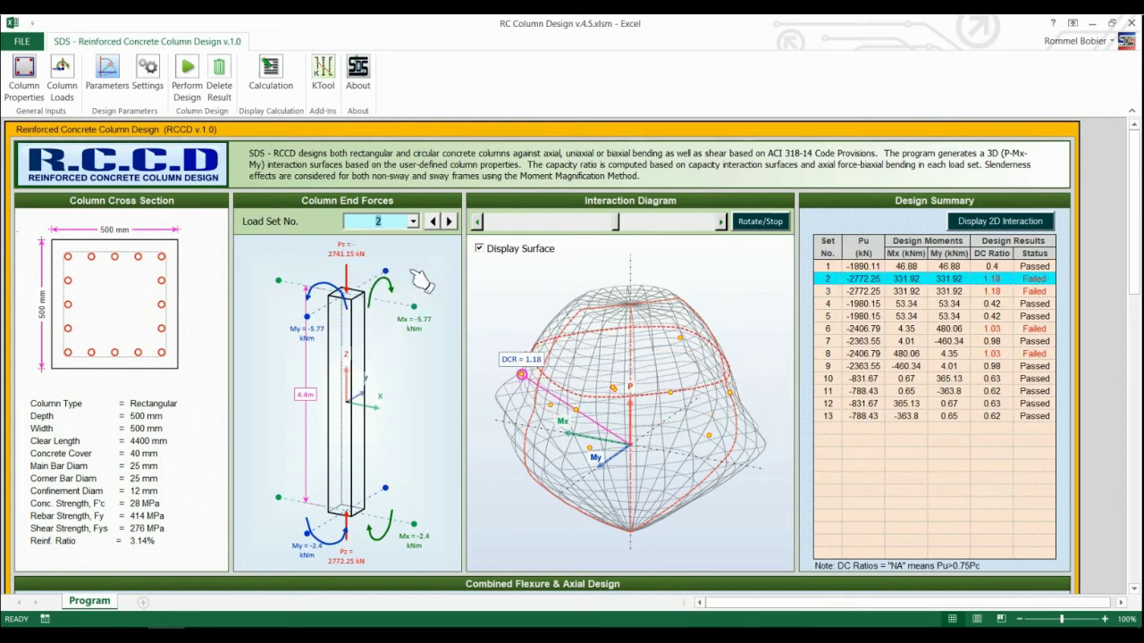
{"action": "key", "text": "Down"}
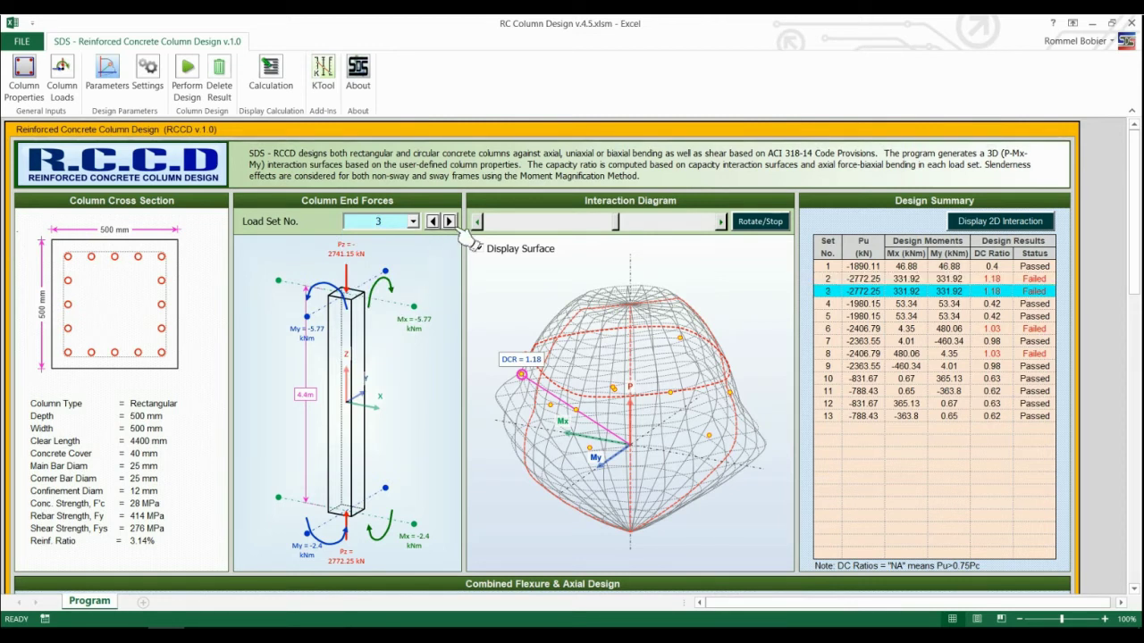
{"action": "left_click", "coordinate": [458, 229]}
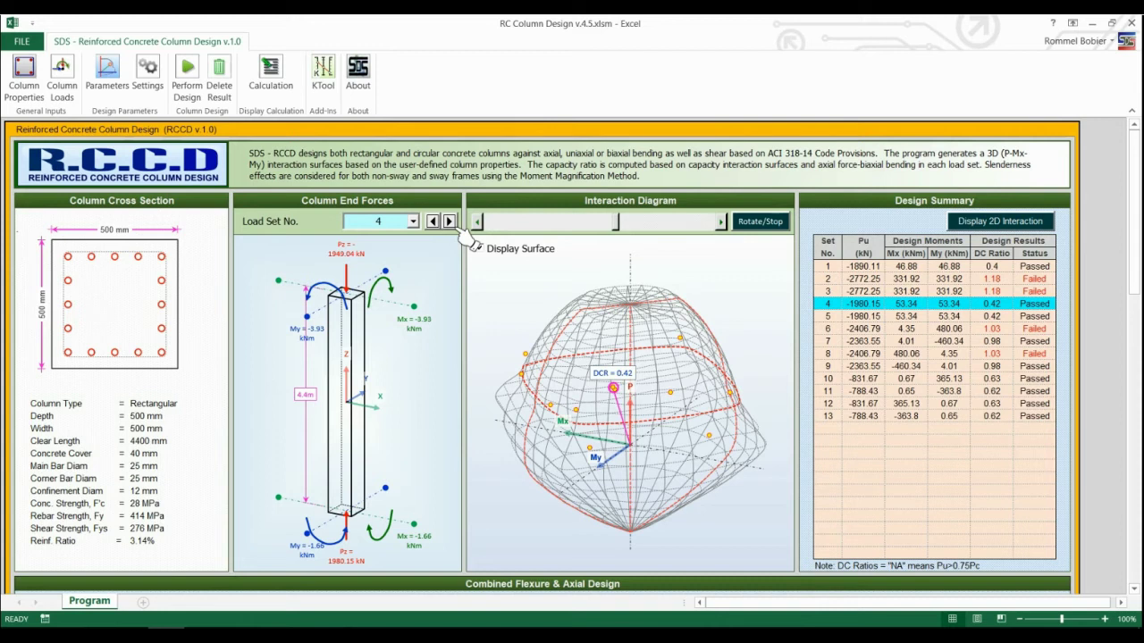
{"action": "left_click", "coordinate": [458, 228]}
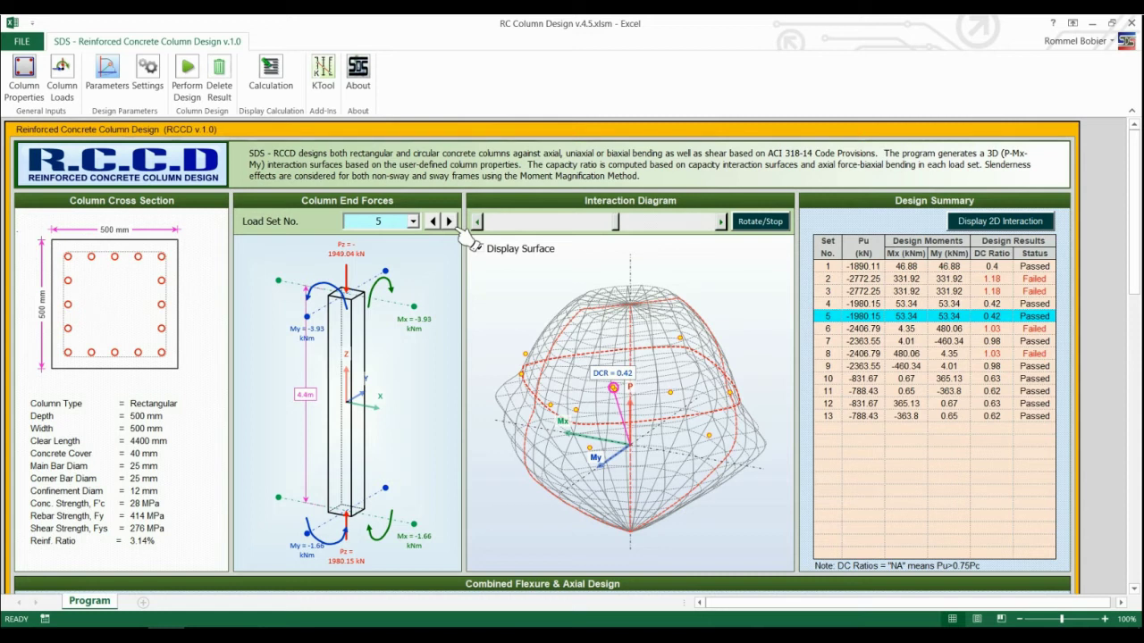
Step: Examine the end forces, interaction diagram and design results for load sets 6 to 9
{"action": "left_click", "coordinate": [458, 229]}
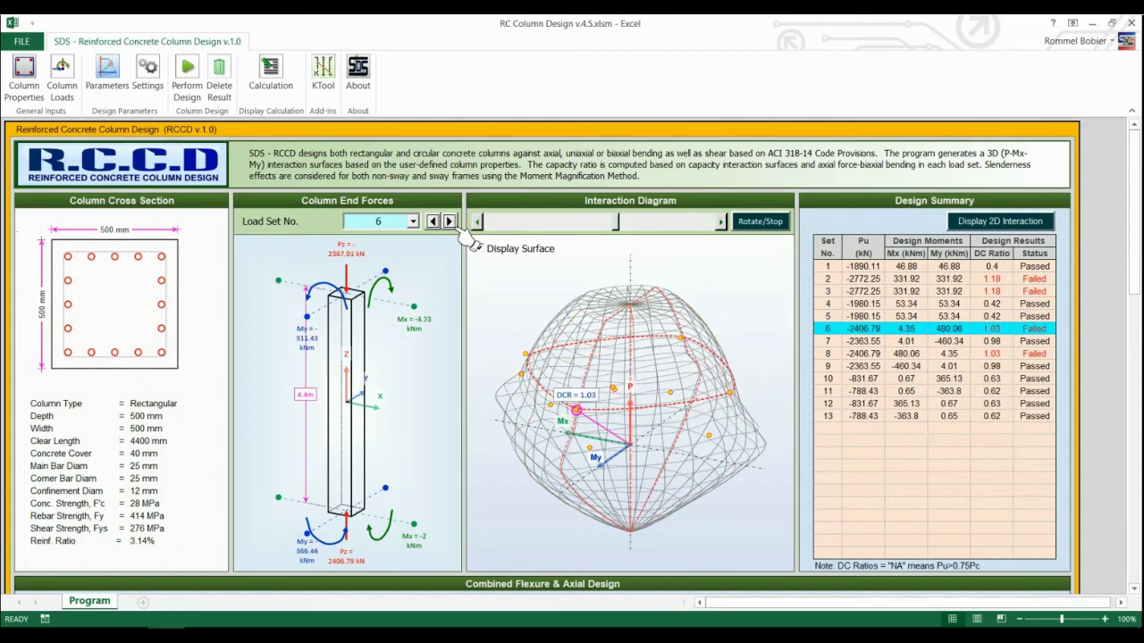
{"action": "left_click", "coordinate": [458, 228]}
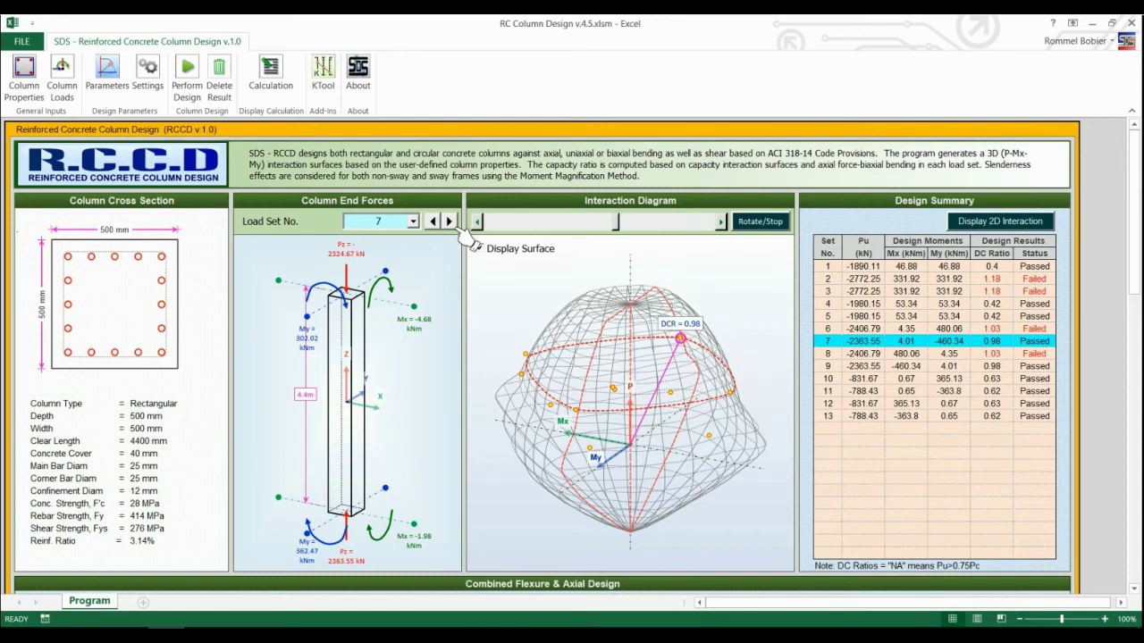
{"action": "left_click", "coordinate": [457, 229]}
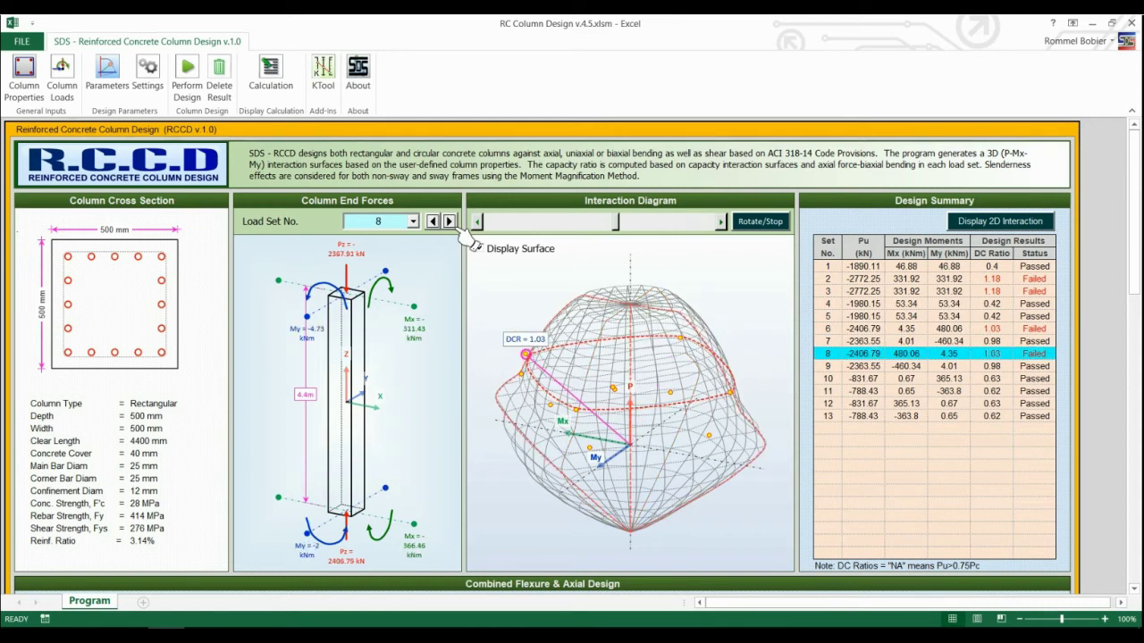
{"action": "left_click", "coordinate": [458, 228]}
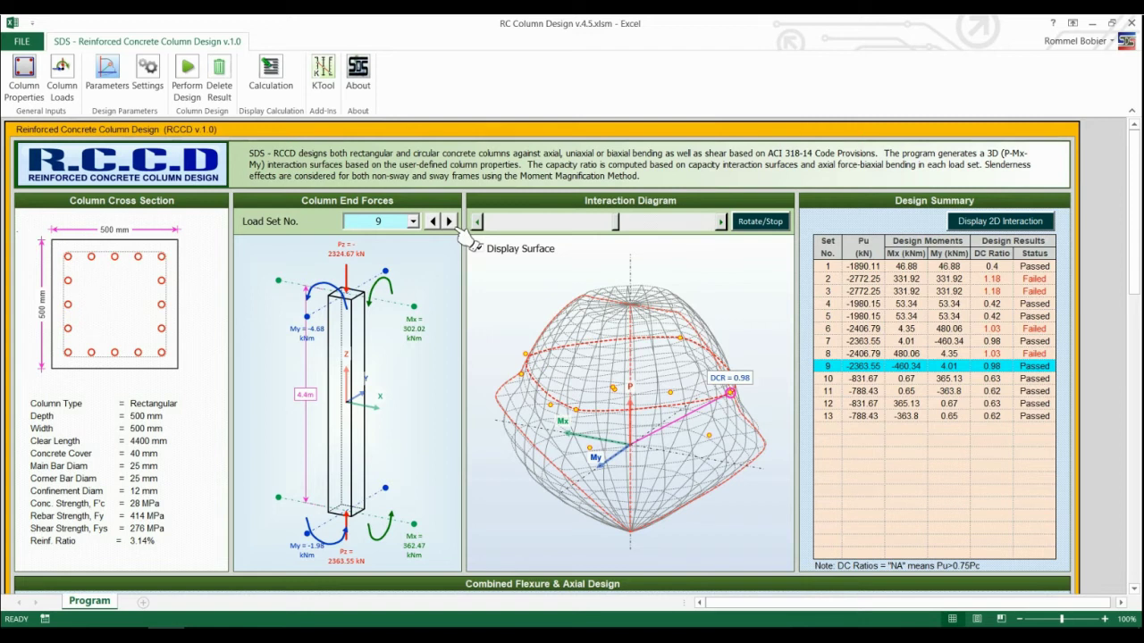
Step: Display load set 2 in the column end forces and interaction diagram
{"action": "left_click", "coordinate": [413, 221]}
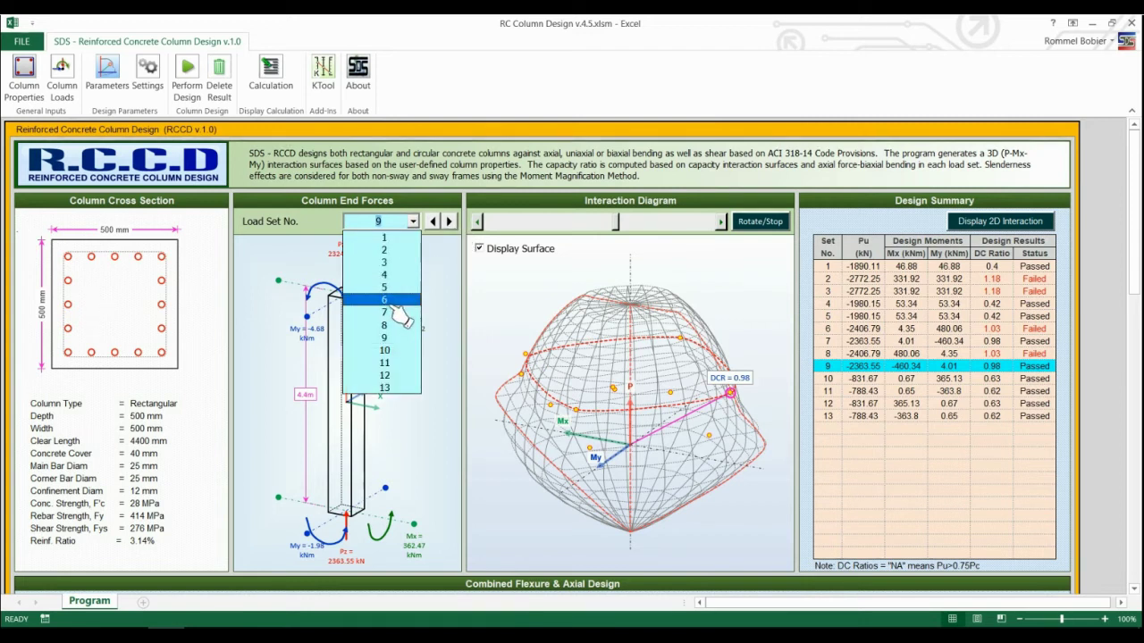
{"action": "key", "text": "Escape"}
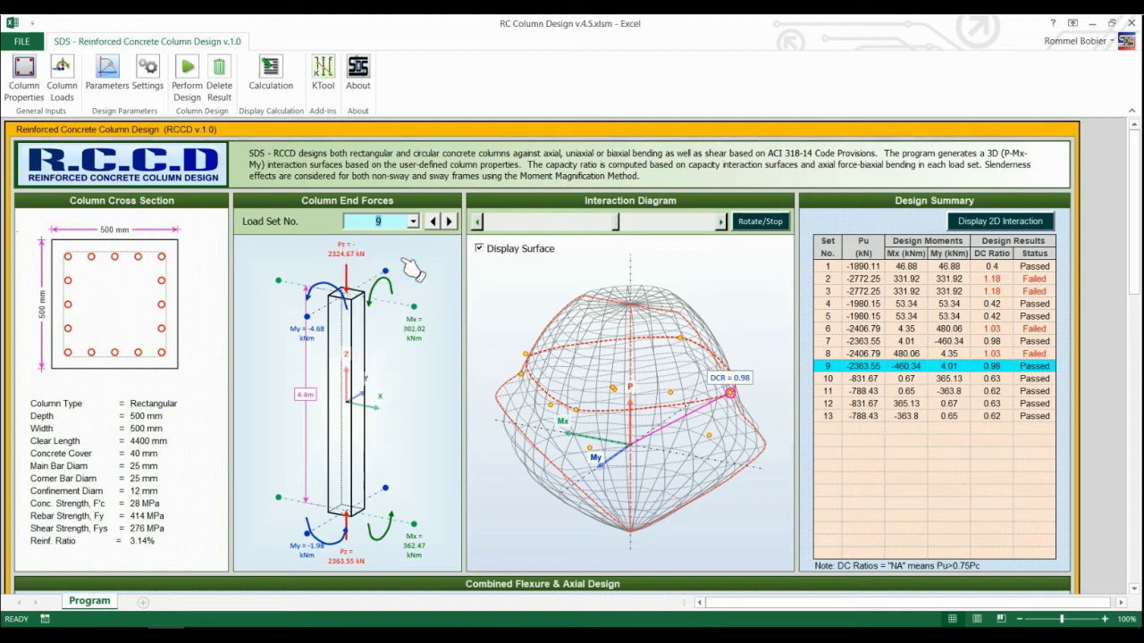
{"action": "type", "text": "2"}
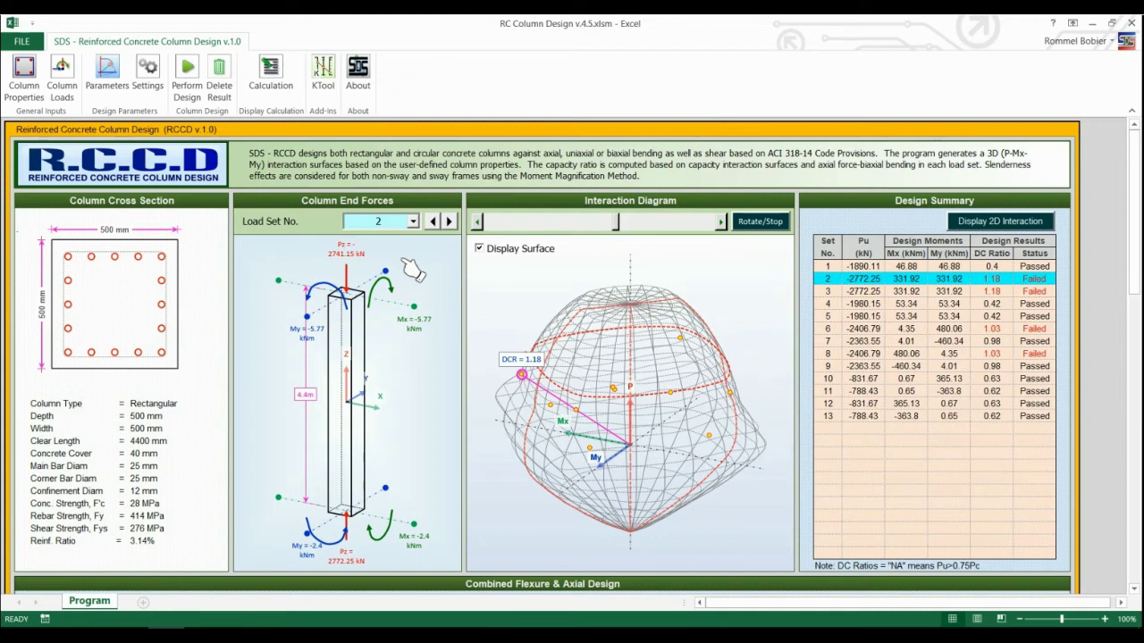
Step: Open the 2D interaction diagram and inspect points along the PM curve, ending with the point at P 4688 kN, M 211 kNm
{"action": "left_click", "coordinate": [974, 224]}
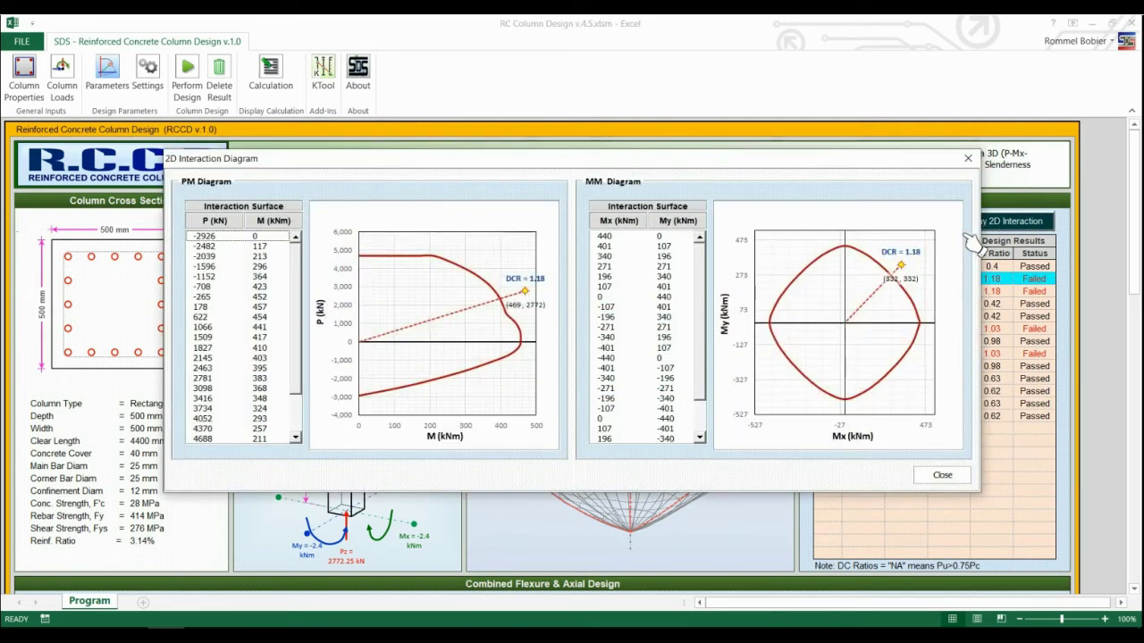
{"action": "left_click", "coordinate": [272, 266]}
{"action": "left_click_drag", "start_coordinate": [282, 320], "coordinate": [284, 367]}
{"action": "left_click", "coordinate": [282, 403]}
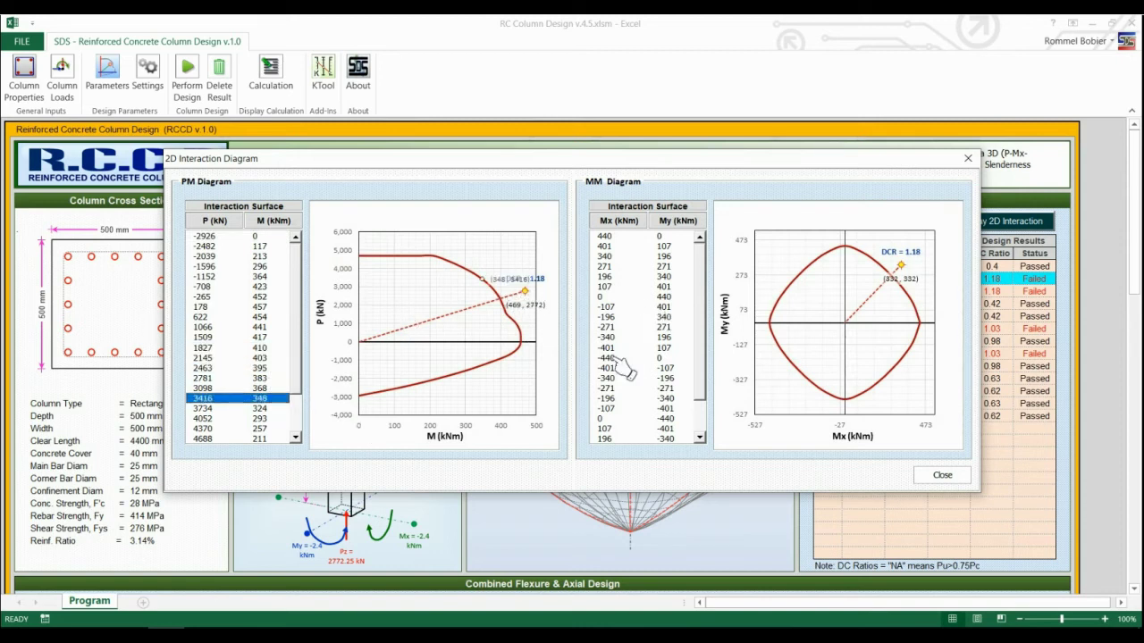
{"action": "left_click", "coordinate": [234, 418]}
{"action": "left_click", "coordinate": [234, 439]}
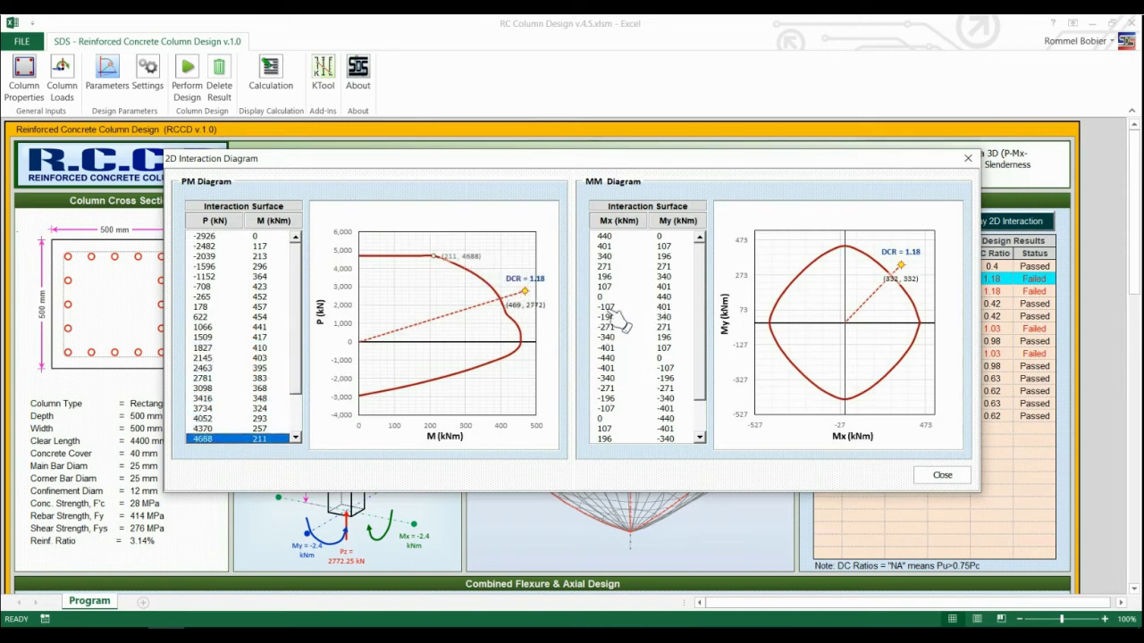
Step: Inspect points along the MM curve, including Mx -401, My -107 kNm, then close the 2D interaction diagram
{"action": "left_click", "coordinate": [659, 327]}
{"action": "left_click_drag", "start_coordinate": [658, 327], "coordinate": [668, 387]}
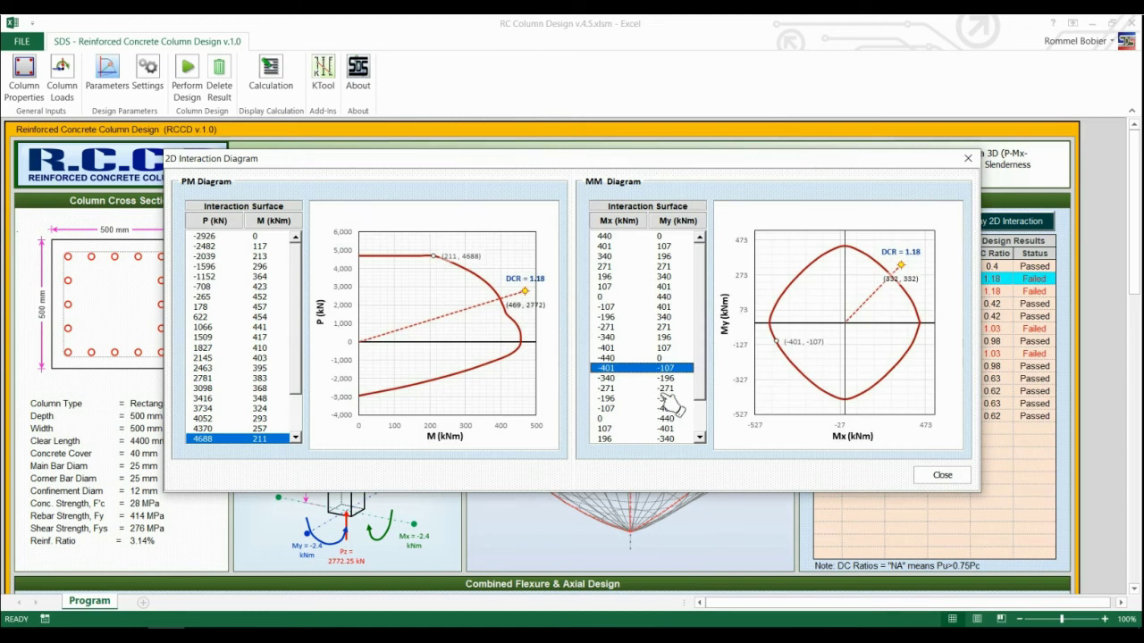
{"action": "left_click", "coordinate": [945, 474]}
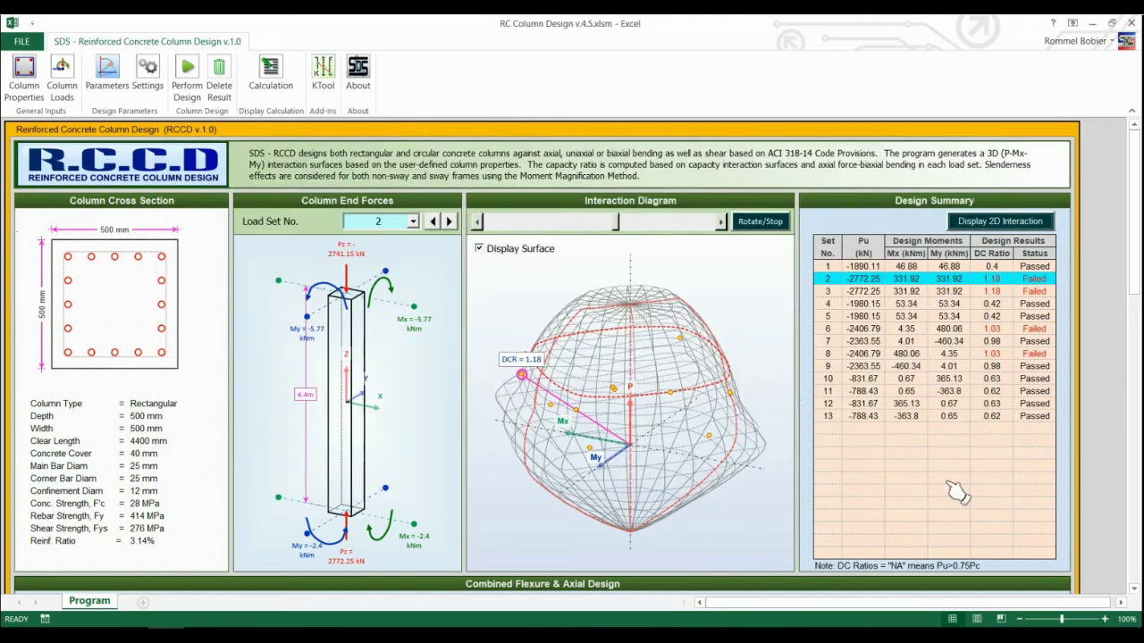
Step: Compare the 3D interaction diagram with its surface hidden and shown while it rotates, leaving the surface displayed
{"action": "left_click", "coordinate": [511, 262]}
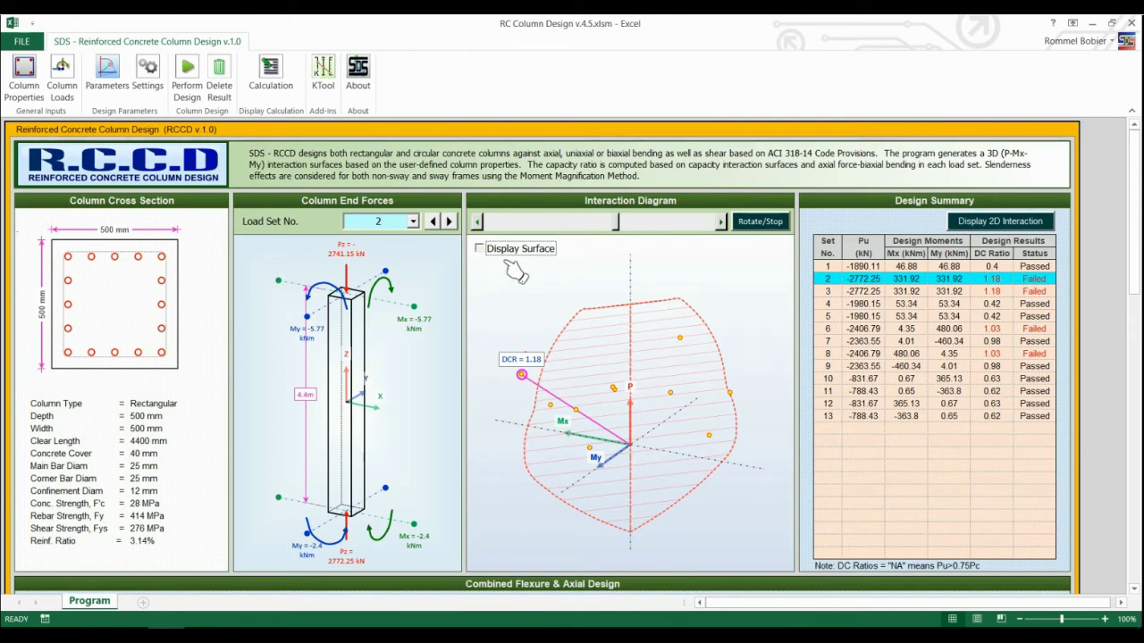
{"action": "left_click", "coordinate": [511, 261]}
{"action": "left_click", "coordinate": [512, 262]}
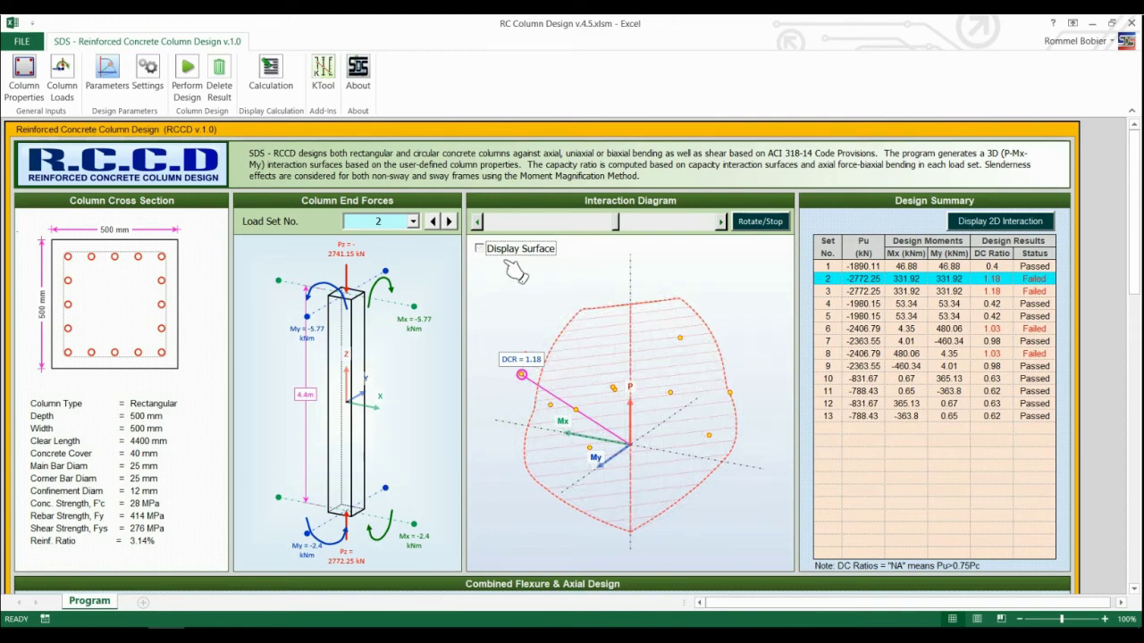
{"action": "left_click", "coordinate": [511, 262]}
{"action": "left_click", "coordinate": [513, 259]}
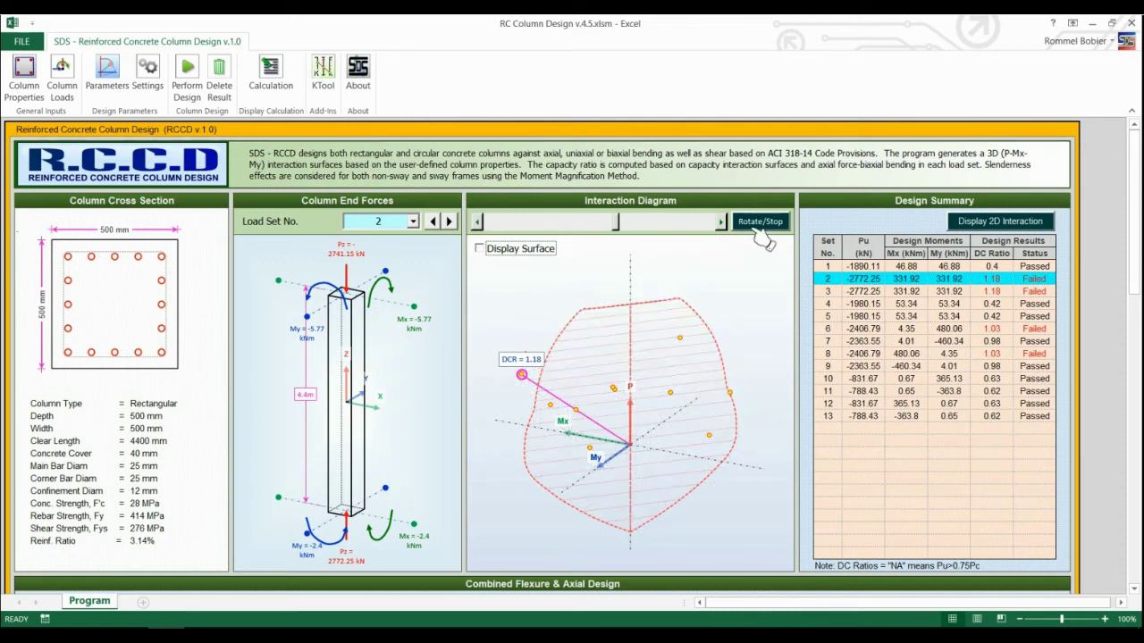
{"action": "left_click", "coordinate": [542, 260]}
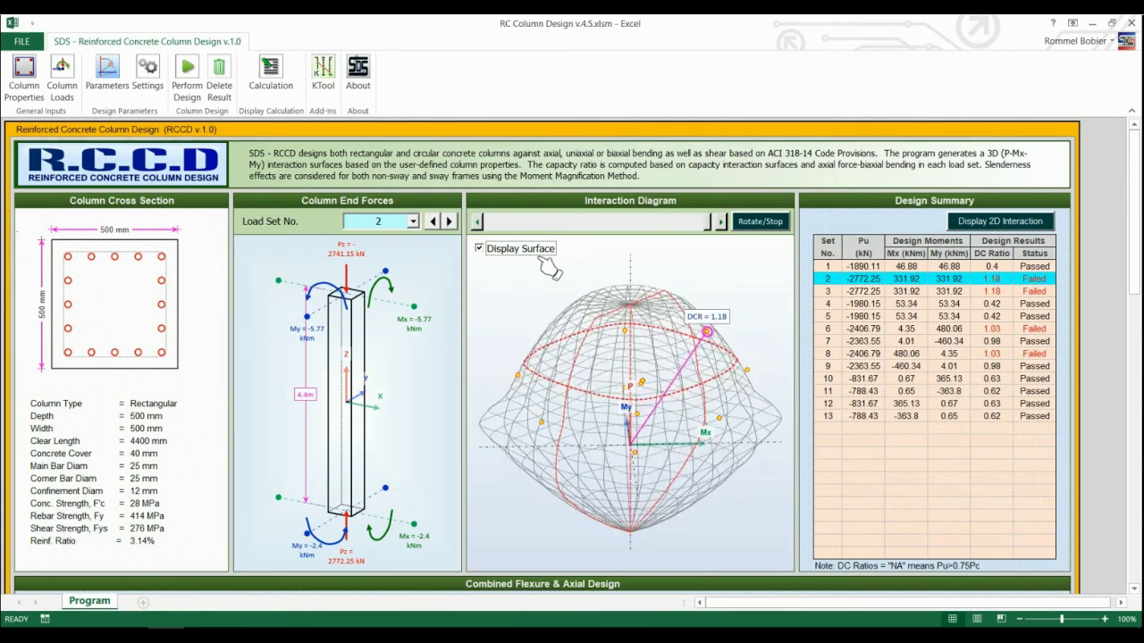
{"action": "left_click", "coordinate": [542, 260]}
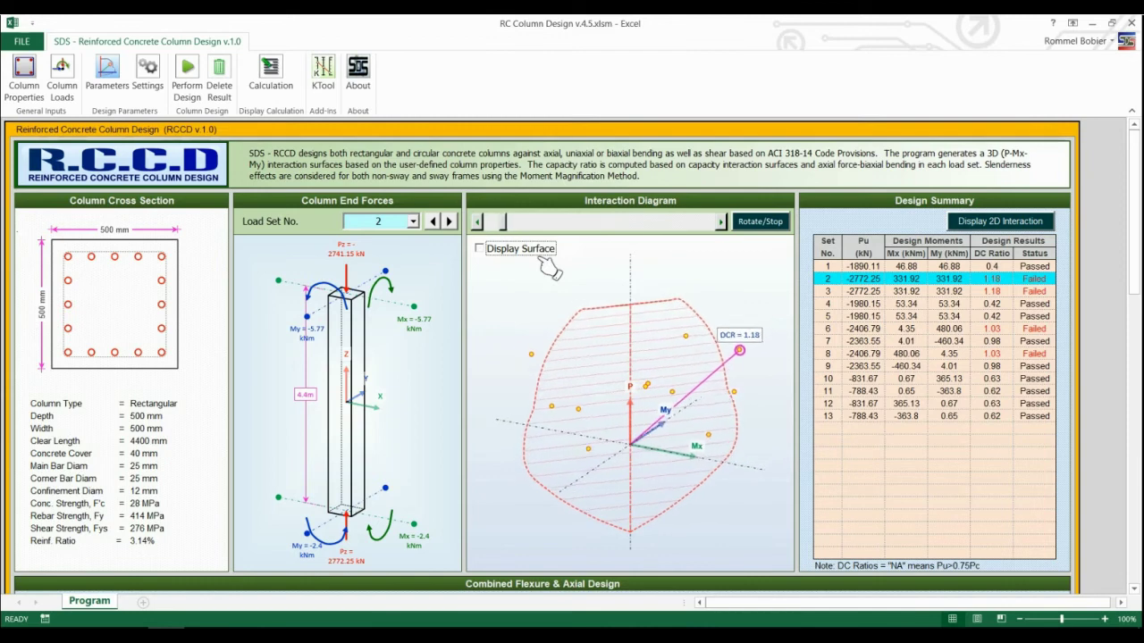
{"action": "left_click", "coordinate": [542, 260]}
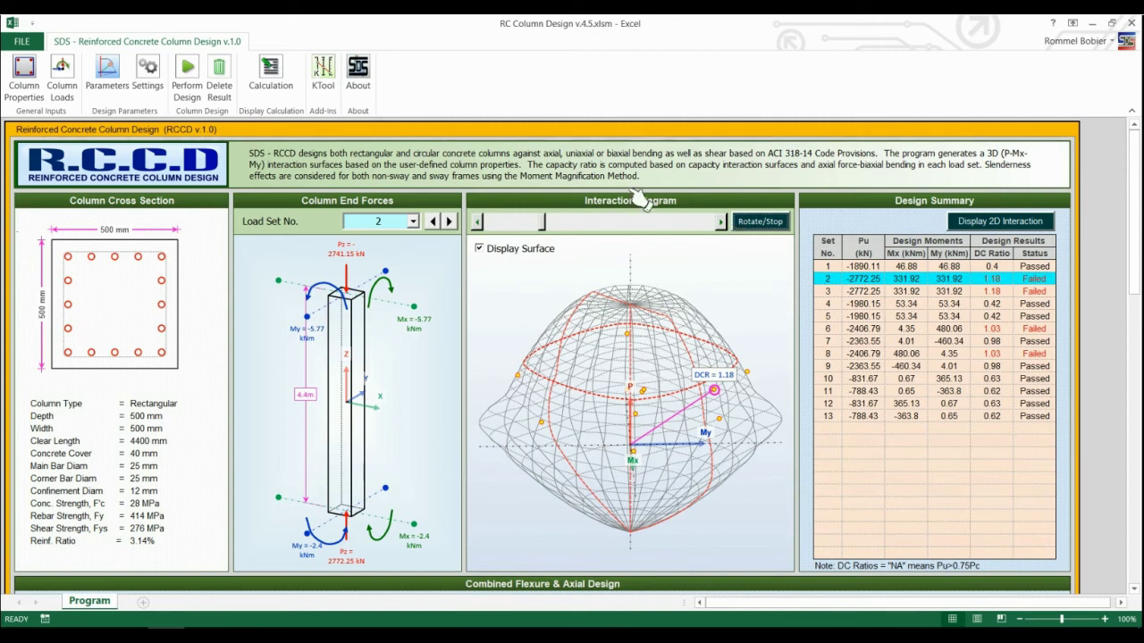
Step: Open the detailed column design calculation, review it down to the shear design, and export it to a Word document
{"action": "left_click", "coordinate": [282, 86]}
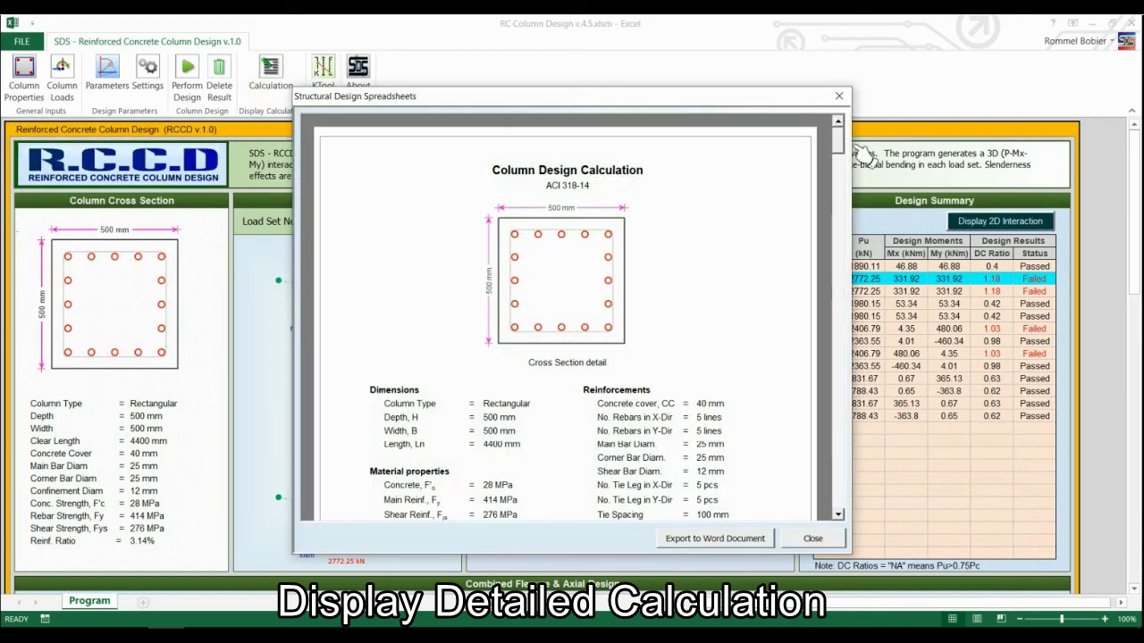
{"action": "left_click_drag", "start_coordinate": [851, 145], "coordinate": [843, 405]}
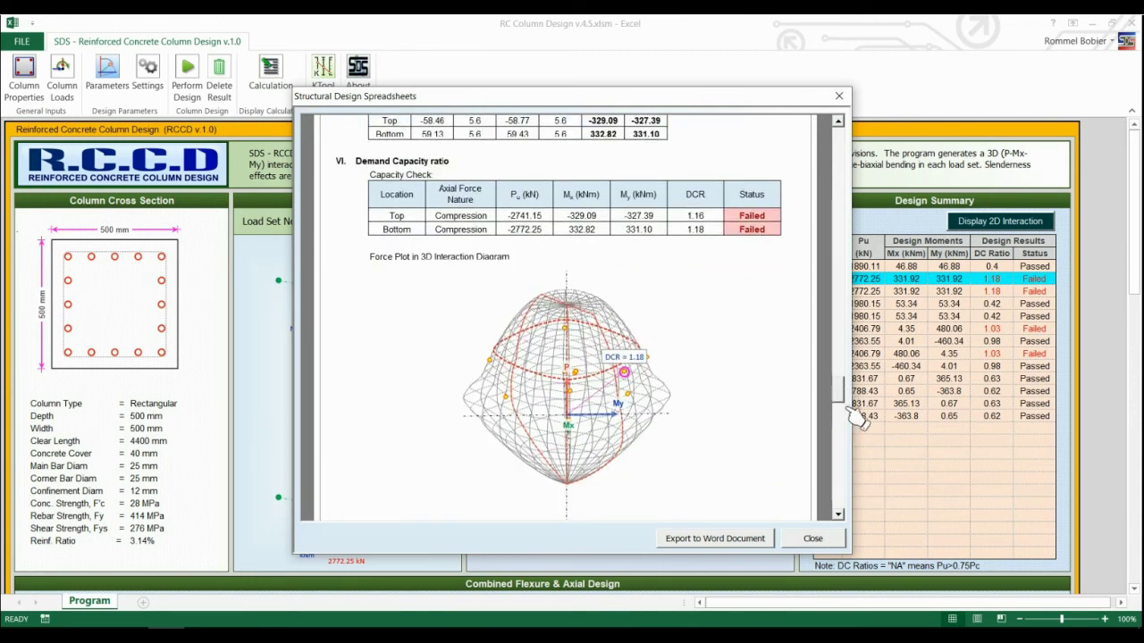
{"action": "scroll", "coordinate": [858, 410], "scroll_direction": "down", "scroll_amount": 2}
{"action": "scroll", "coordinate": [856, 413], "scroll_direction": "down", "scroll_amount": 8}
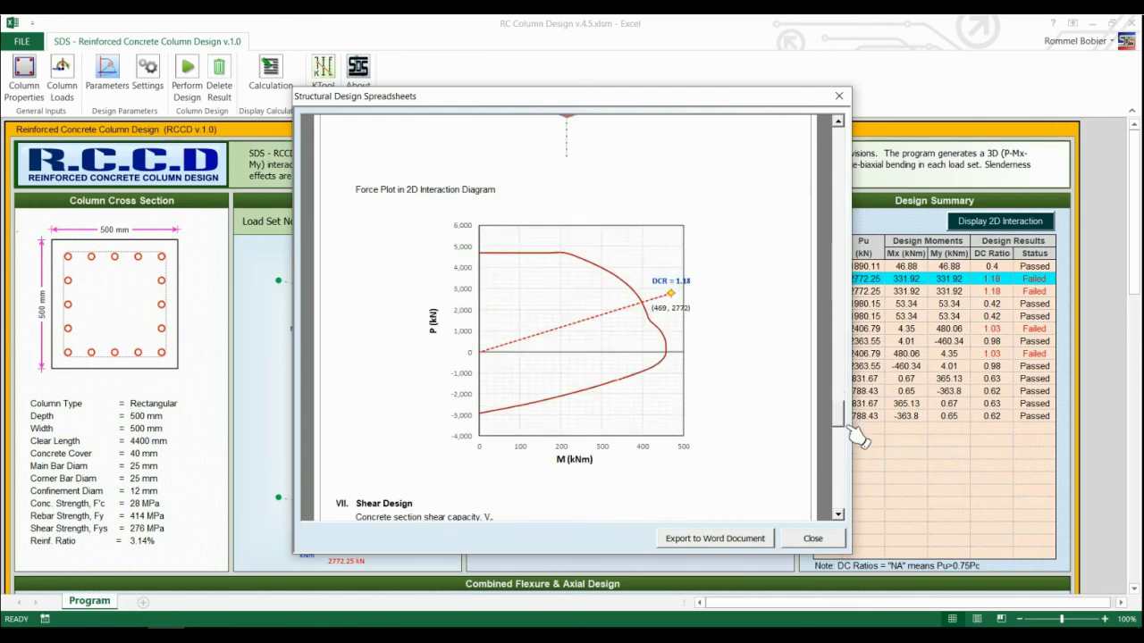
{"action": "left_click_drag", "start_coordinate": [853, 431], "coordinate": [853, 492]}
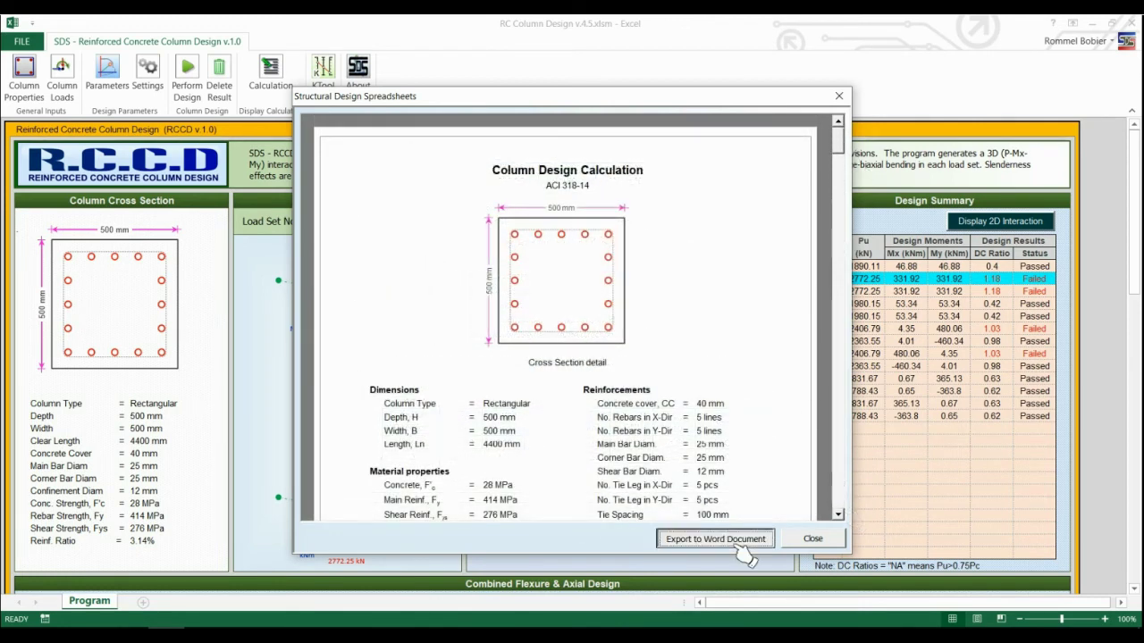
{"action": "left_click", "coordinate": [740, 547]}
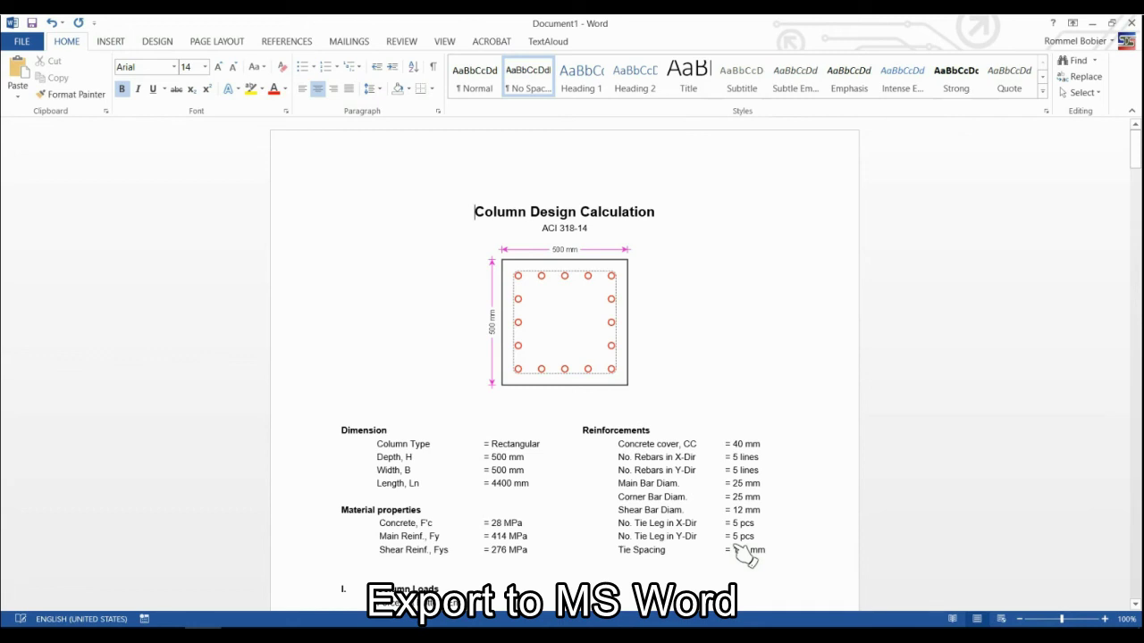
Step: Read the column loads and interaction surface sections of the exported Word document
{"action": "scroll", "coordinate": [746, 554], "scroll_direction": "down", "scroll_amount": 20}
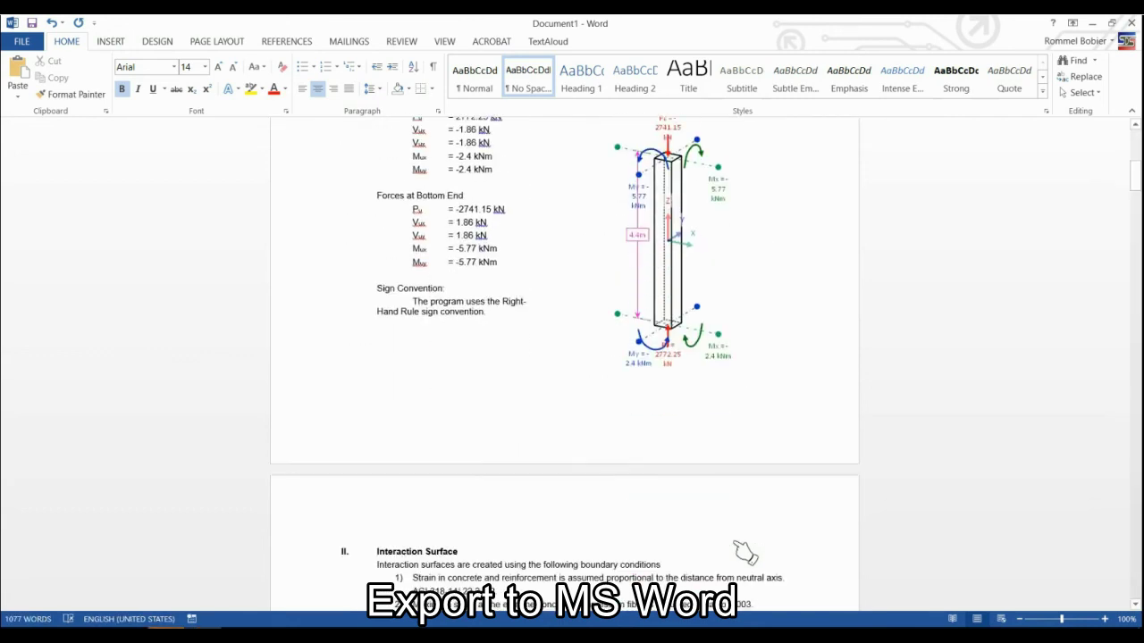
{"action": "scroll", "coordinate": [679, 482], "scroll_direction": "down", "scroll_amount": 3}
{"action": "left_click_drag", "start_coordinate": [413, 291], "coordinate": [625, 341]}
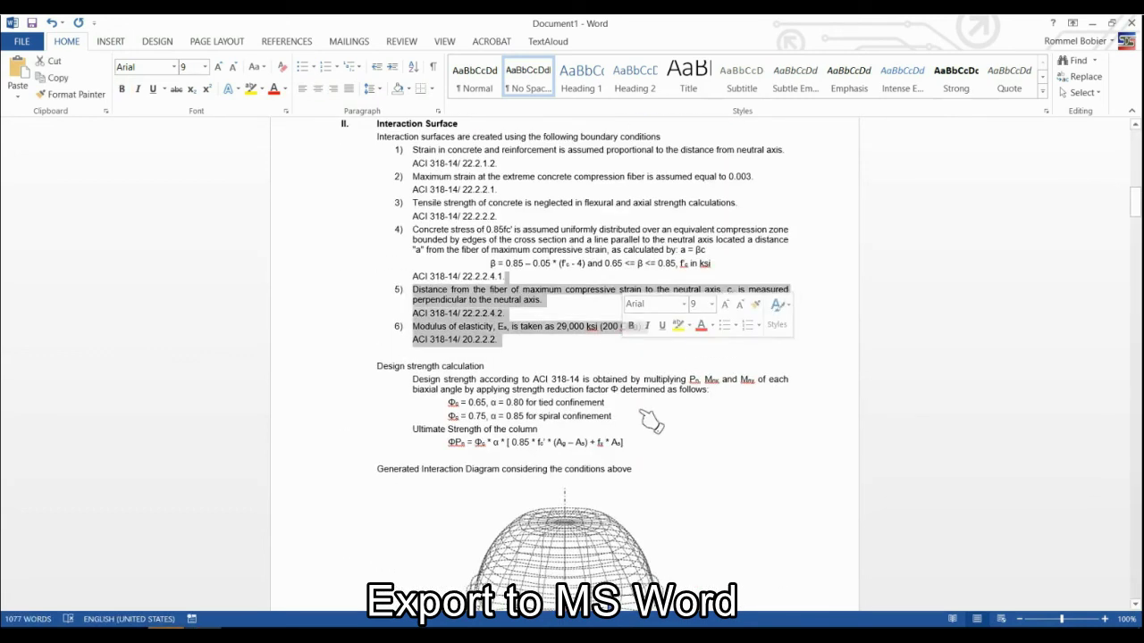
{"action": "left_click", "coordinate": [651, 407]}
{"action": "scroll", "coordinate": [657, 438], "scroll_direction": "down", "scroll_amount": 2}
{"action": "scroll", "coordinate": [659, 448], "scroll_direction": "down", "scroll_amount": 3}
{"action": "left_click", "coordinate": [653, 424]}
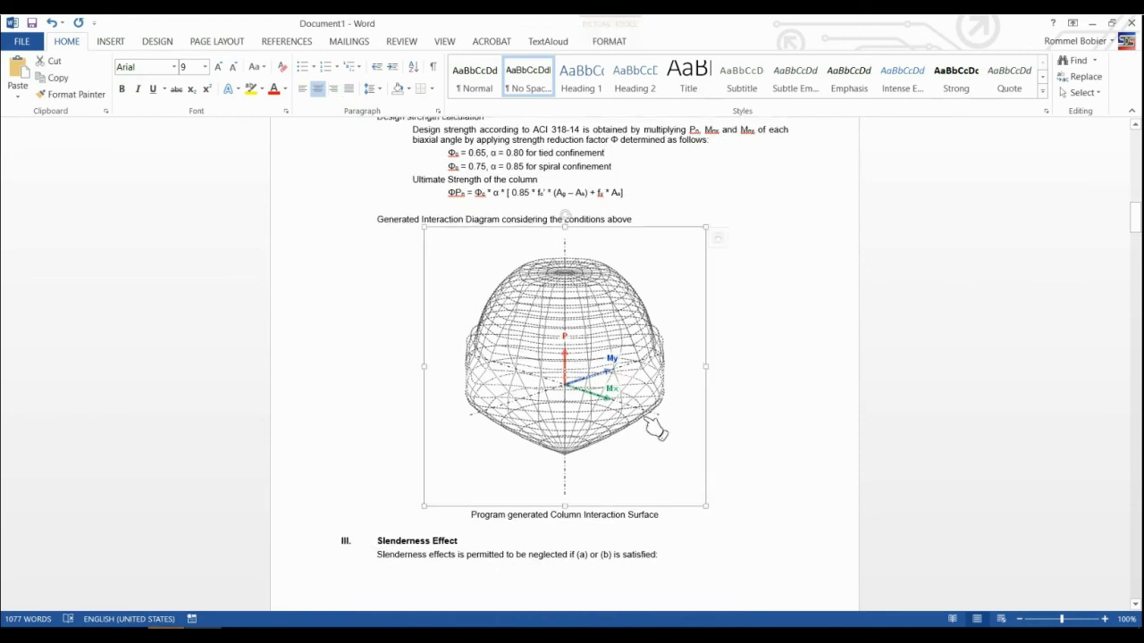
{"action": "left_click", "coordinate": [786, 497]}
Step: Review the slenderness effect and moment magnification sections, including the effective length factor and critical buckling load tables
{"action": "scroll", "coordinate": [787, 497], "scroll_direction": "down", "scroll_amount": 3}
{"action": "scroll", "coordinate": [789, 498], "scroll_direction": "down", "scroll_amount": 8}
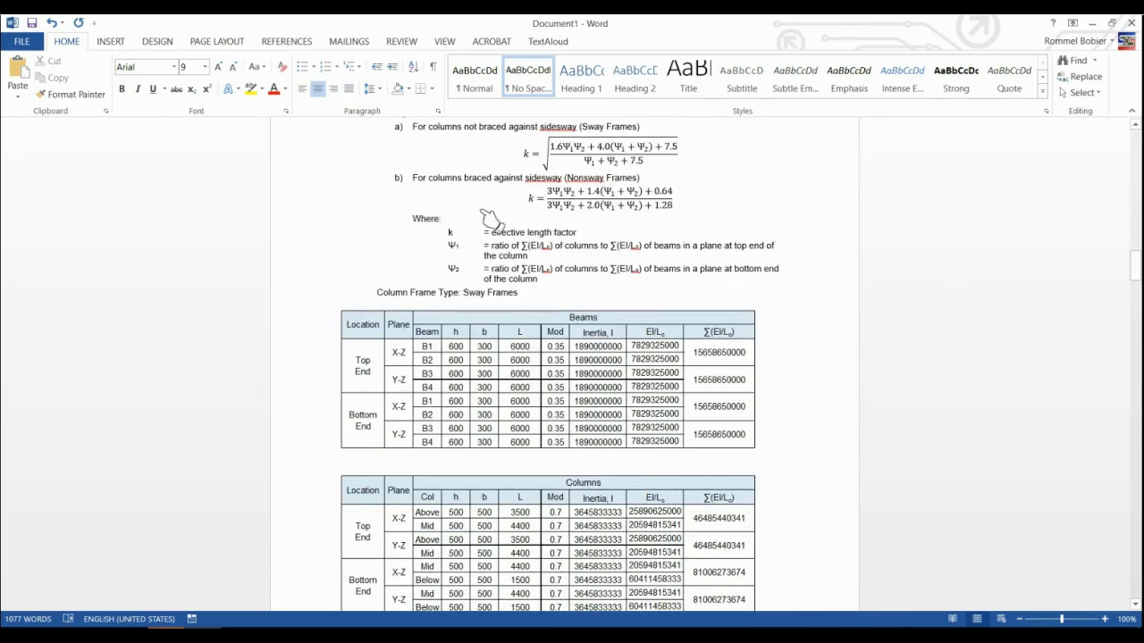
{"action": "left_click_drag", "start_coordinate": [485, 221], "coordinate": [528, 295]}
{"action": "left_click", "coordinate": [806, 386]}
{"action": "scroll", "coordinate": [807, 387], "scroll_direction": "down", "scroll_amount": 15}
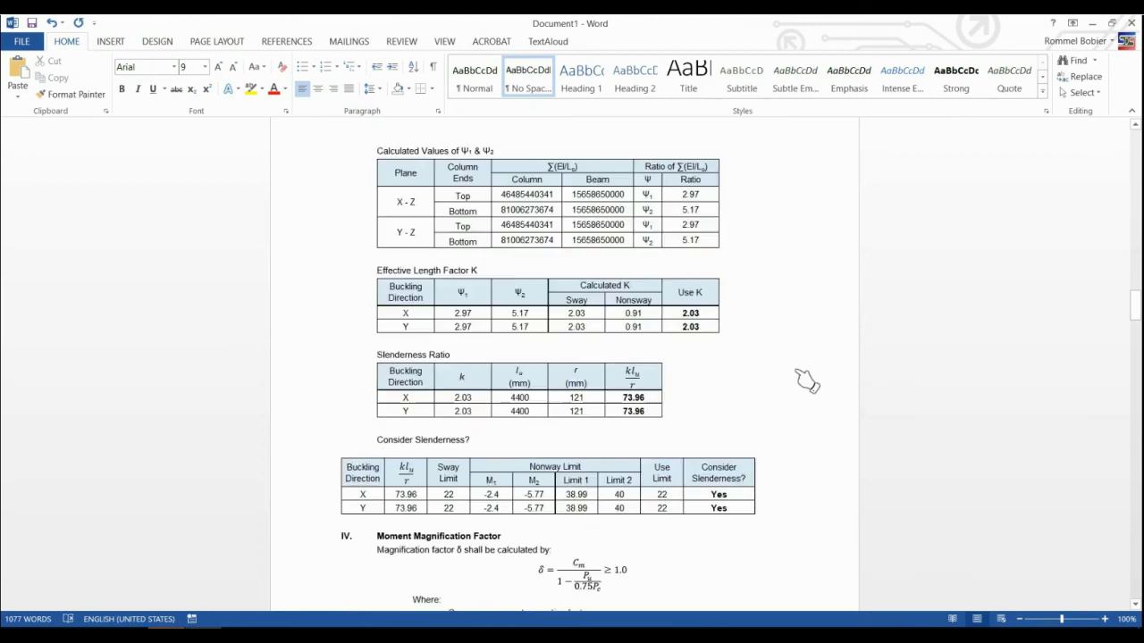
{"action": "scroll", "coordinate": [806, 387], "scroll_direction": "down", "scroll_amount": 15}
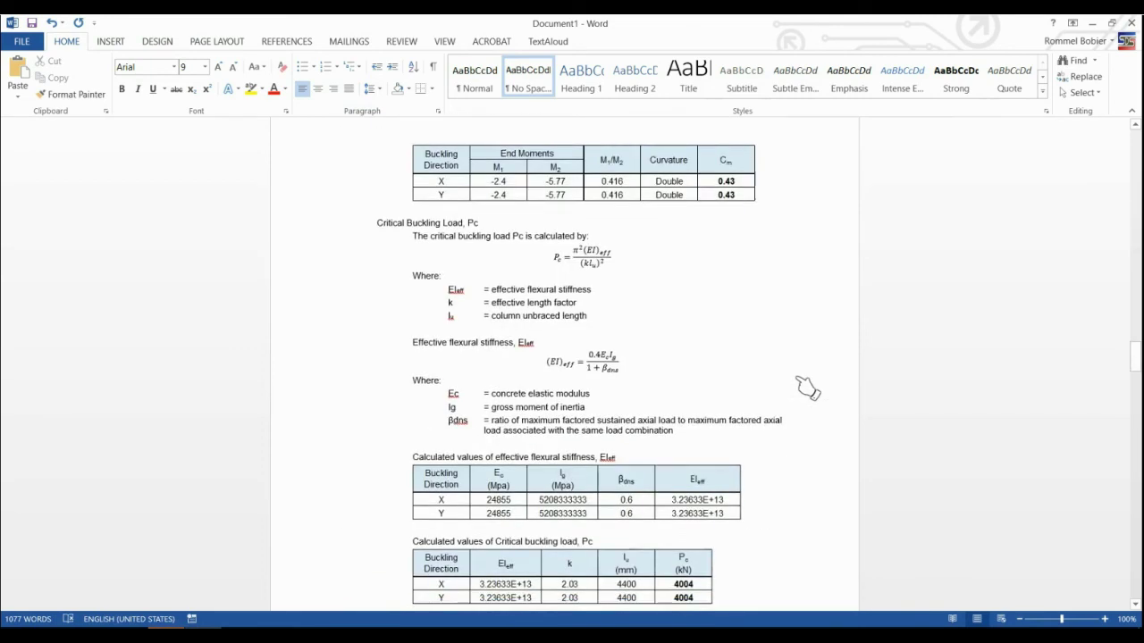
Step: Review the minimum eccentricity, demand capacity ratio, force plots and shear design sections through to the end of the document
{"action": "scroll", "coordinate": [806, 387], "scroll_direction": "down", "scroll_amount": 15}
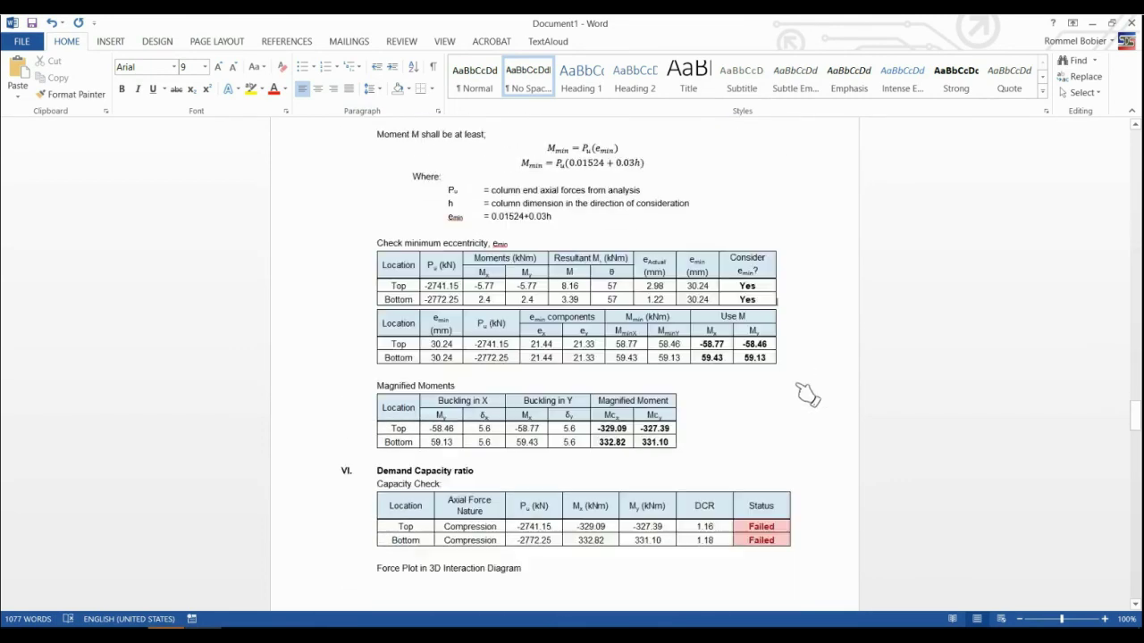
{"action": "scroll", "coordinate": [807, 393], "scroll_direction": "down", "scroll_amount": 12}
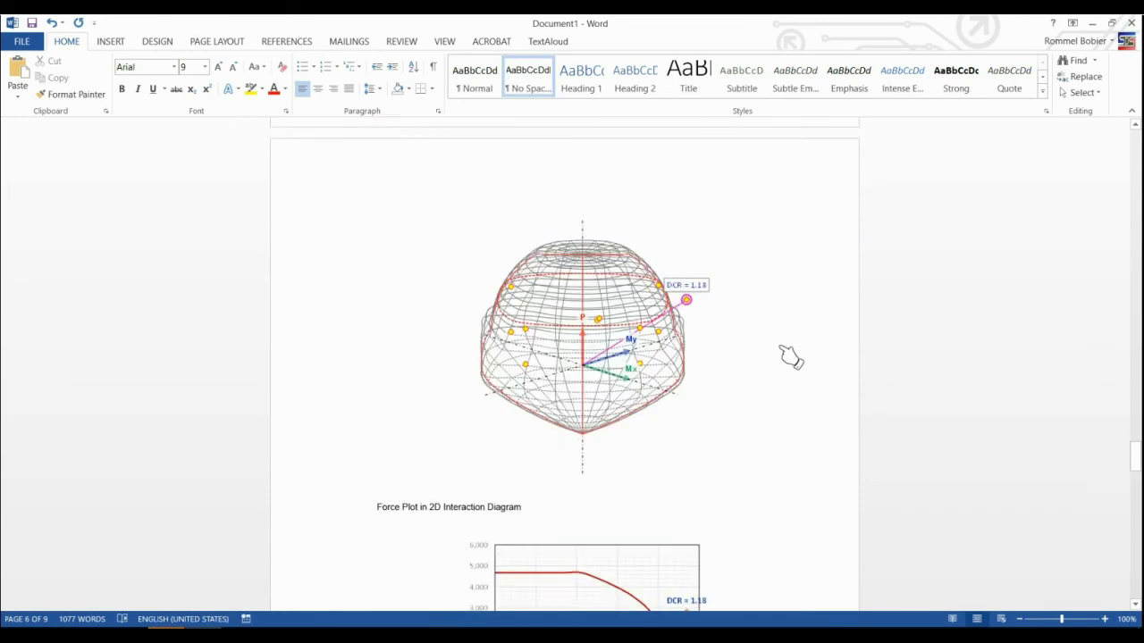
{"action": "scroll", "coordinate": [790, 356], "scroll_direction": "down", "scroll_amount": 12}
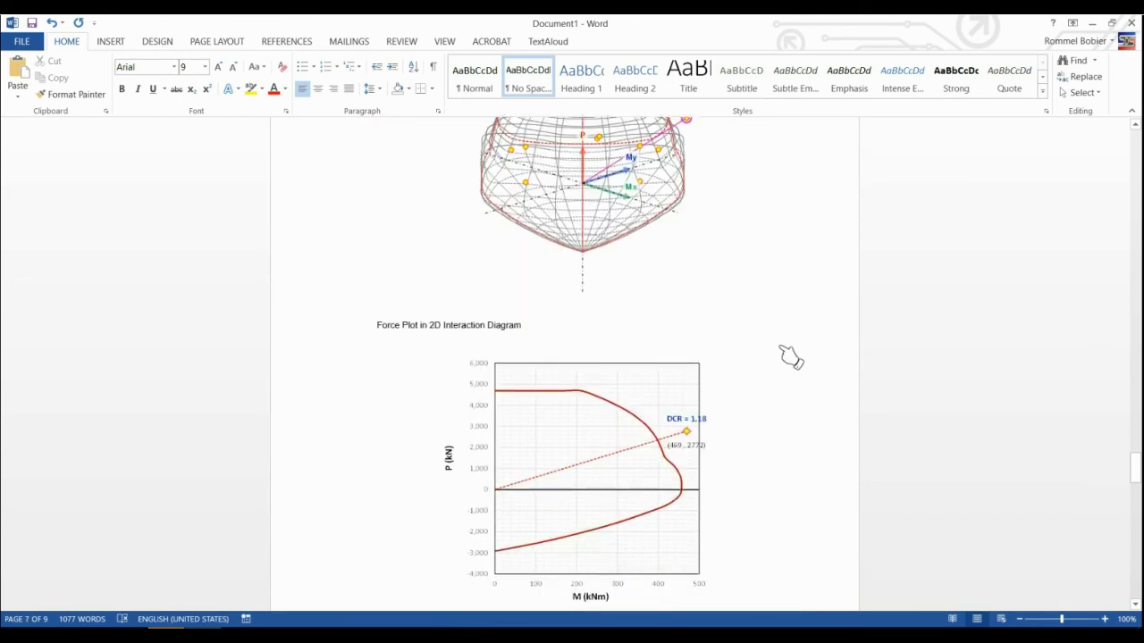
{"action": "scroll", "coordinate": [790, 356], "scroll_direction": "down", "scroll_amount": 15}
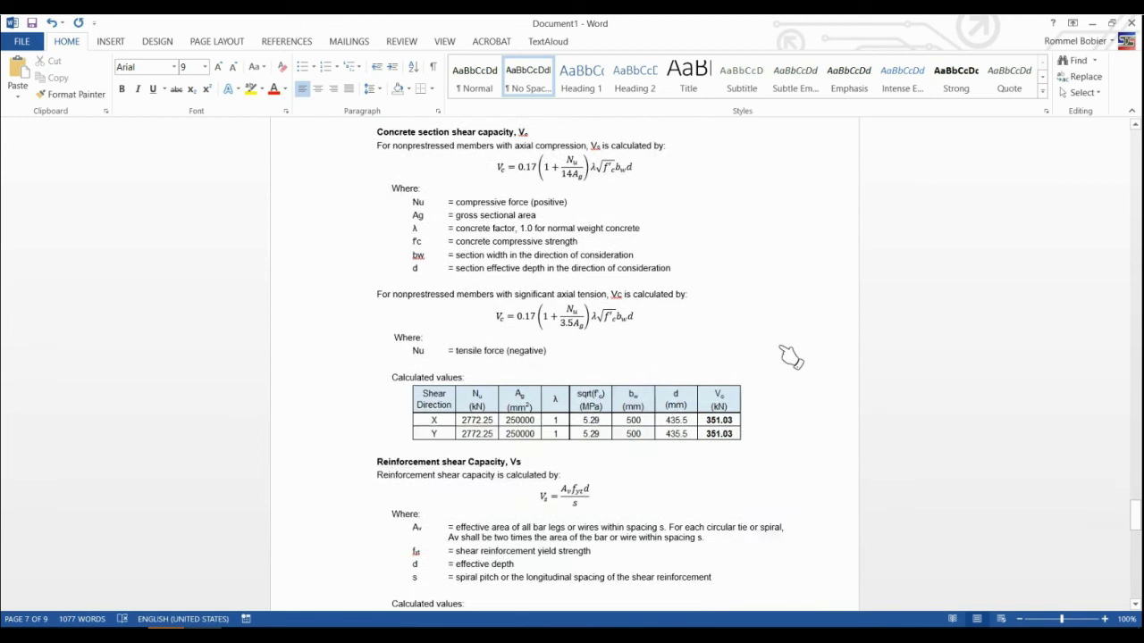
{"action": "scroll", "coordinate": [790, 355], "scroll_direction": "down", "scroll_amount": 8}
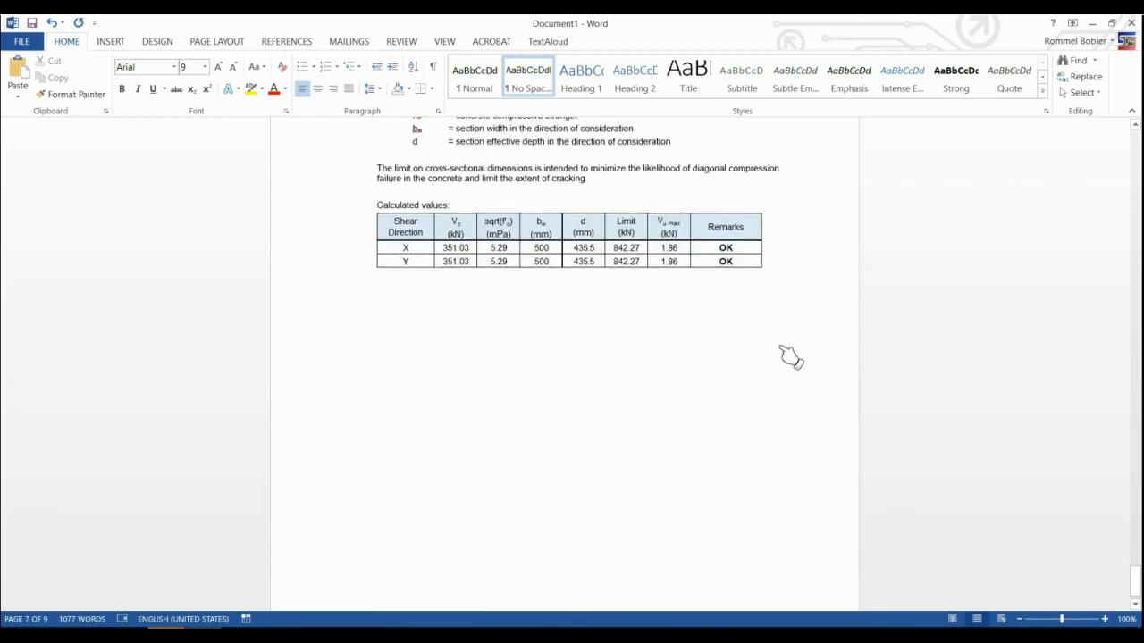
{"action": "scroll", "coordinate": [792, 357], "scroll_direction": "up", "scroll_amount": 9}
Step: Close the Word document without saving, dismiss the export notice and close the calculation report
{"action": "left_click", "coordinate": [1130, 22]}
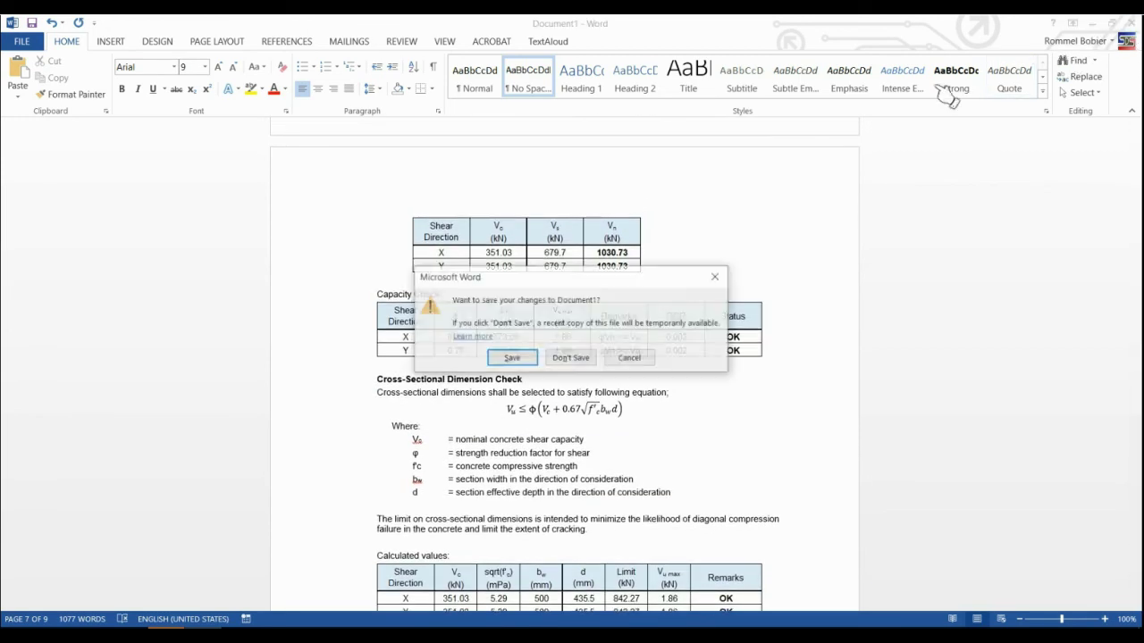
{"action": "left_click", "coordinate": [590, 361]}
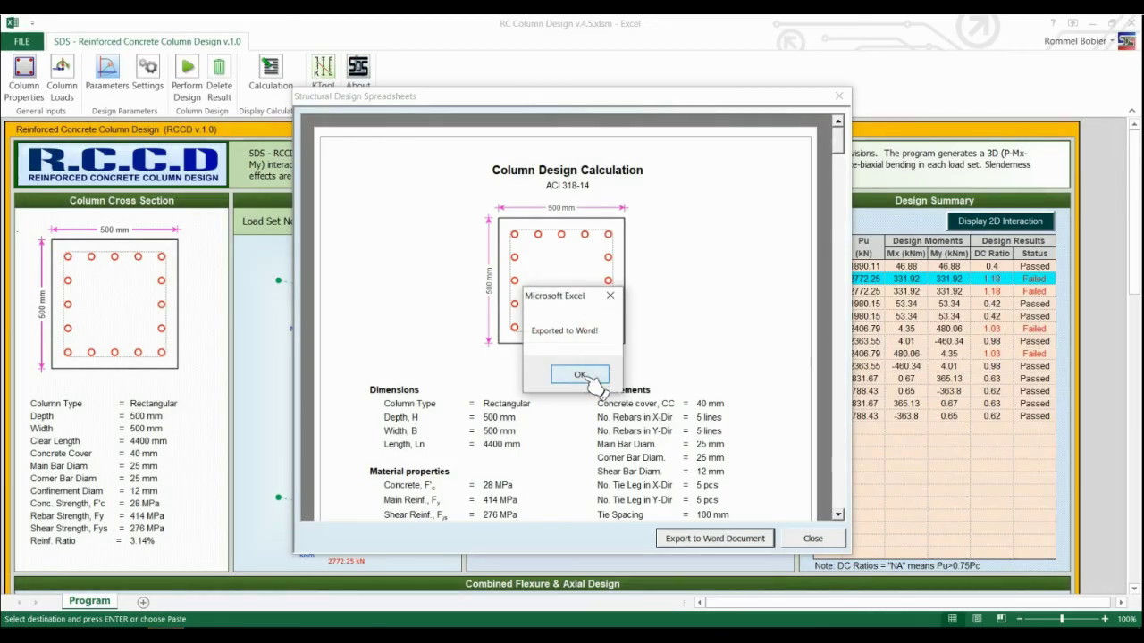
{"action": "left_click", "coordinate": [580, 375]}
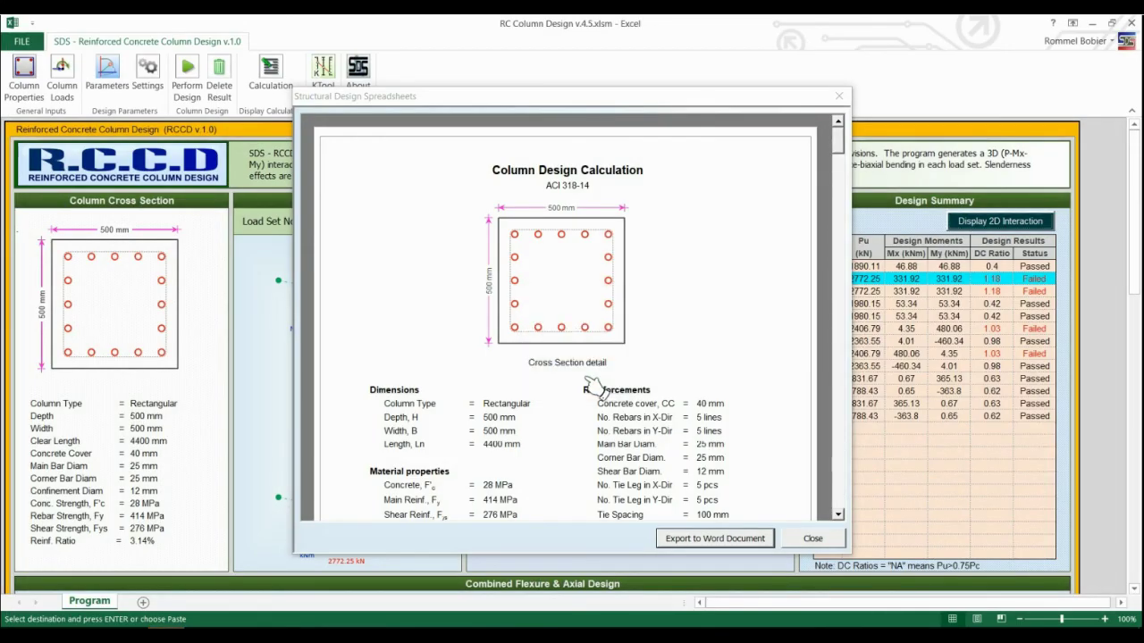
{"action": "left_click", "coordinate": [812, 539]}
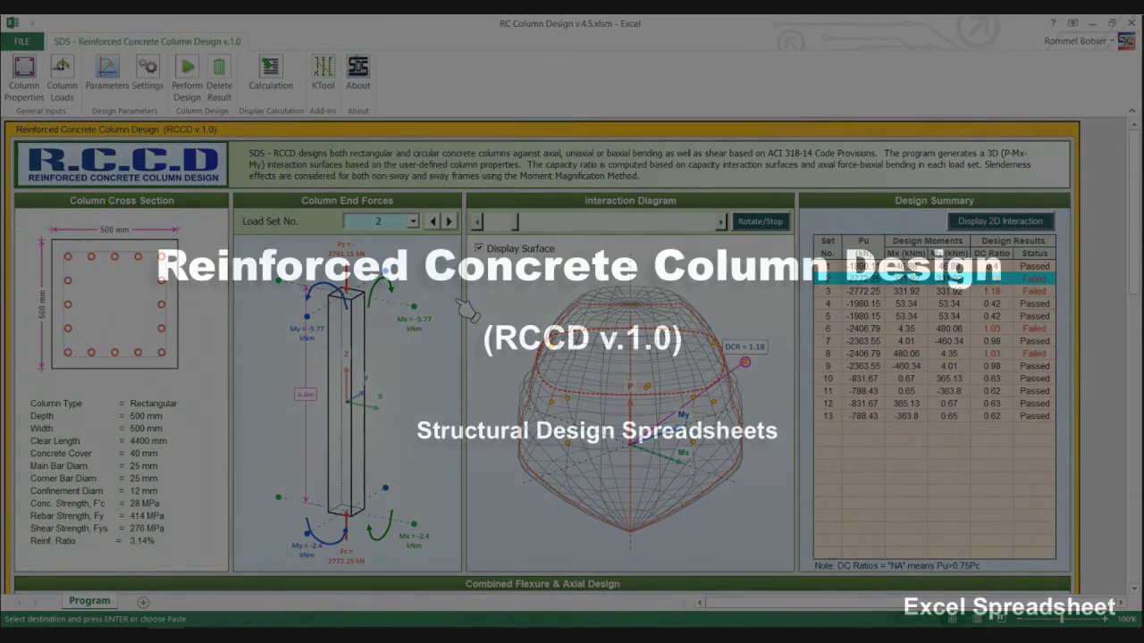